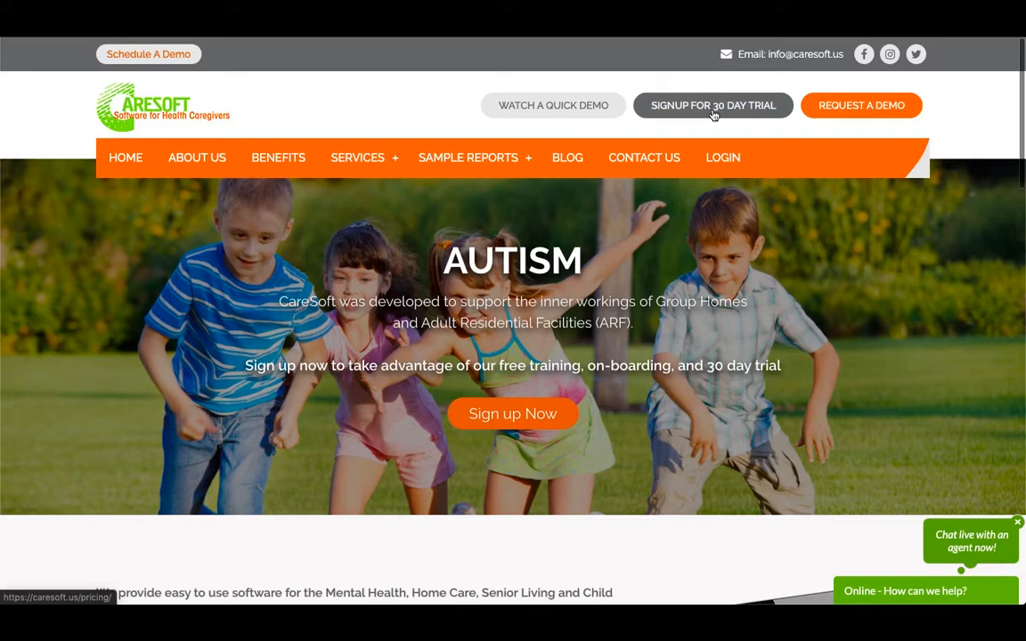
Open the 30-day trial signup page, look over the form's required fields and terms agreement, and submit the form
left_click(713, 107)
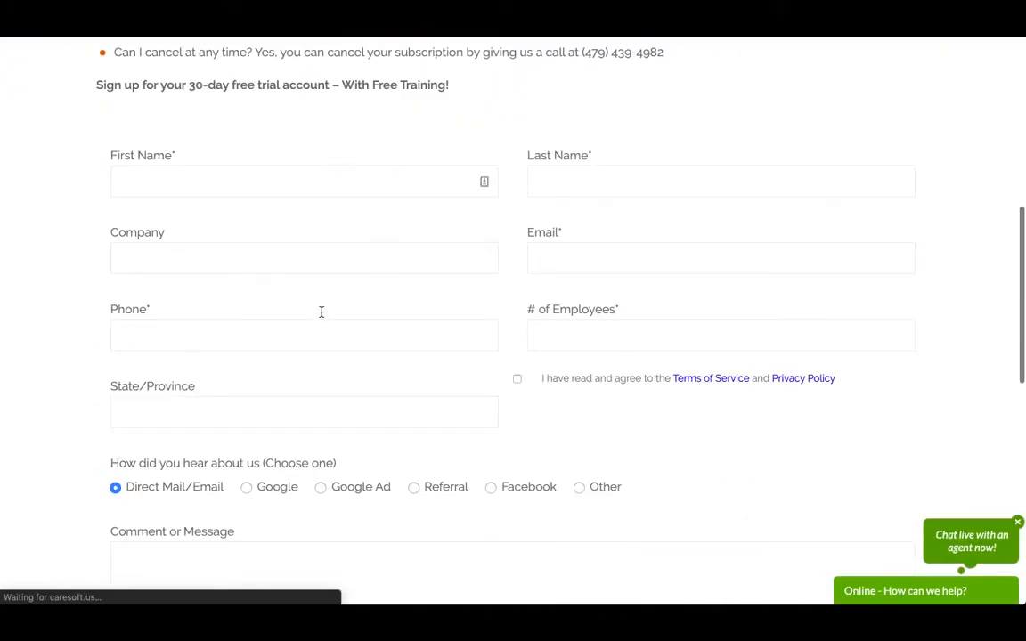
scroll(679, 366, "down", 2)
scroll(679, 366, "up", 1)
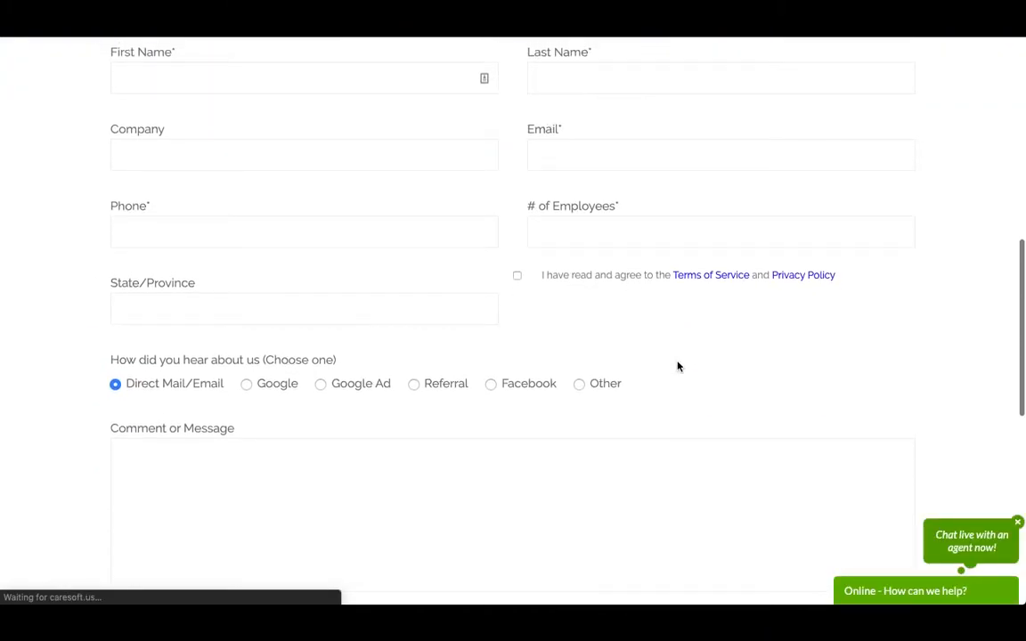
scroll(442, 488, "down", 2)
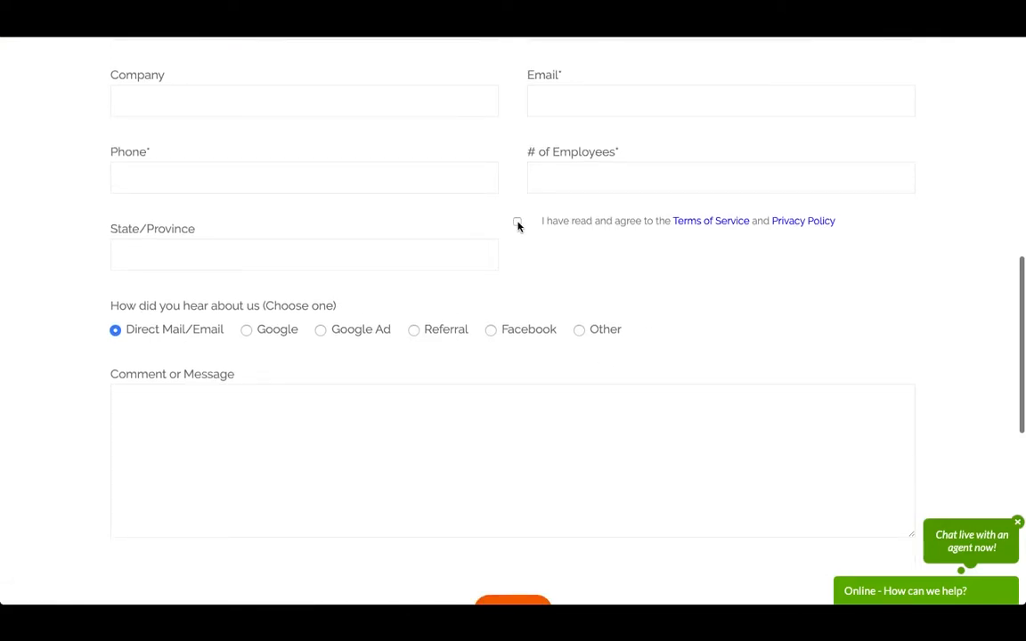
scroll(543, 449, "down", 5)
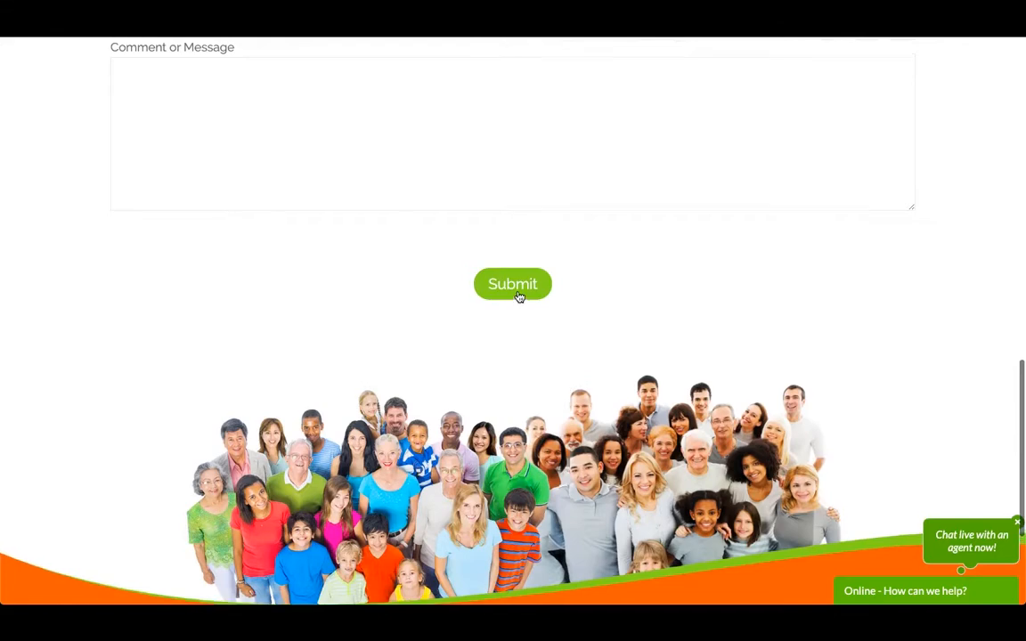
left_click(518, 294)
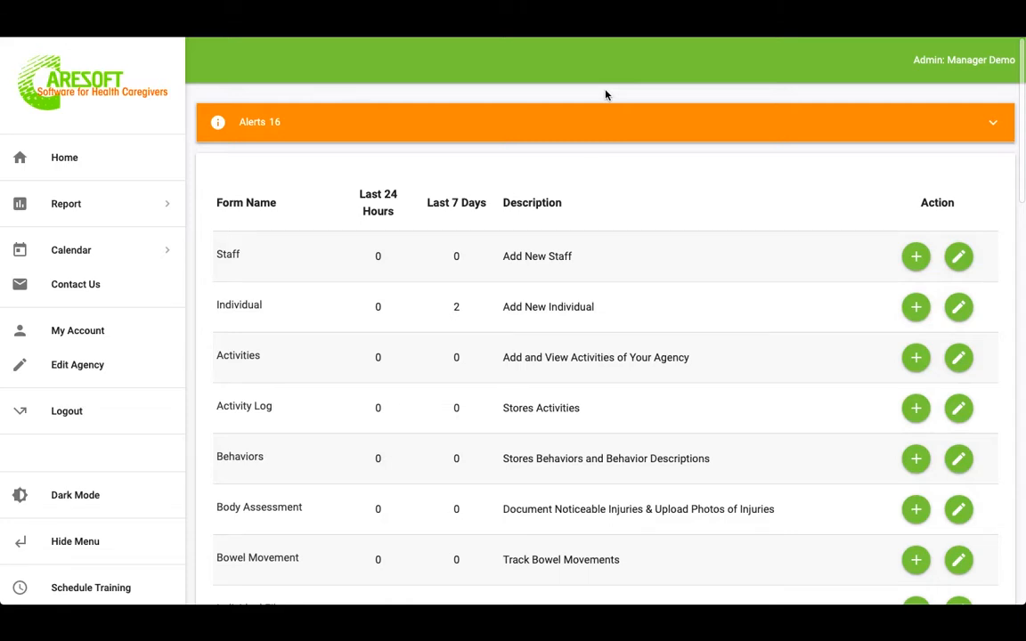
Open the agency details for editing and set the Client Label to Resident
left_click(89, 368)
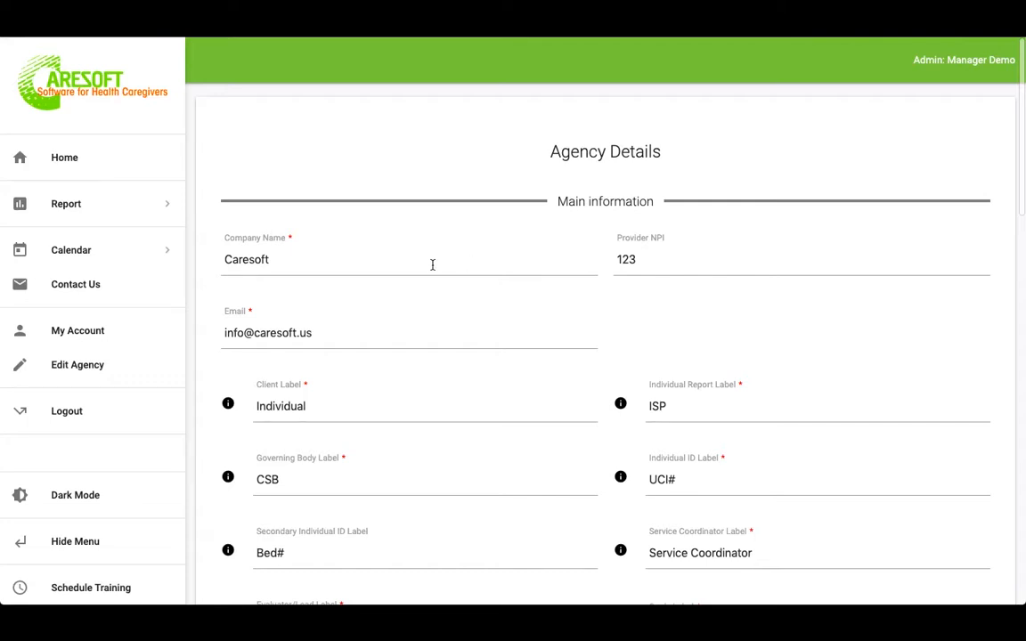
left_click(726, 267)
scroll(741, 252, "down", 2)
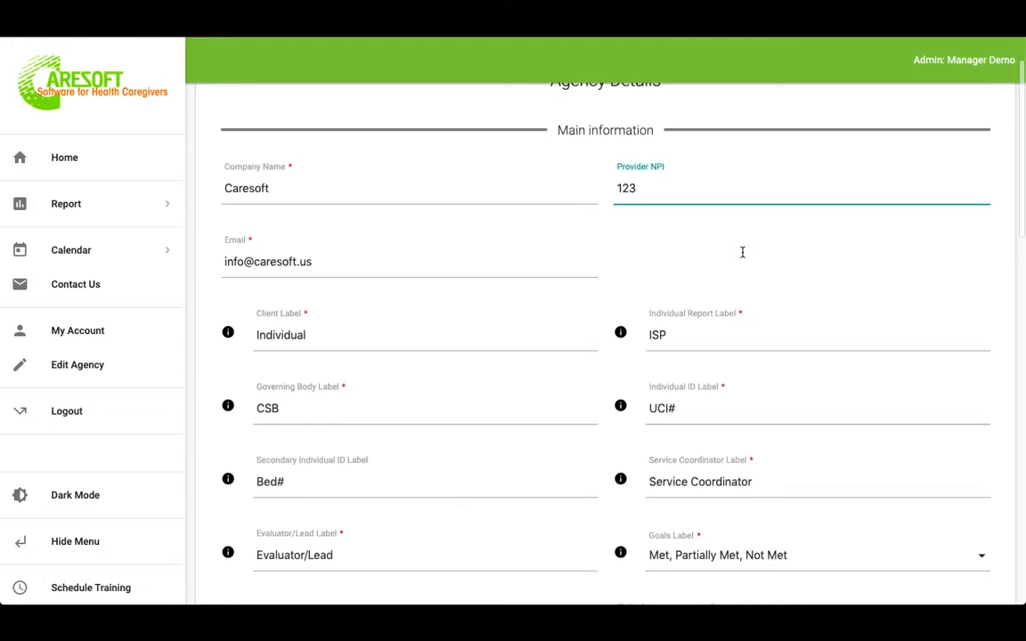
scroll(742, 252, "down", 2)
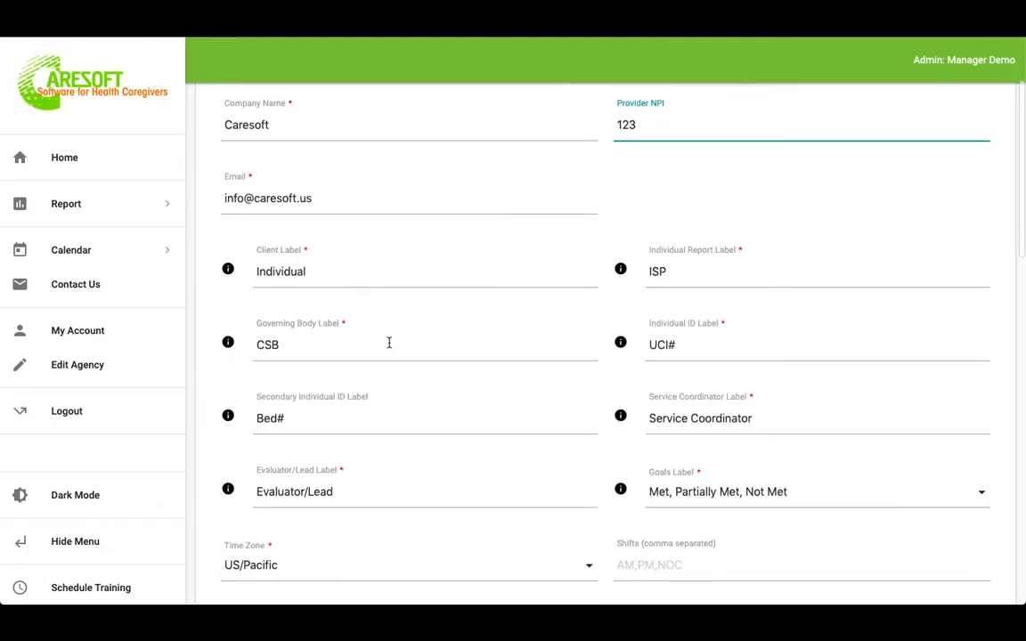
scroll(389, 343, "down", 2)
scroll(389, 344, "up", 1)
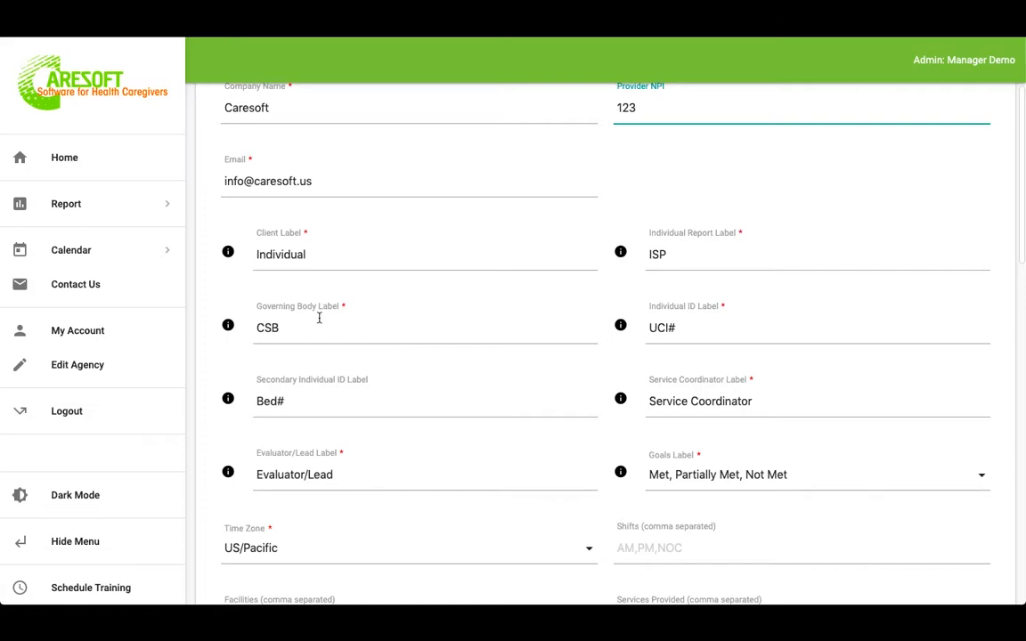
double_click(349, 260)
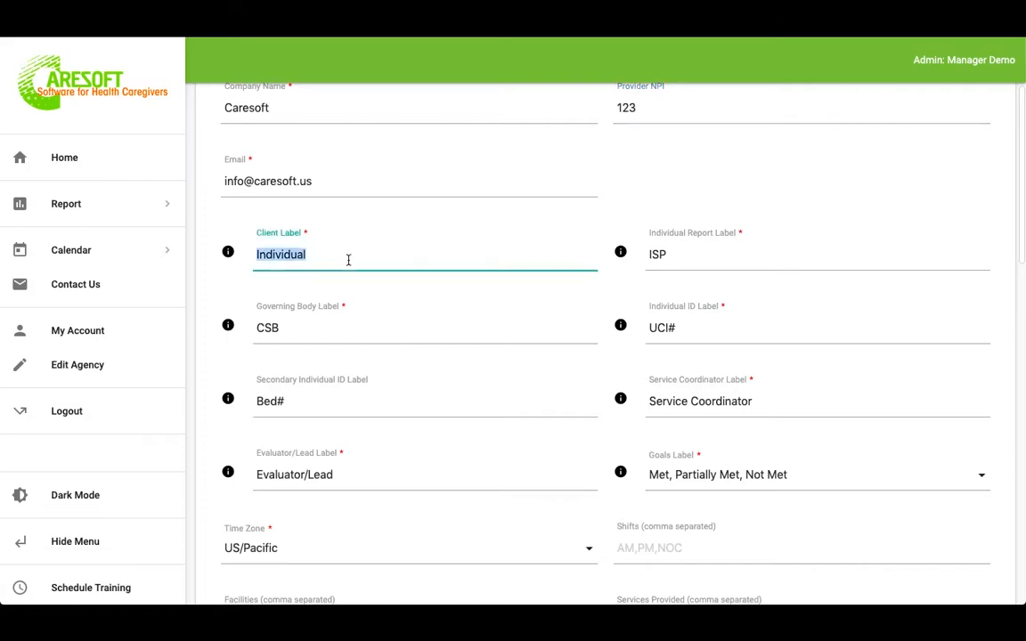
type("Resident")
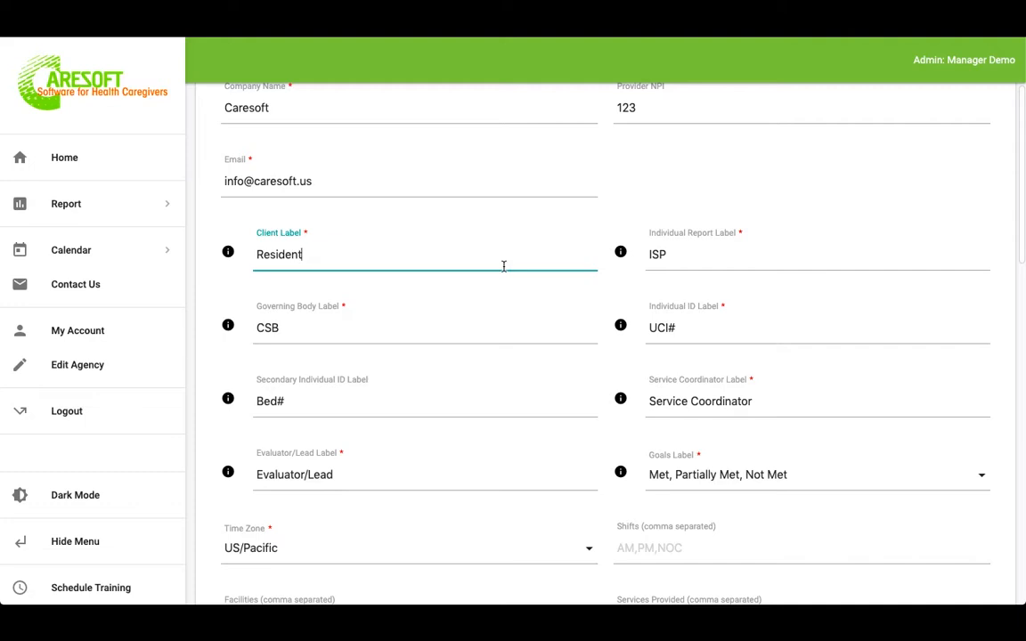
Examine the agency's remaining label fields, including the Individual ID, Secondary Individual ID and Service Coordinator labels and their explanations
scroll(504, 265, "down", 1)
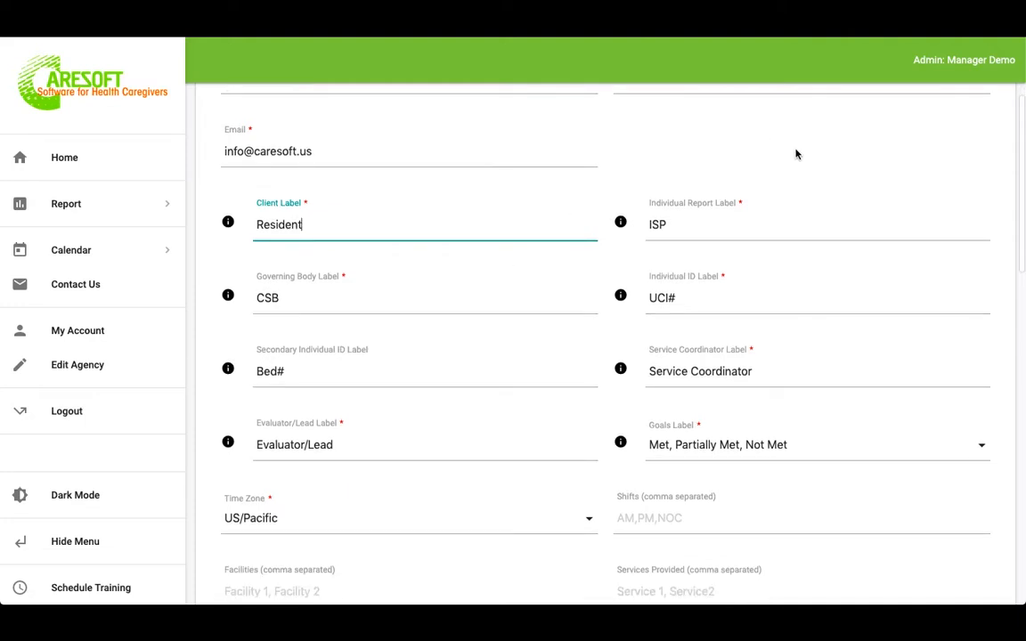
scroll(796, 154, "down", 5)
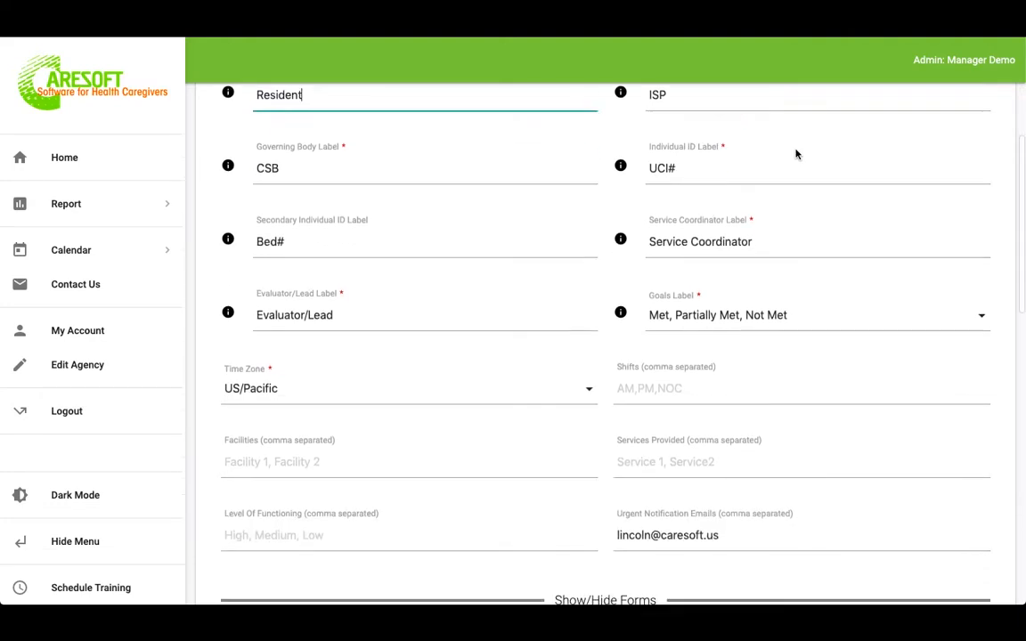
scroll(796, 150, "up", 1)
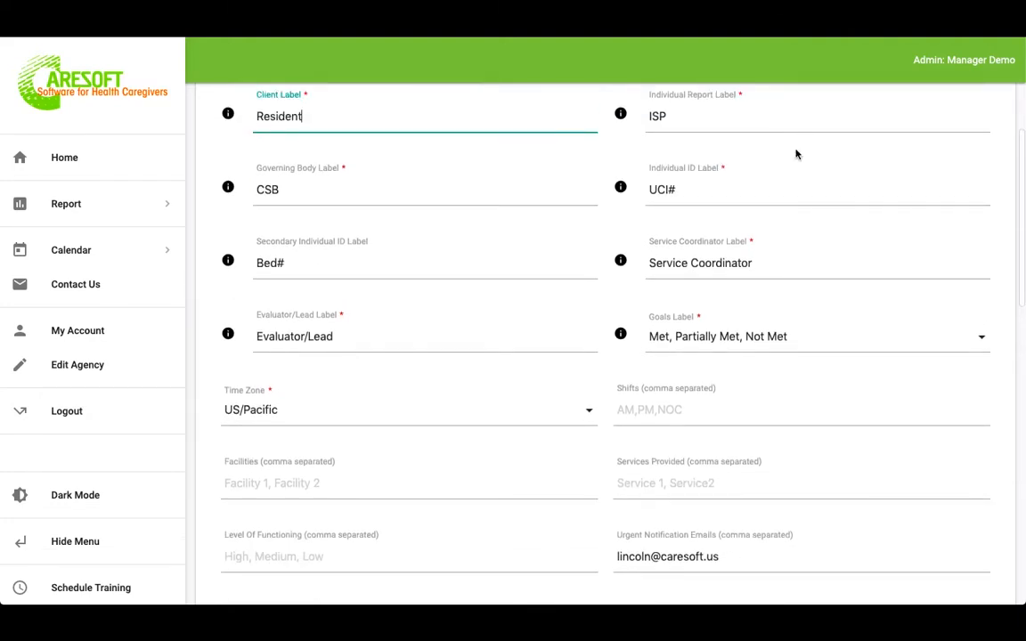
scroll(446, 316, "up", 1)
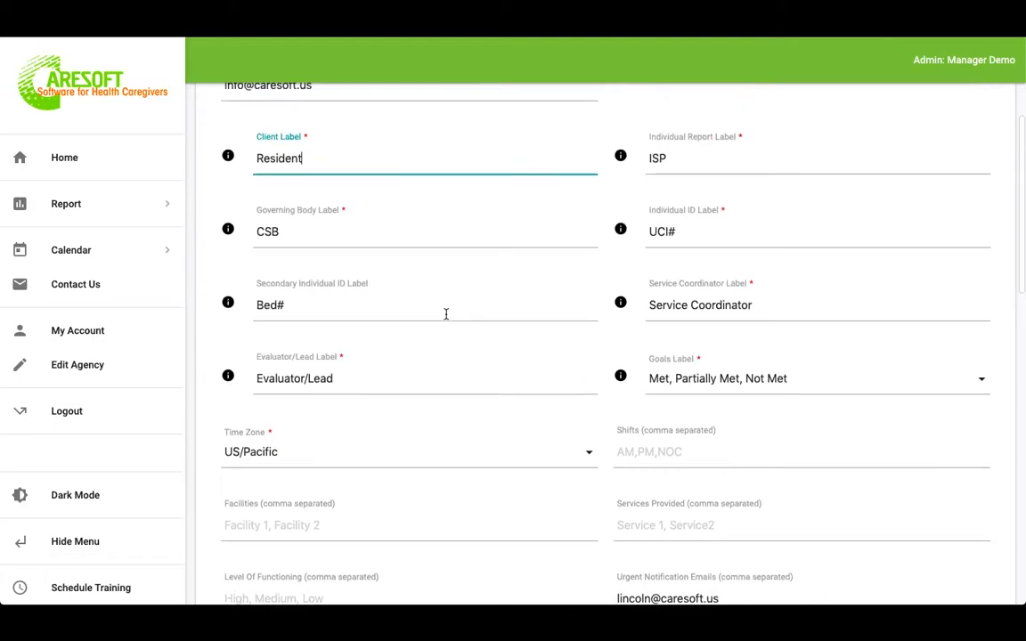
triple_click(713, 244)
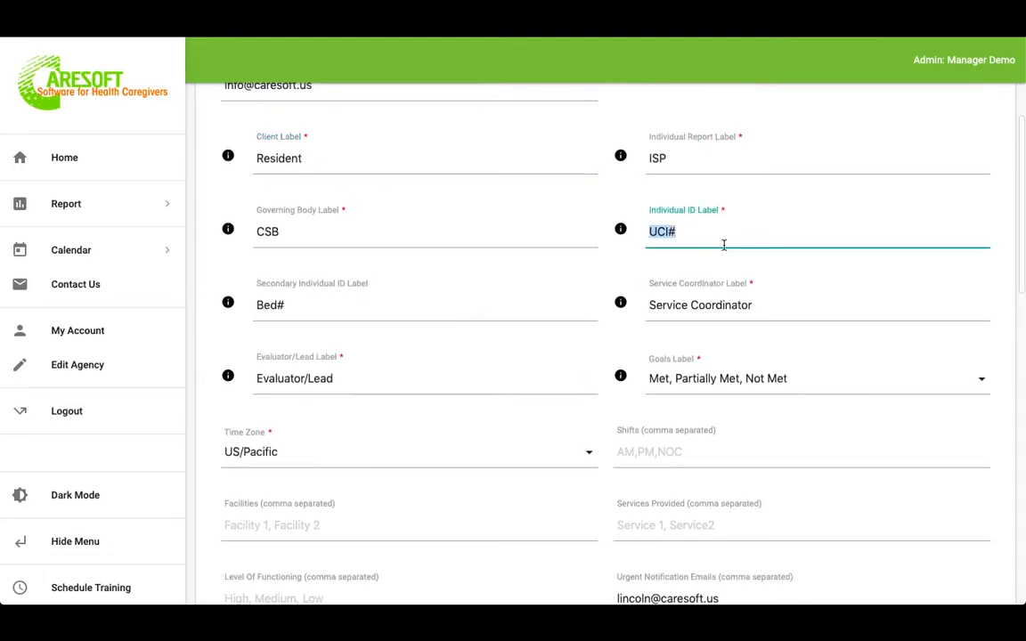
left_click(724, 241)
key("shift+Left")
left_click(395, 311)
key("shift+Left")
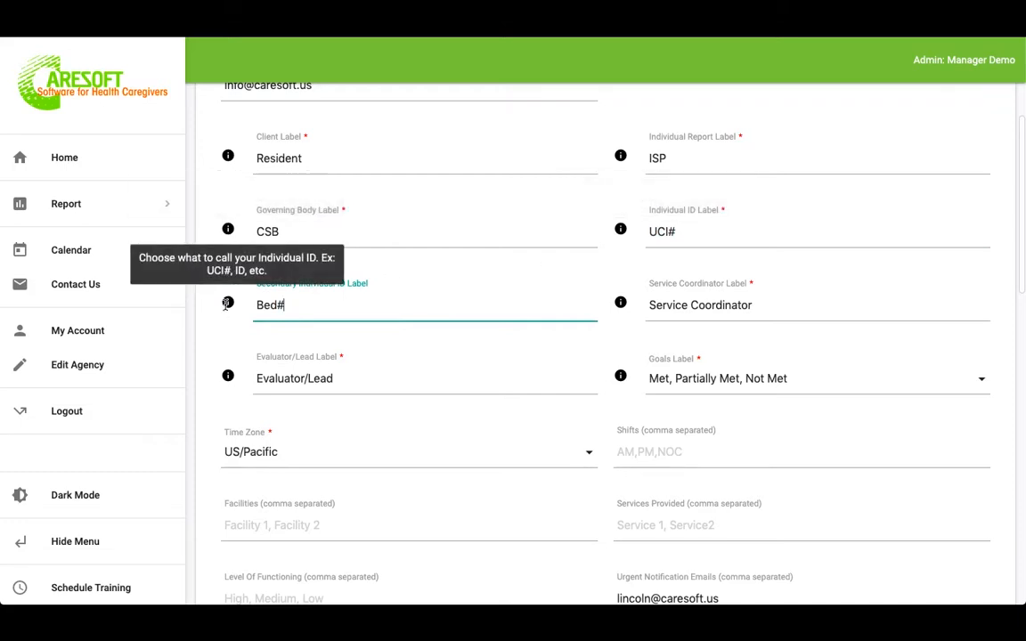
mouse_move(622, 301)
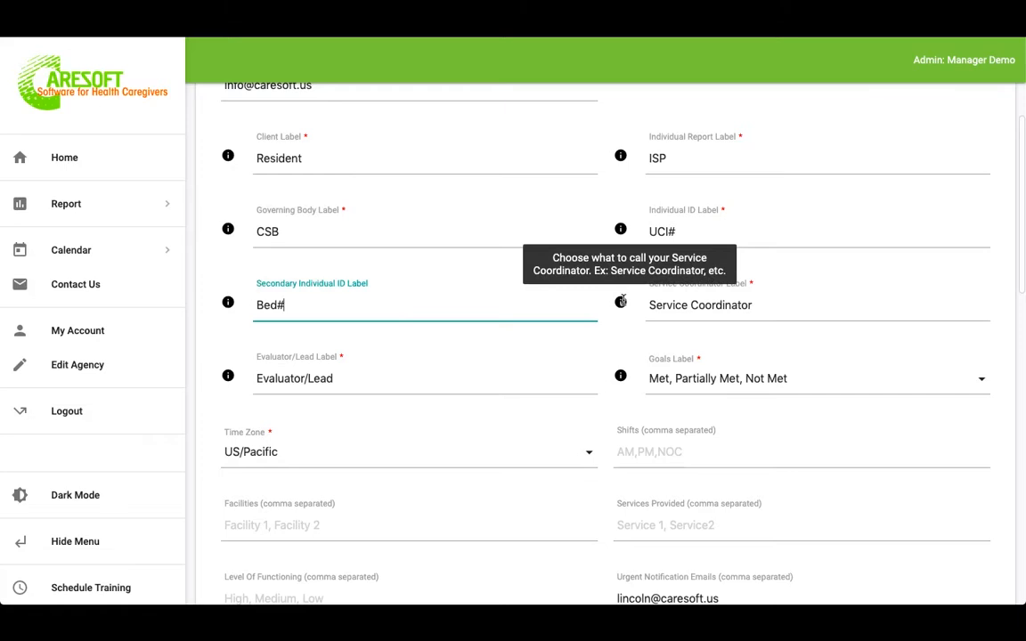
View the rating sets offered for the agency's Goals Label
scroll(511, 476, "down", 2)
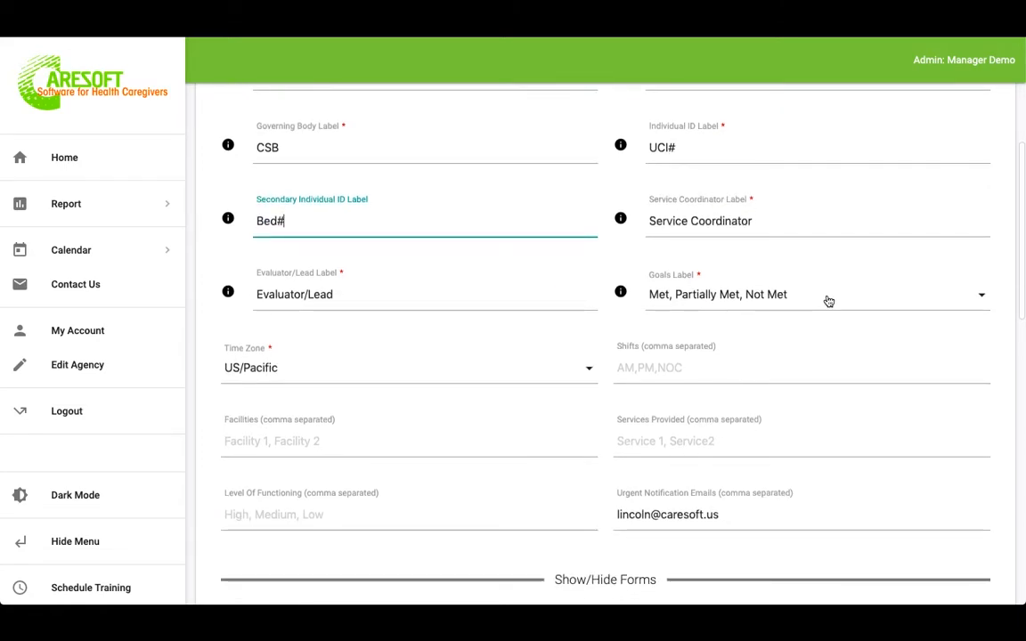
left_click(829, 299)
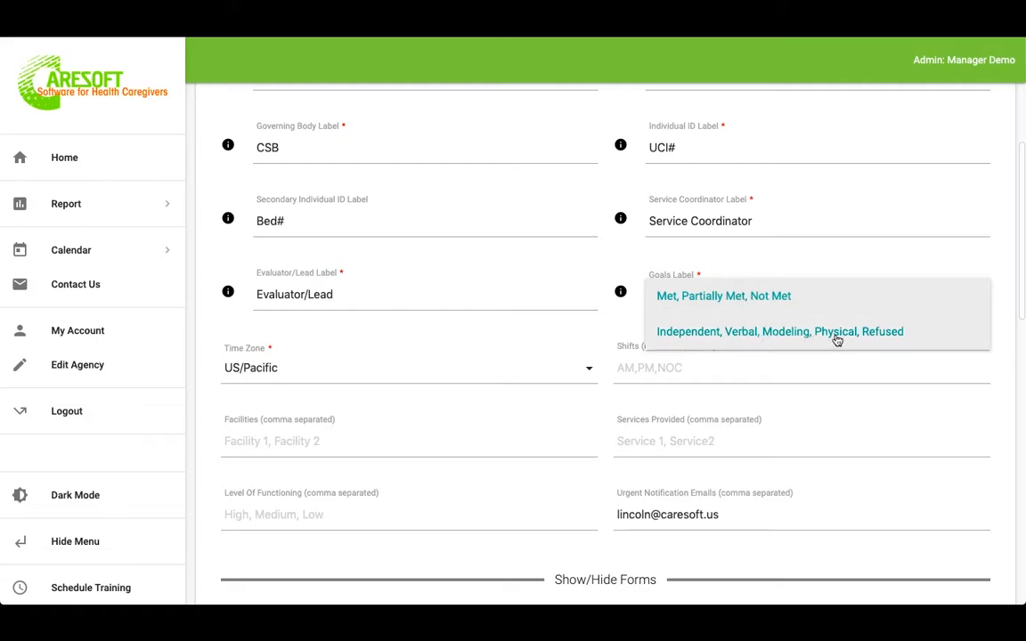
left_click(802, 257)
Expand the Show/Hide Forms section of the agency details to display the form access list
scroll(742, 383, "down", 5)
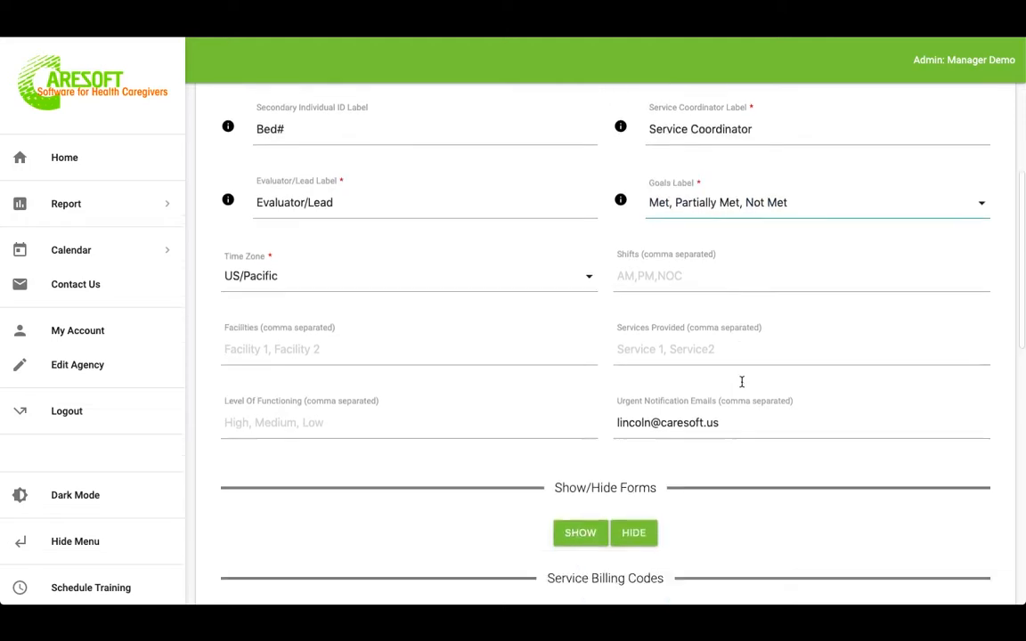
scroll(740, 383, "down", 2)
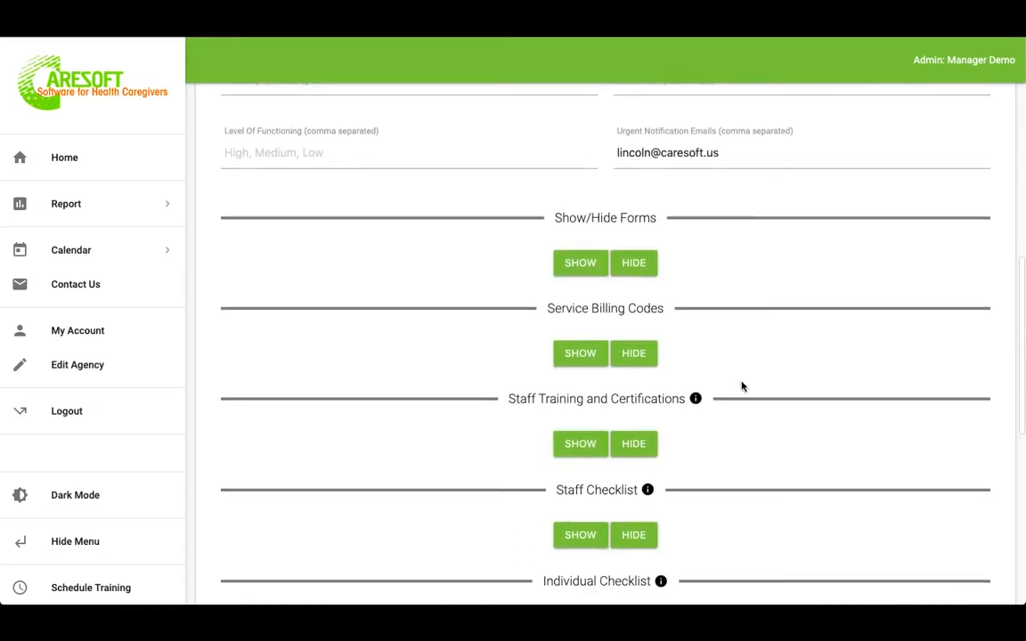
left_click(577, 241)
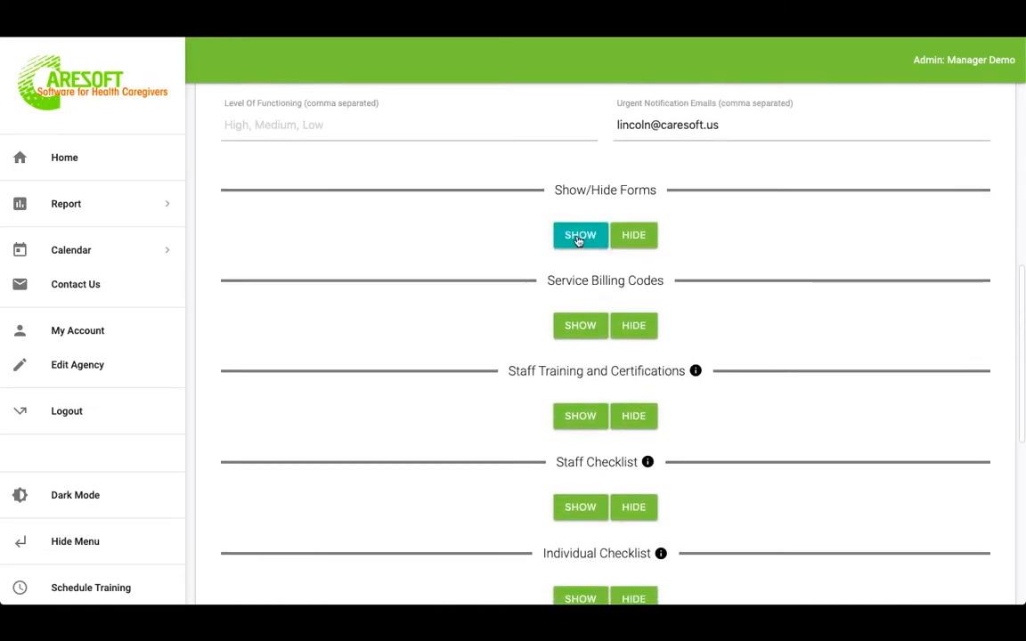
scroll(767, 304, "down", 1)
scroll(768, 307, "down", 3)
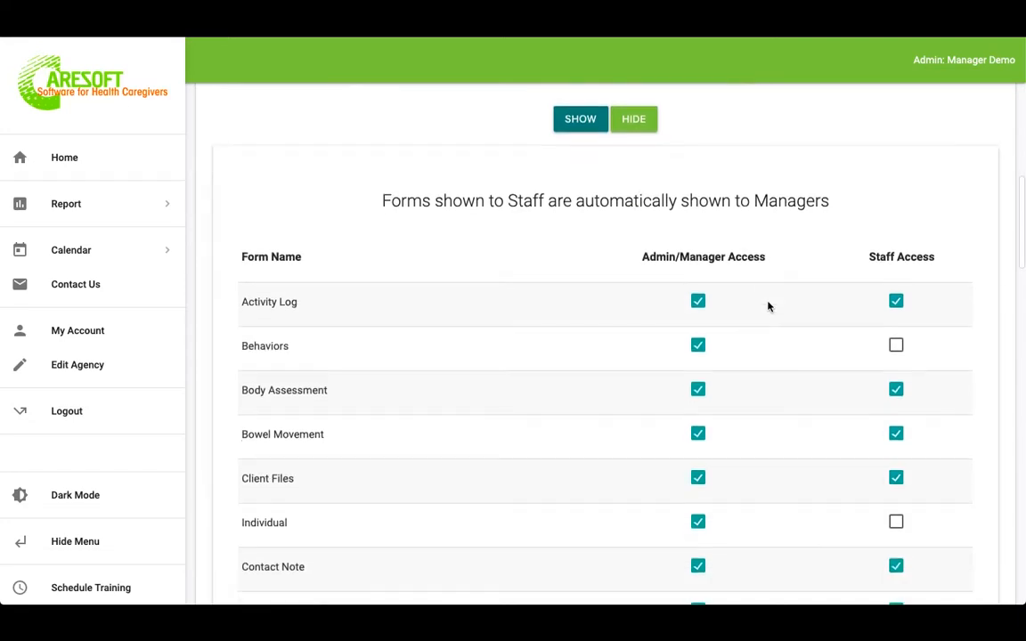
Examine which forms have Admin/Manager Access and Staff Access throughout the Show/Hide Forms list
scroll(767, 306, "down", 13)
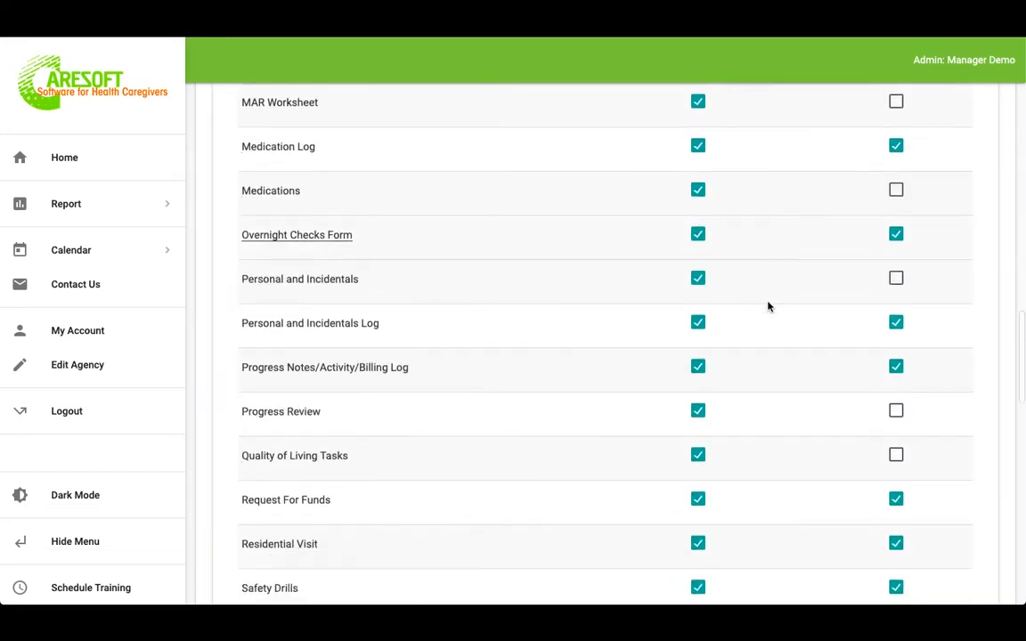
scroll(767, 307, "up", 14)
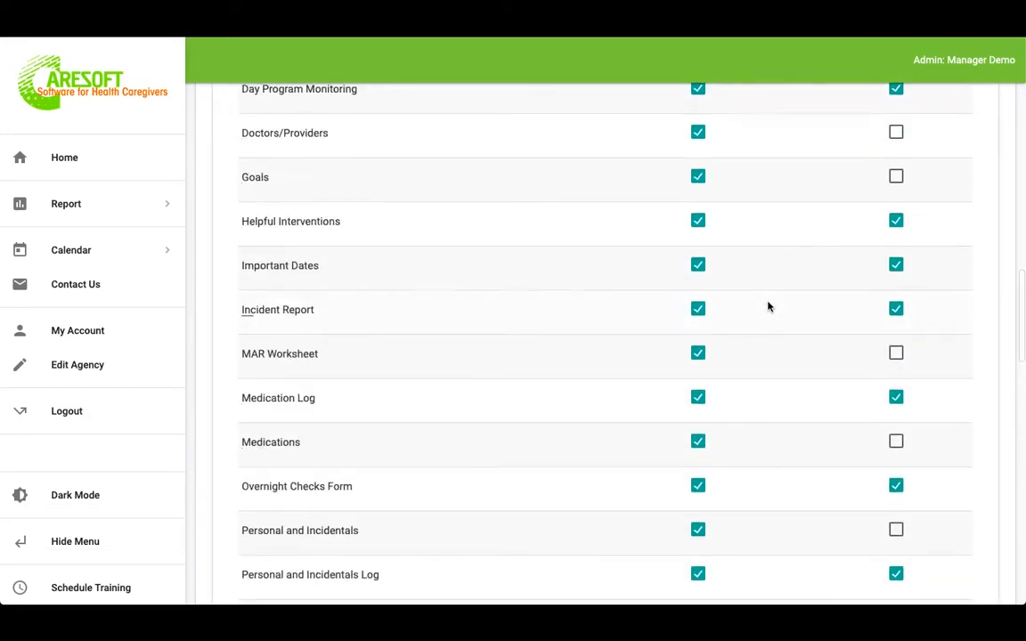
scroll(768, 307, "up", 2)
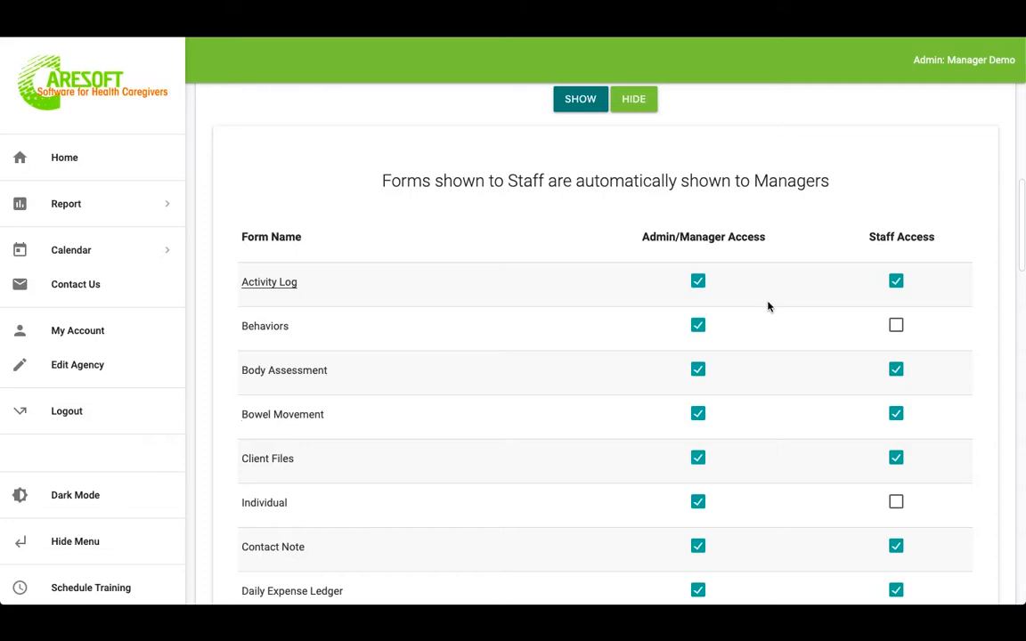
scroll(769, 307, "down", 9)
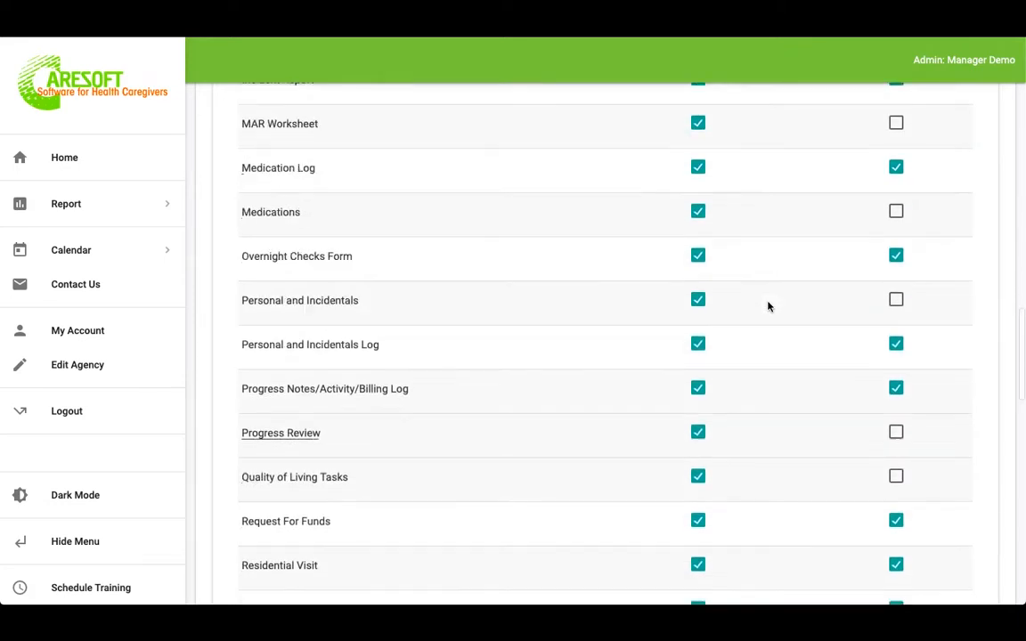
scroll(768, 306, "up", 12)
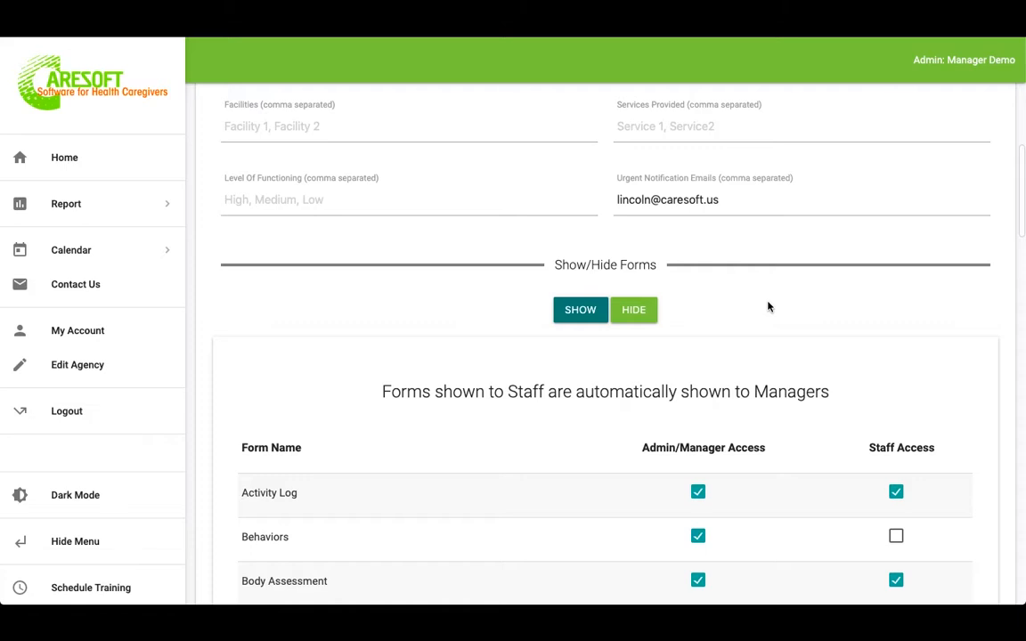
scroll(769, 307, "down", 2)
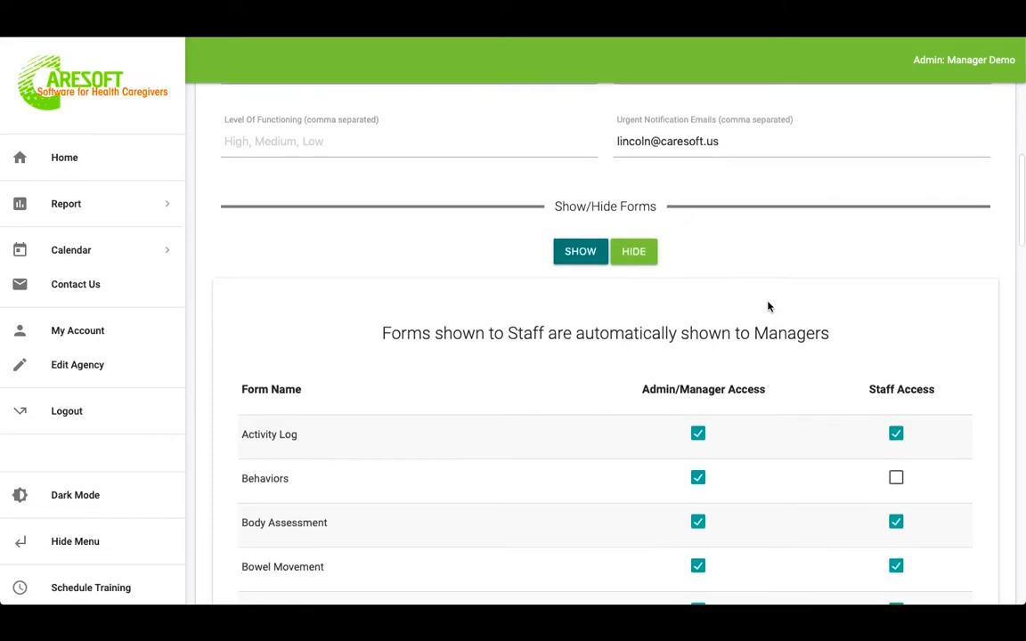
scroll(552, 272, "down", 3)
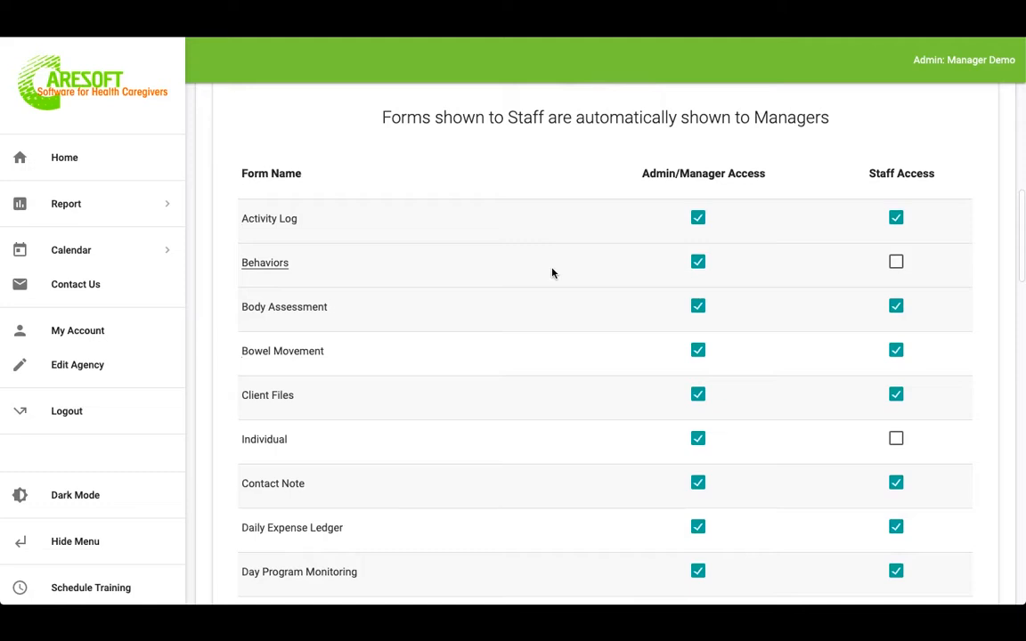
scroll(552, 272, "down", 1)
scroll(552, 274, "down", 8)
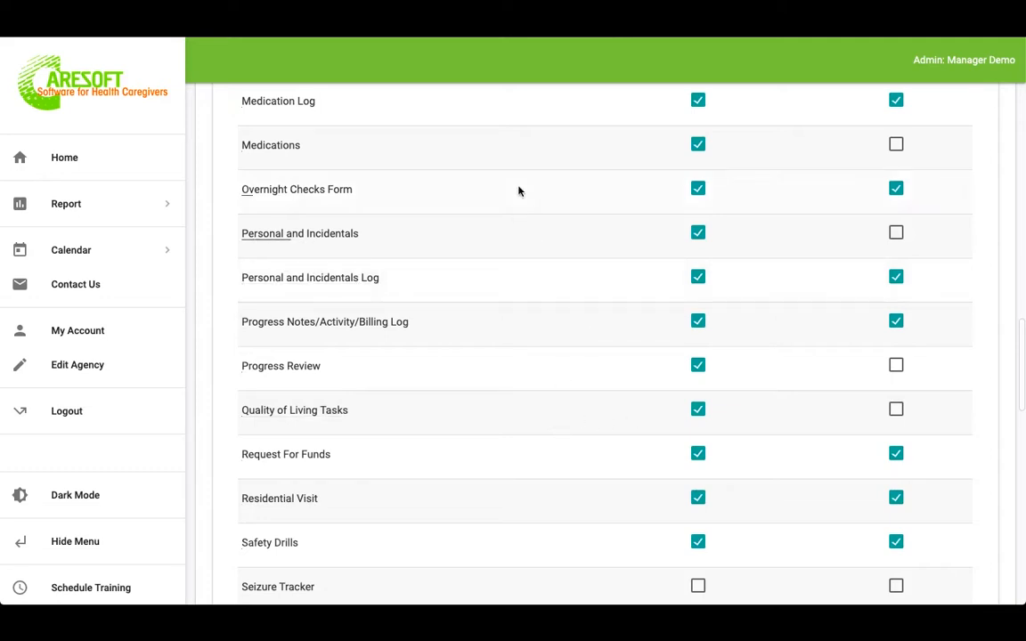
scroll(517, 189, "up", 7)
scroll(519, 191, "up", 3)
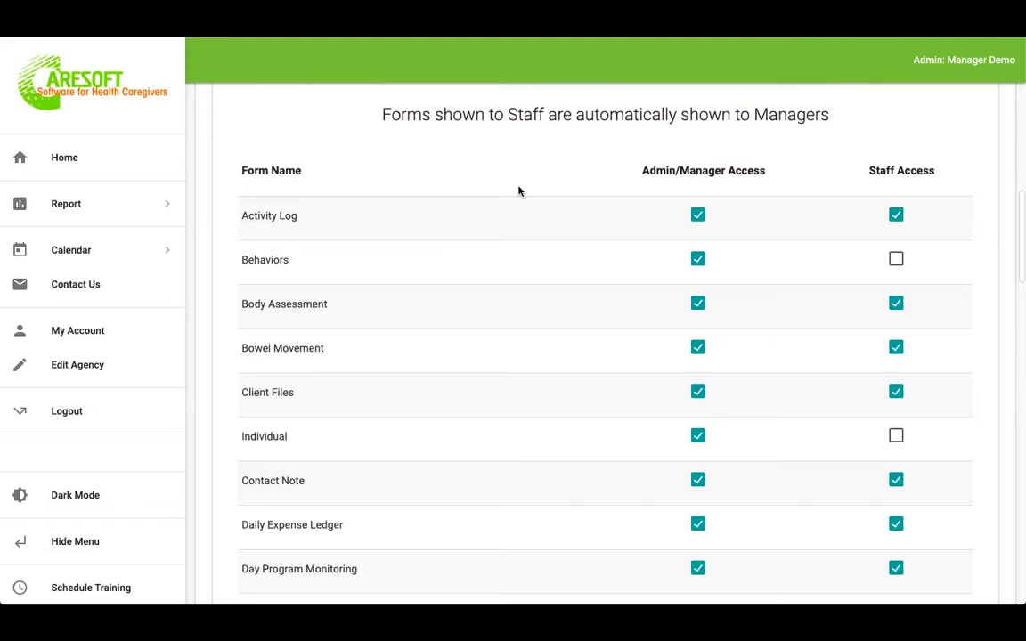
scroll(528, 333, "down", 11)
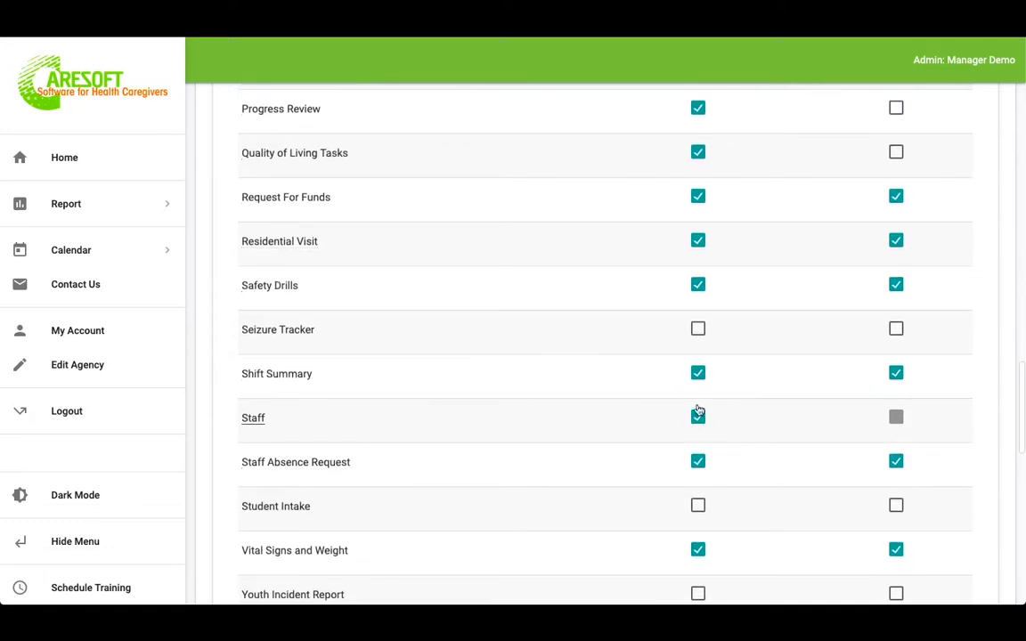
scroll(712, 365, "up", 7)
scroll(713, 366, "up", 5)
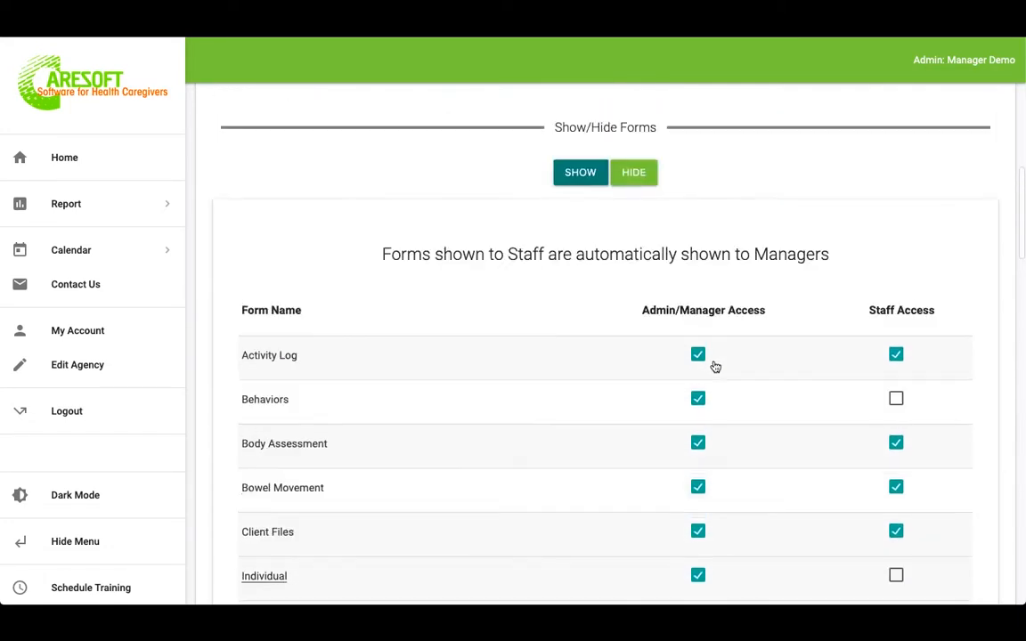
Compare the Admin/Manager Access and Staff Access settings of the forms from Activity Log to Student Intake, and collapse the Show/Hide Forms section
scroll(756, 344, "down", 2)
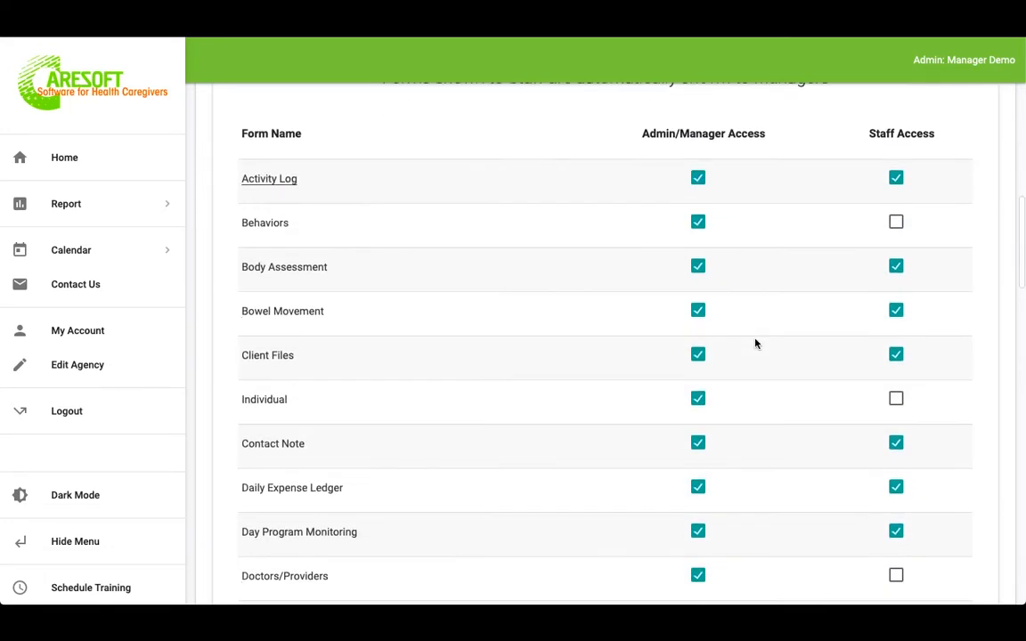
scroll(870, 491, "down", 10)
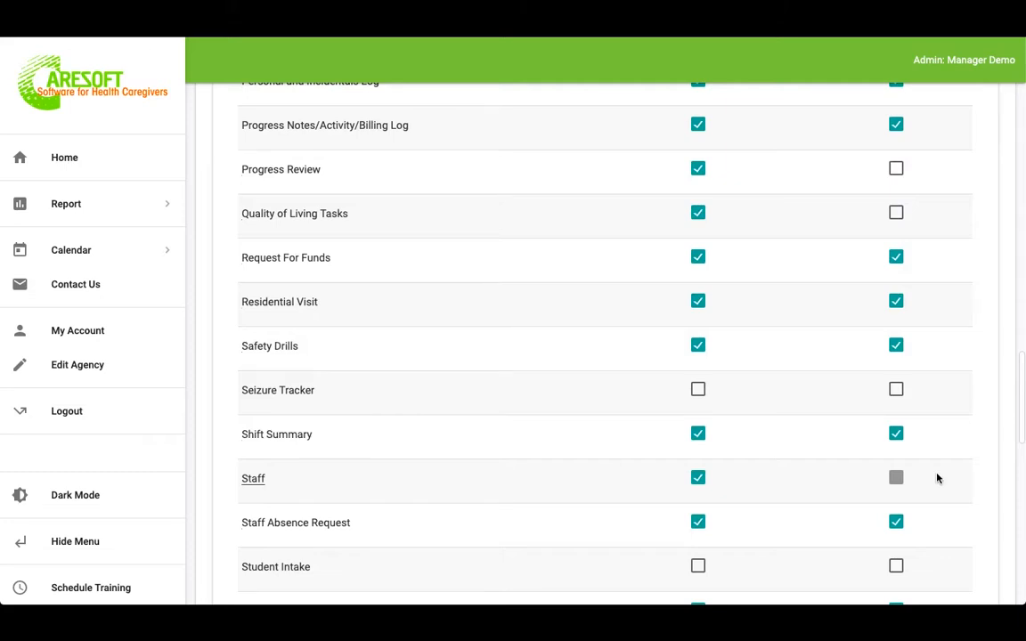
scroll(937, 480, "up", 7)
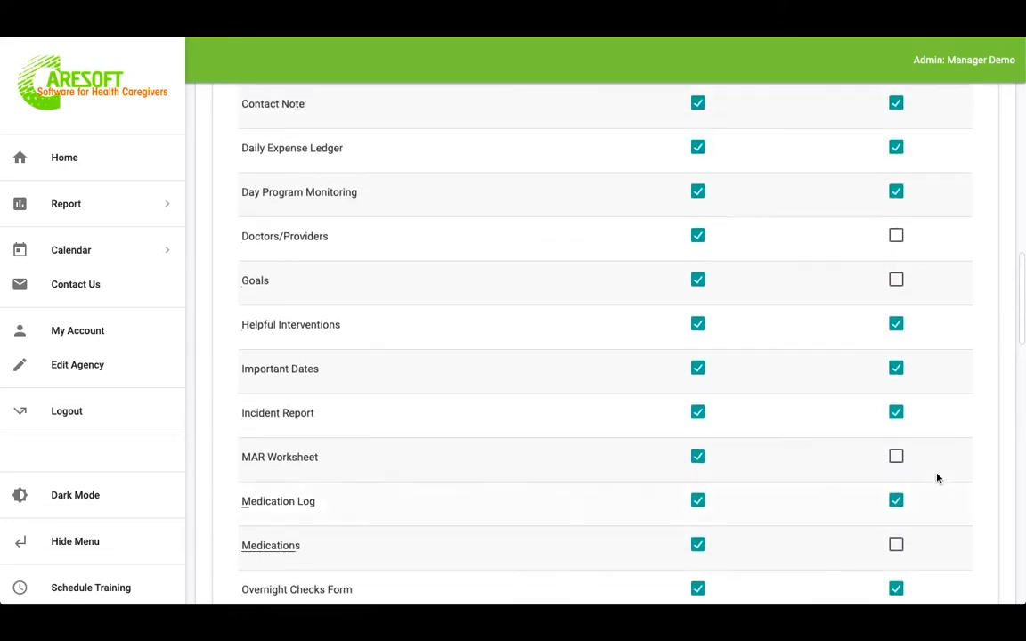
scroll(937, 479, "up", 5)
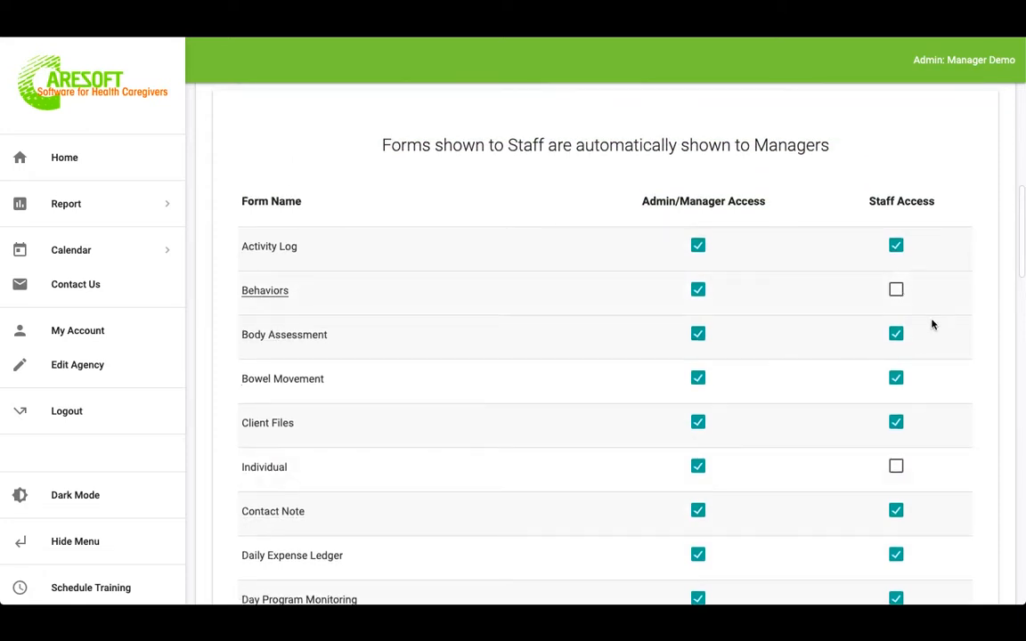
scroll(931, 325, "down", 1)
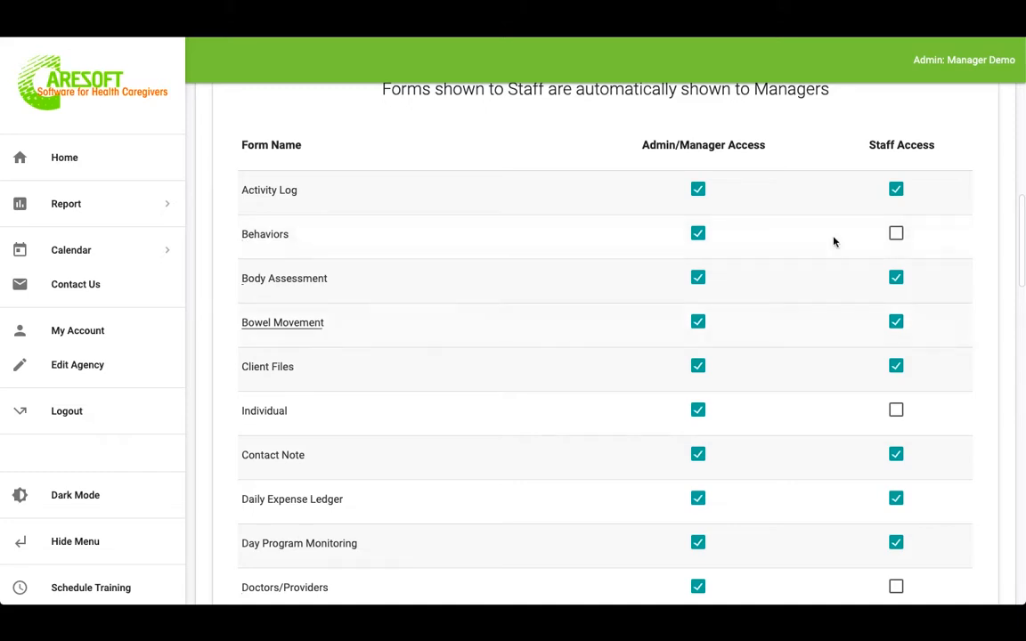
scroll(837, 285, "down", 1)
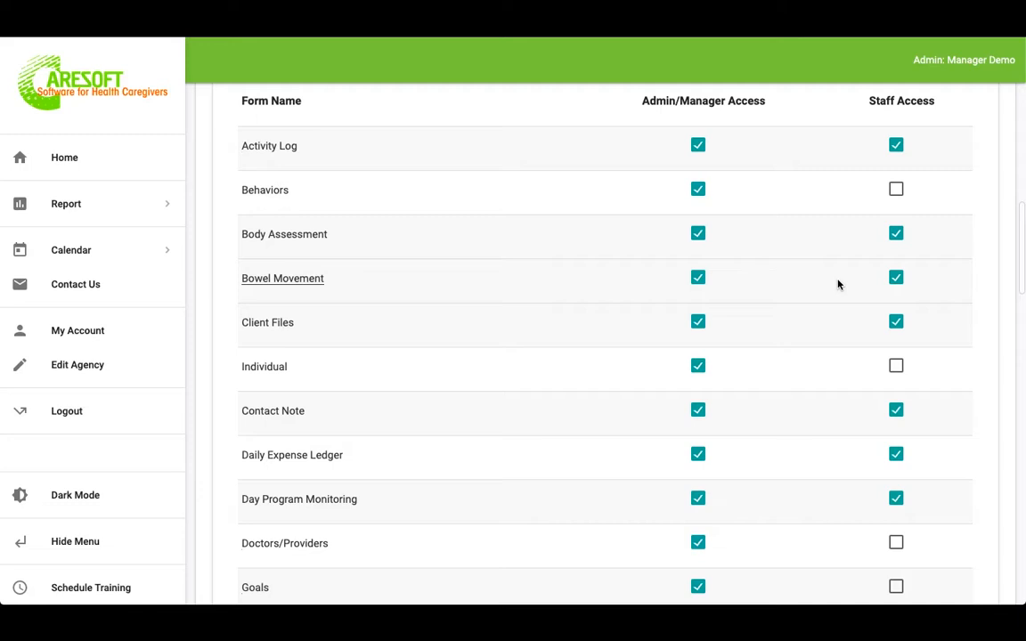
scroll(837, 284, "down", 4)
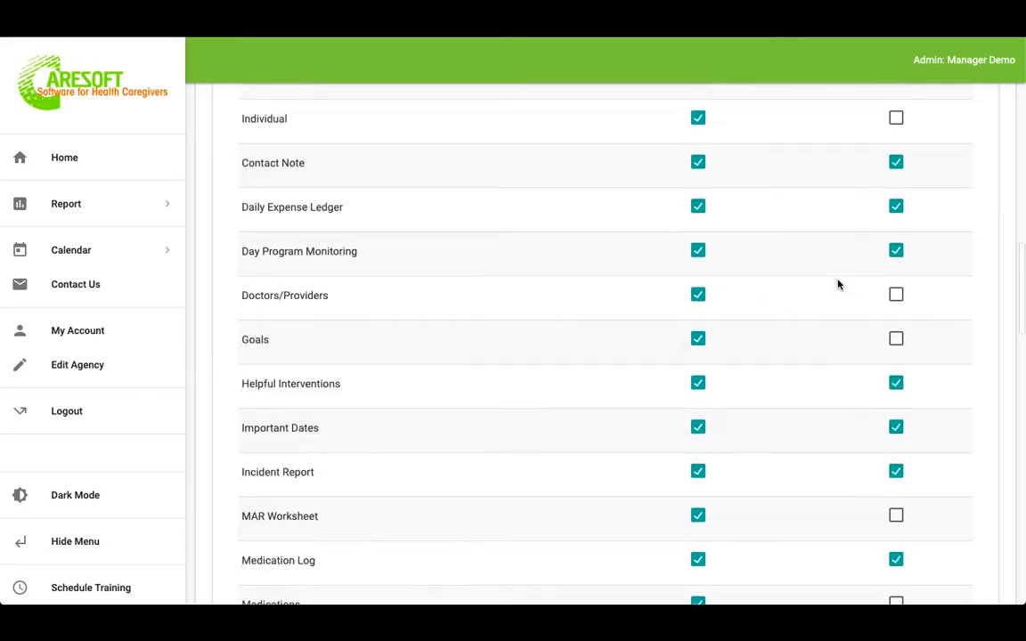
scroll(837, 284, "up", 4)
scroll(837, 284, "up", 2)
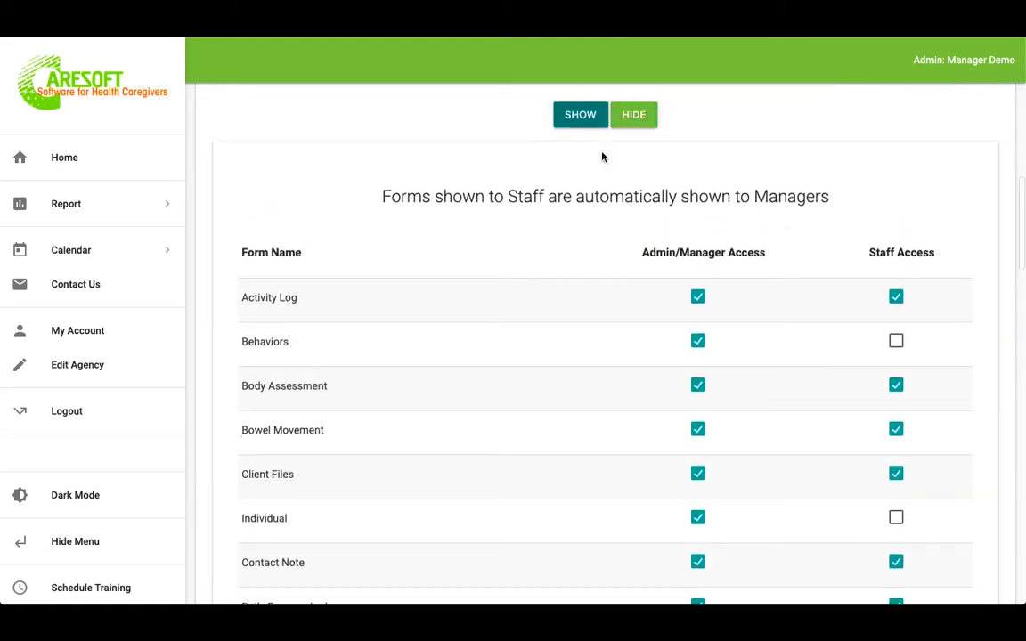
left_click(634, 117)
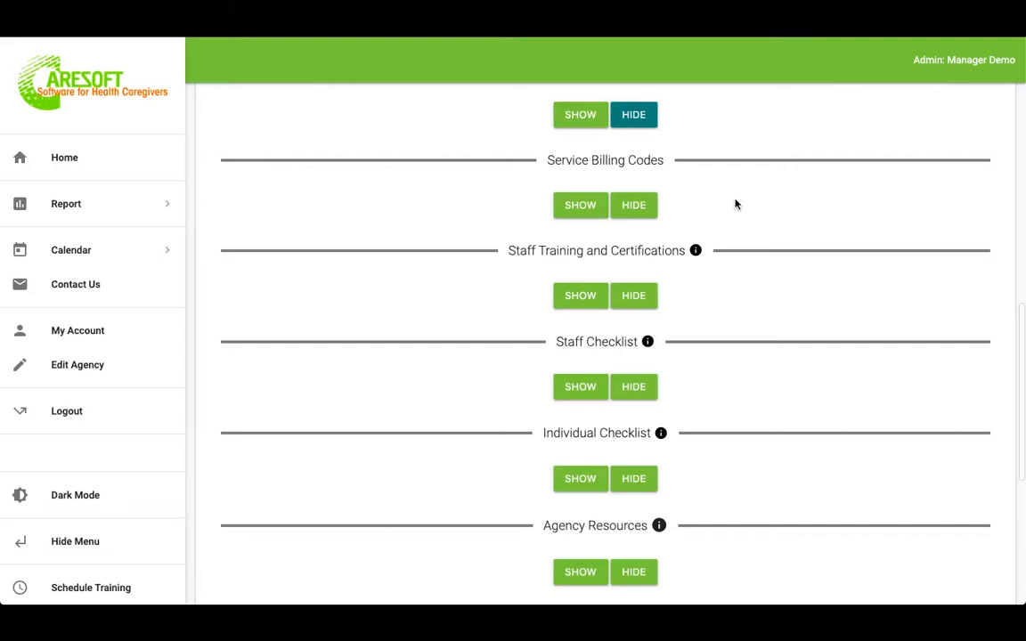
Expand the Service Billing Codes section and examine the billing unit's amount and its time options
left_click(578, 206)
scroll(826, 279, "down", 2)
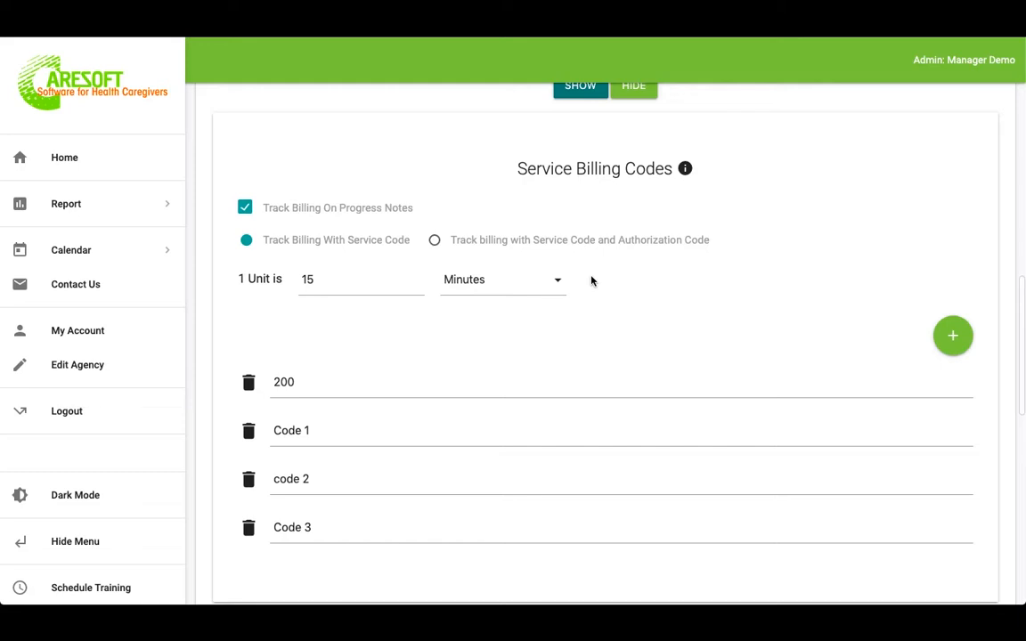
left_click(339, 279)
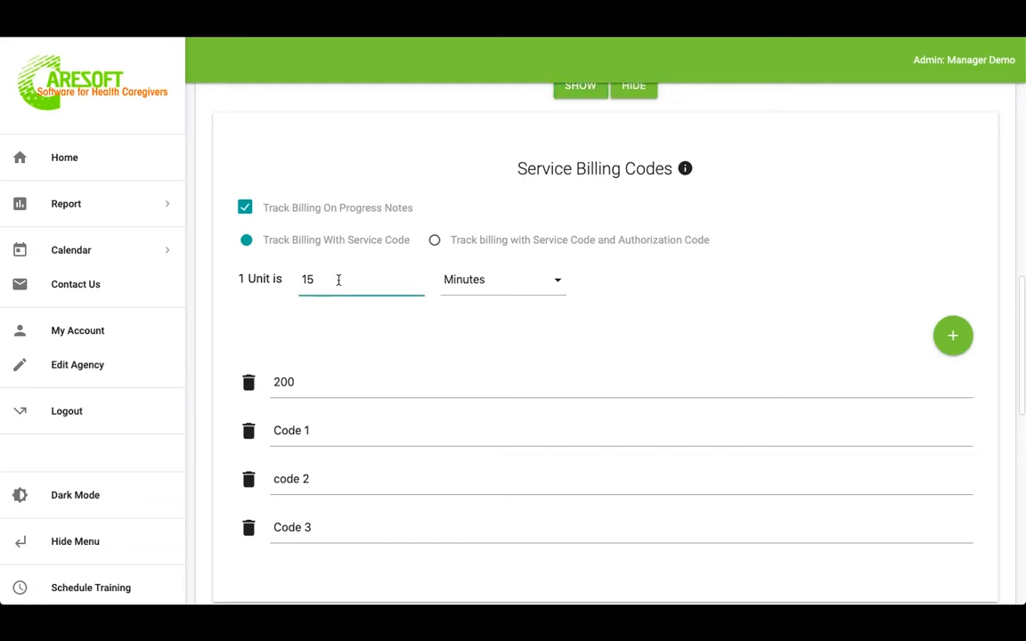
left_click(508, 294)
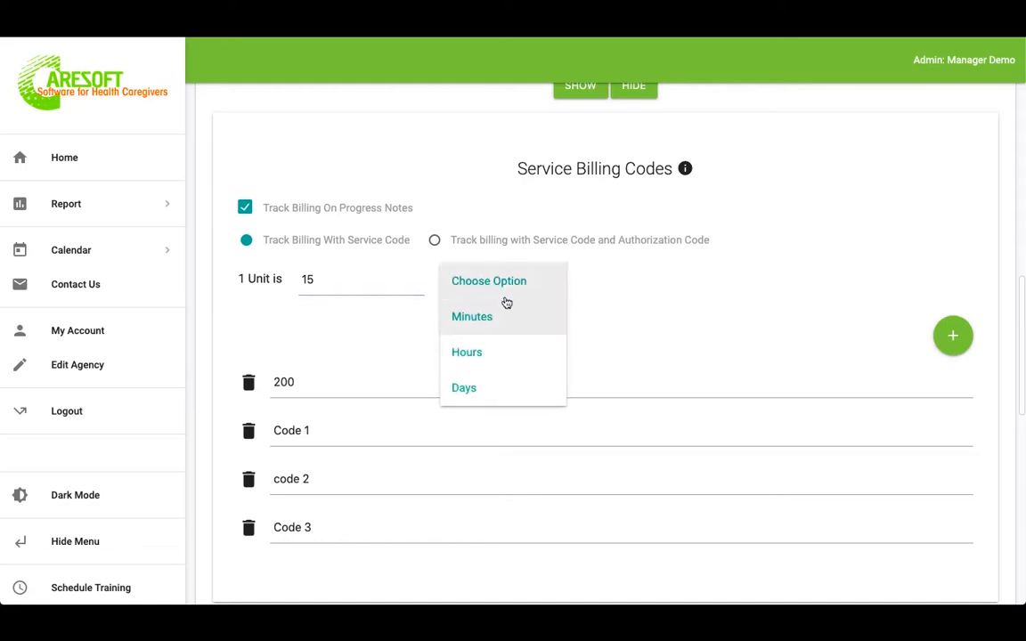
double_click(334, 285)
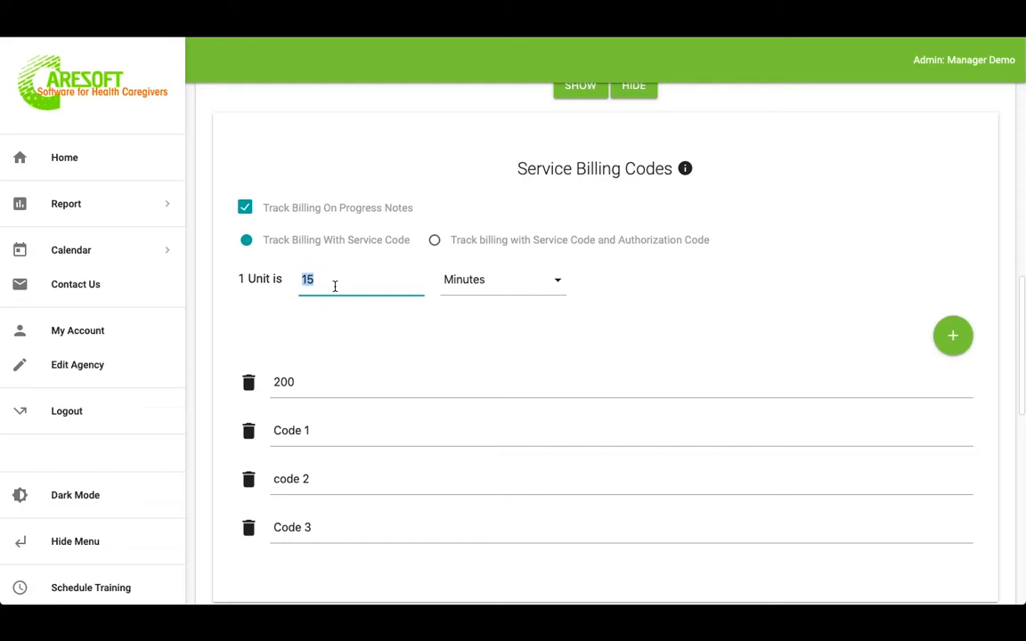
Add three blank rows to the service billing codes list and delete them again
left_click(953, 336)
left_click(954, 337)
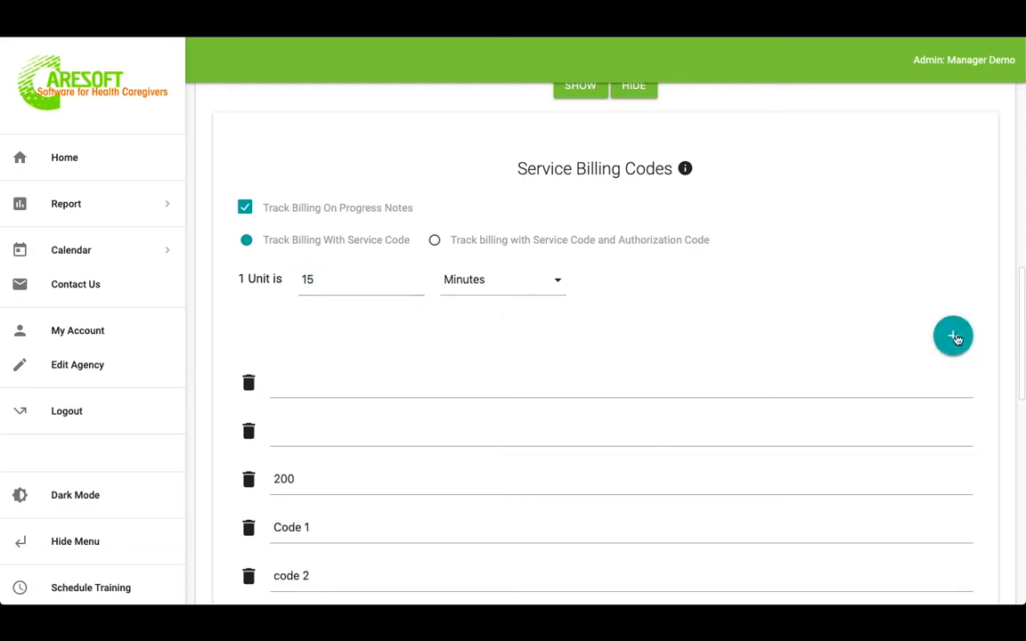
left_click(954, 336)
left_click(249, 383)
left_click(249, 383)
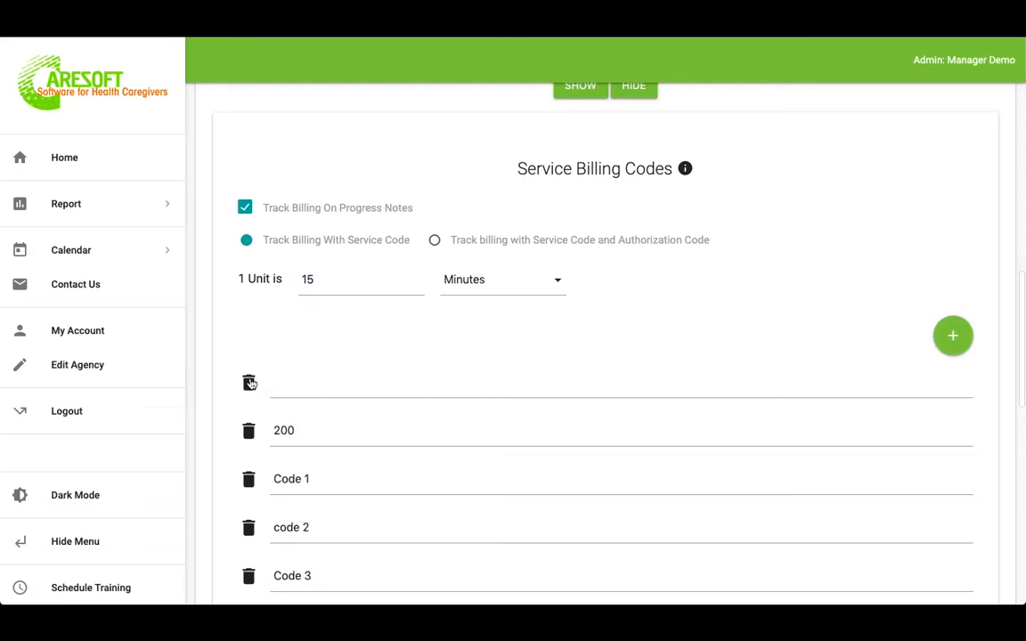
left_click(249, 383)
Expand the Staff Training and Certifications list, try adding a blank entry, and collapse the section
scroll(451, 443, "down", 4)
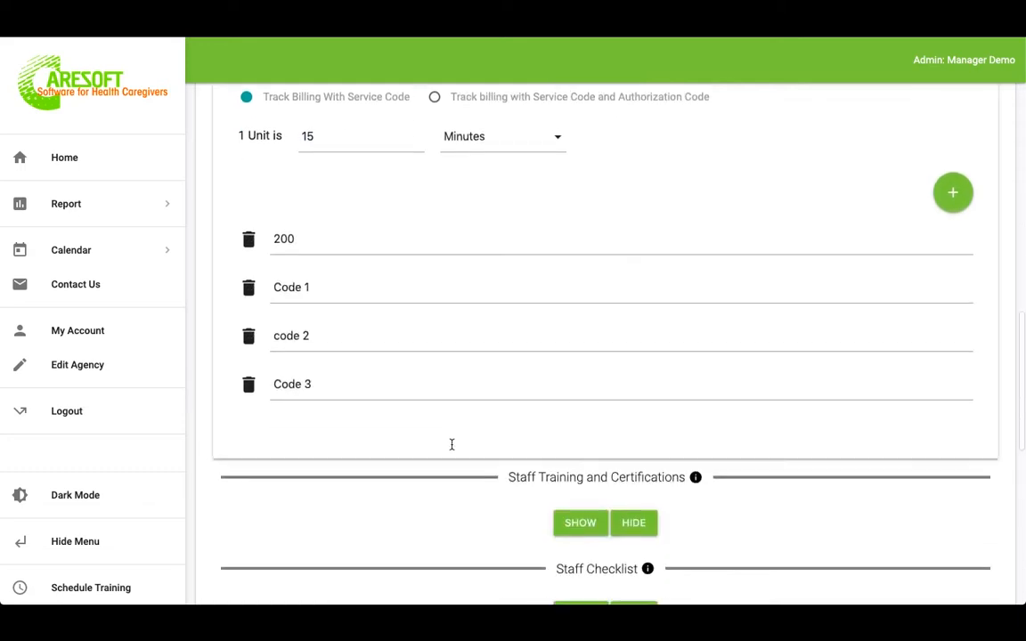
left_click(580, 325)
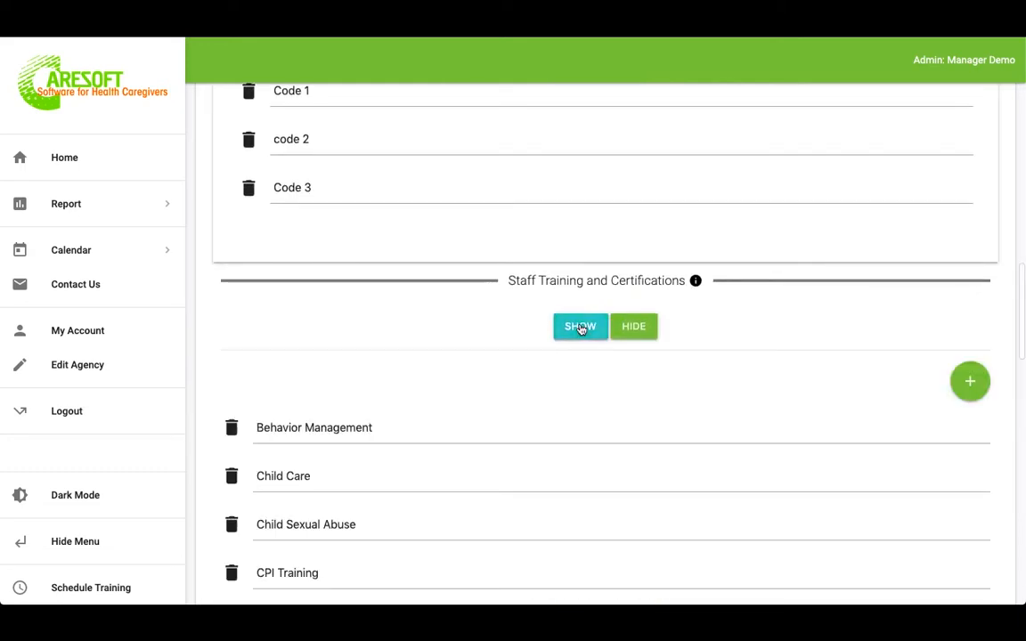
scroll(580, 328, "down", 2)
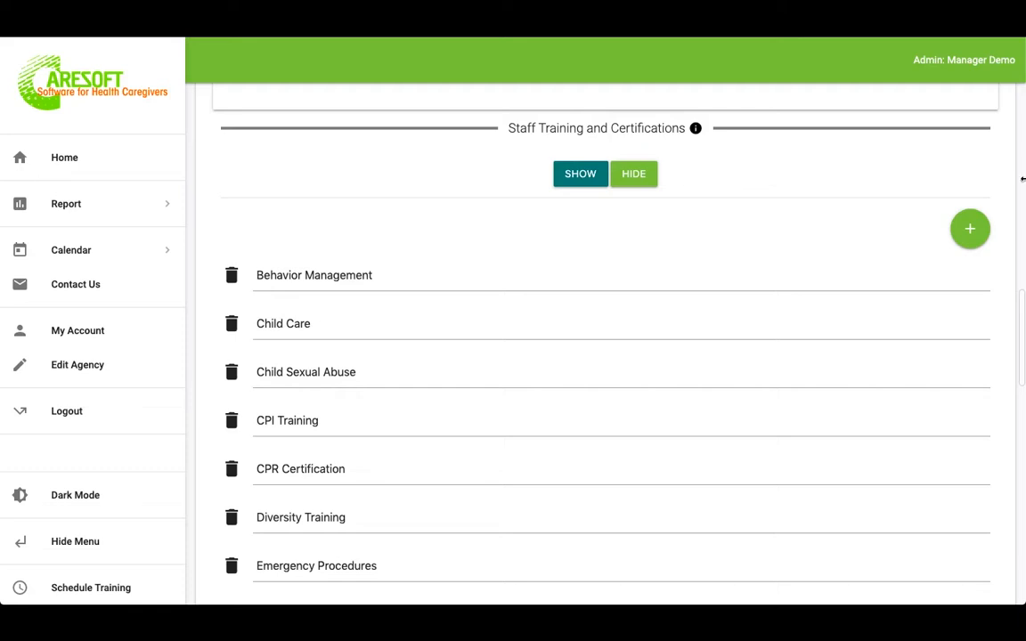
left_click(968, 234)
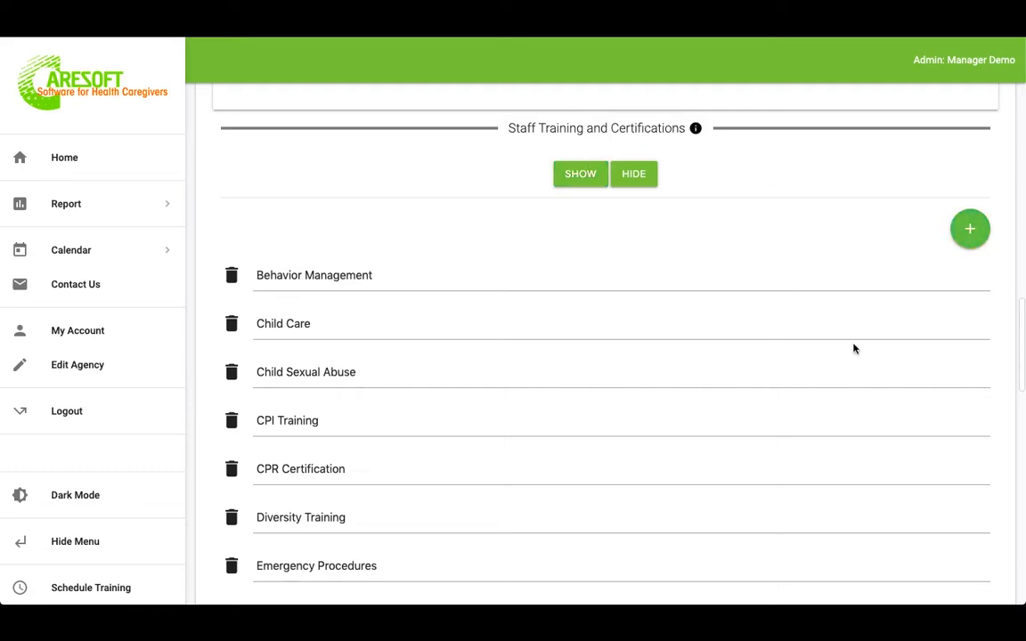
left_click(628, 178)
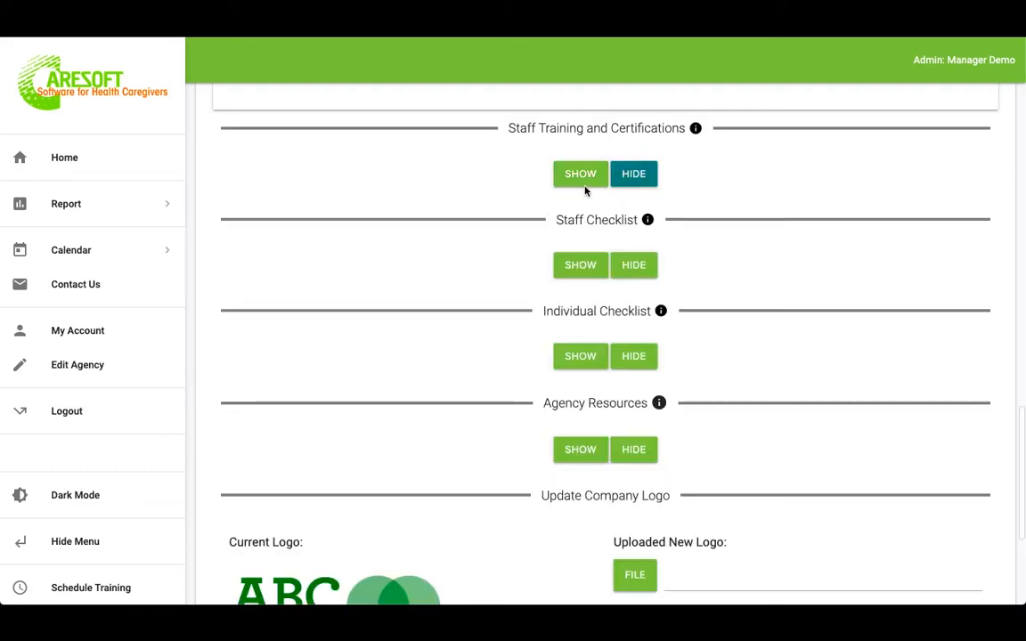
Add two blank entries to the Staff Checklist, delete them again, and collapse the section
left_click(582, 267)
scroll(682, 316, "down", 3)
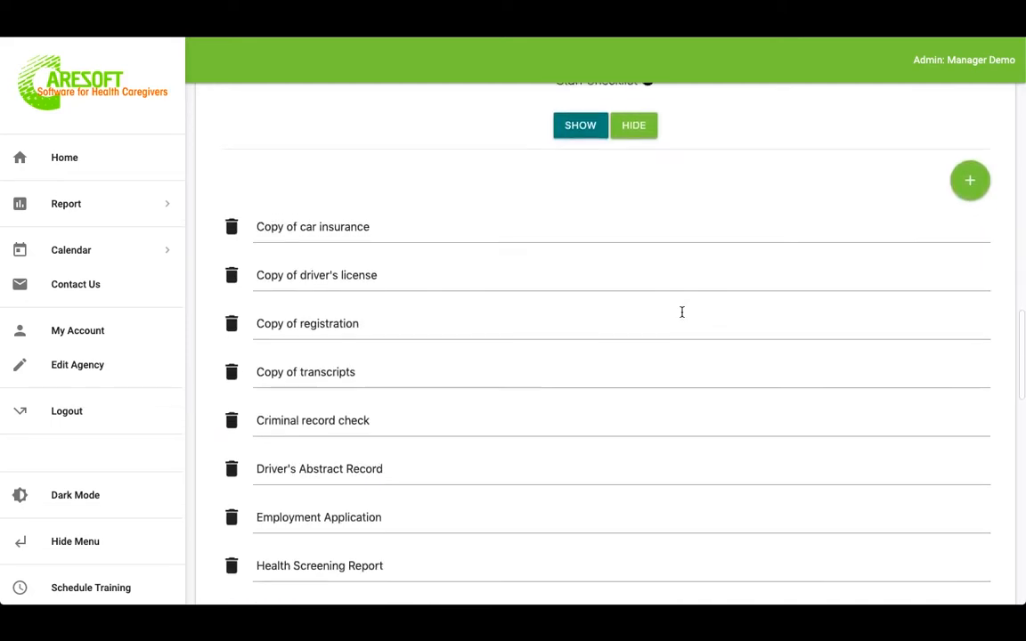
left_click(969, 159)
left_click(969, 158)
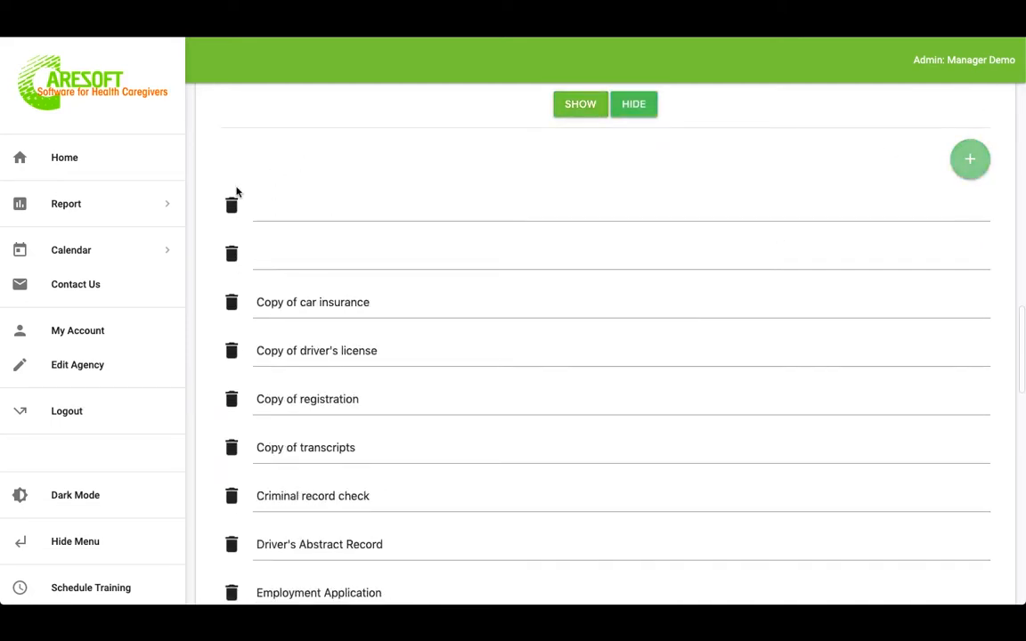
left_click(231, 204)
left_click(231, 204)
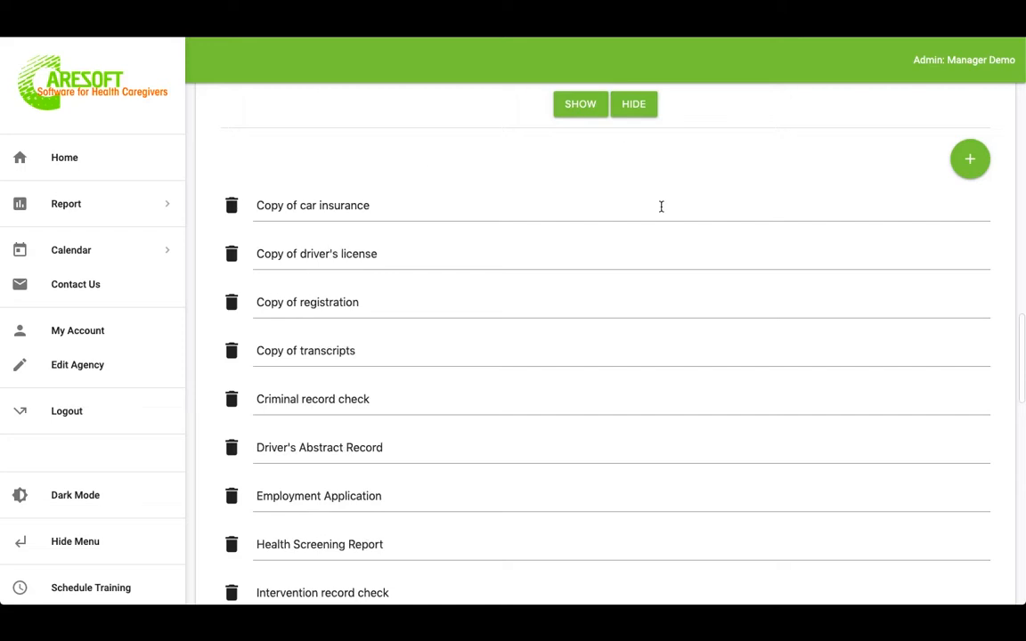
scroll(637, 214, "up", 2)
left_click(633, 189)
Expand the Individual Checklist, add two blank entries above New Client Onboarding, and delete them again
scroll(581, 297, "down", 1)
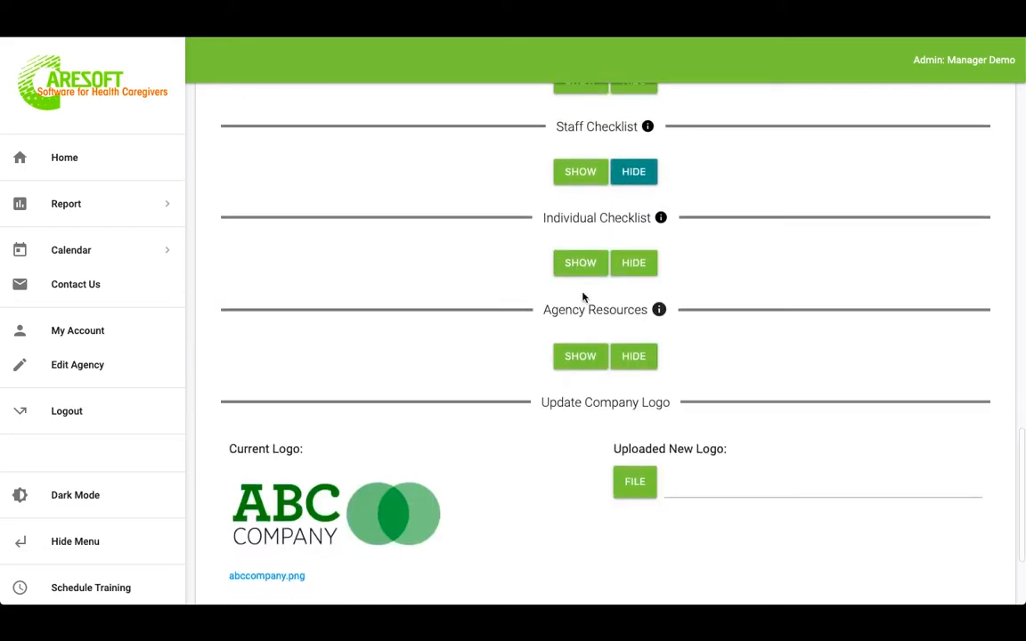
left_click(582, 223)
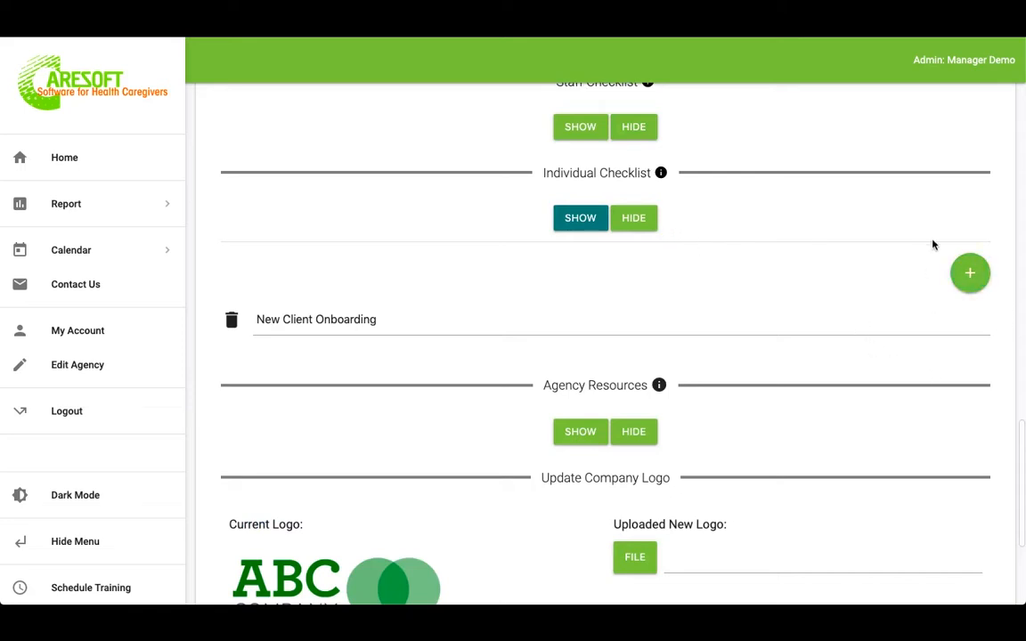
left_click(960, 274)
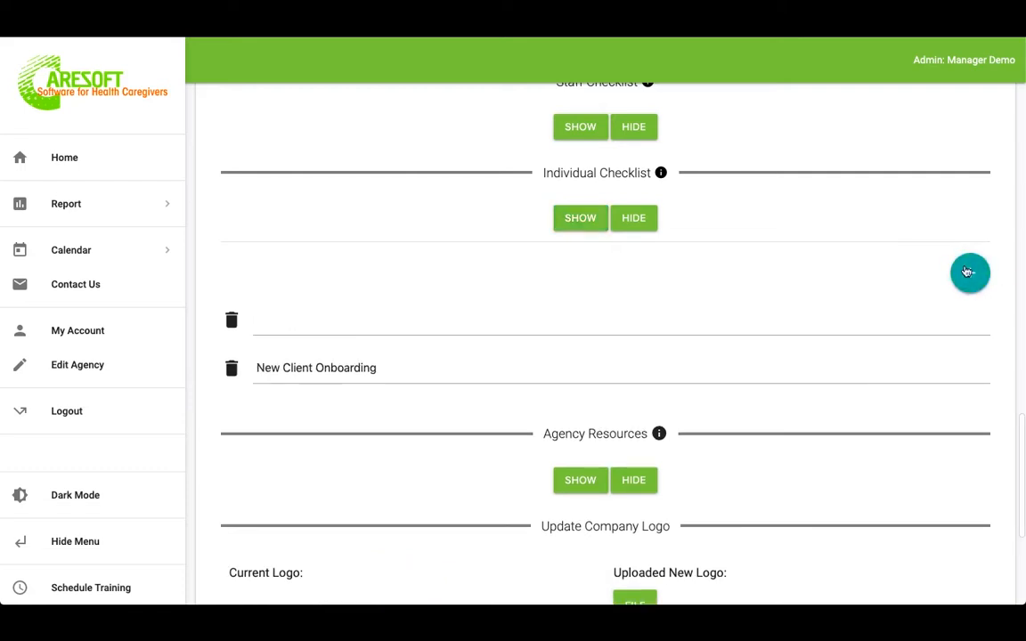
left_click(960, 275)
left_click(231, 319)
left_click(232, 320)
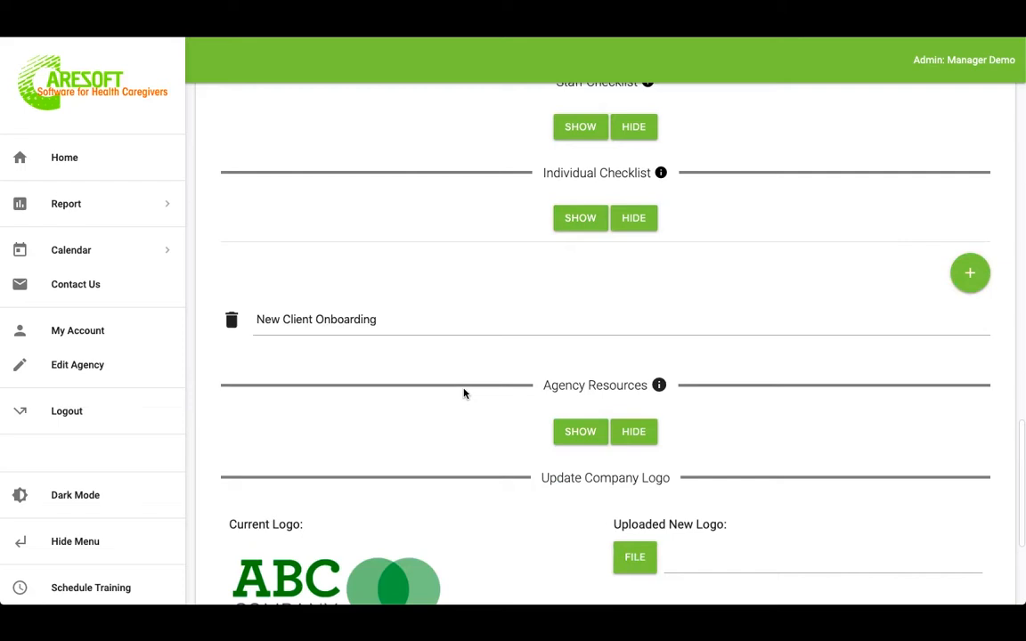
Expand the Agency Resources section, add two blank resource rows, and delete the first row
scroll(746, 385, "down", 1)
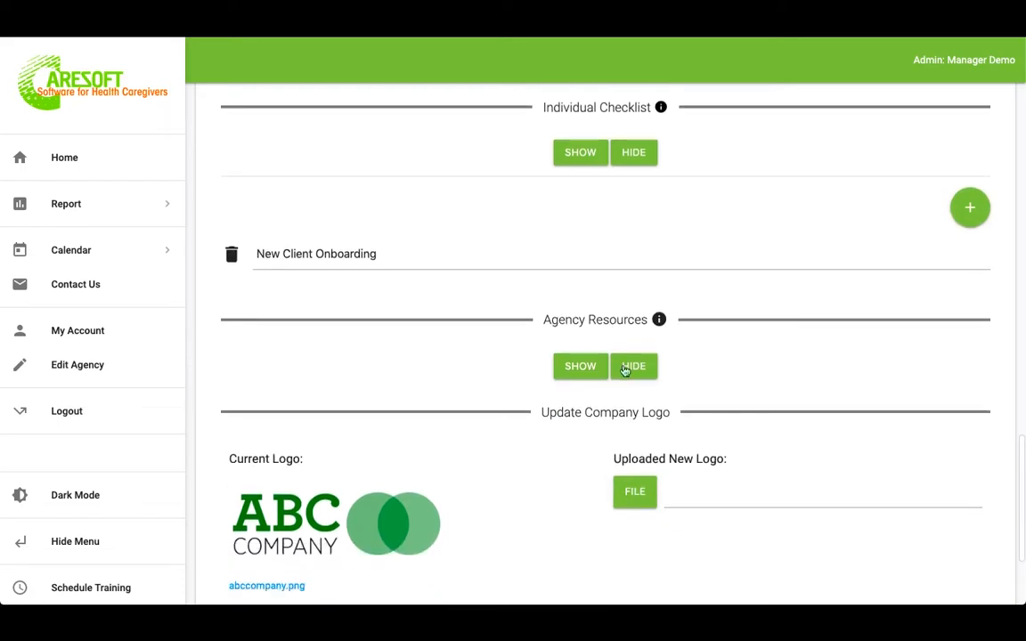
left_click(570, 367)
scroll(571, 367, "down", 2)
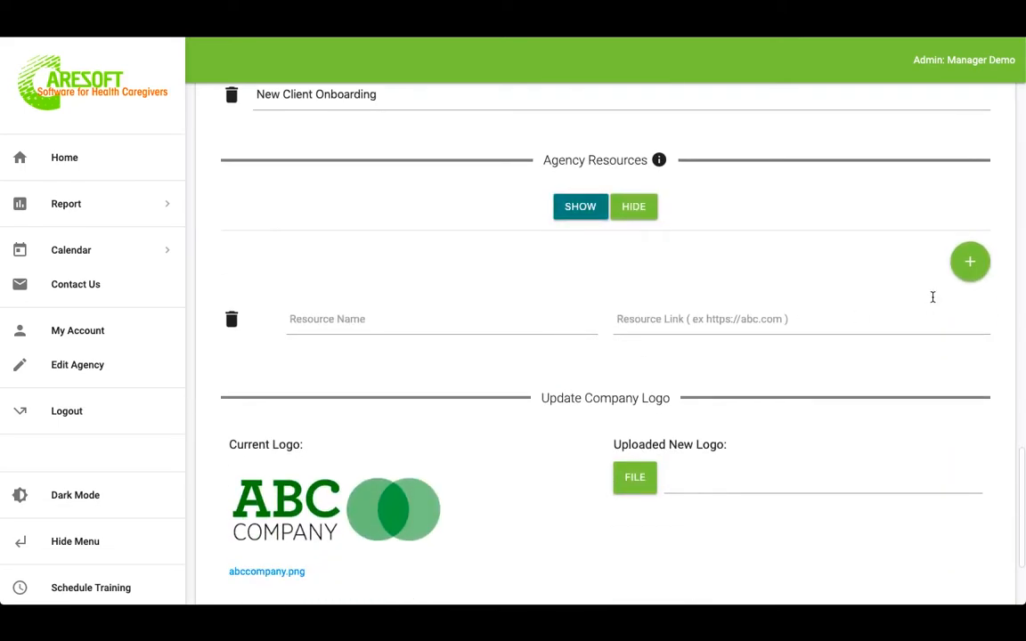
left_click(970, 260)
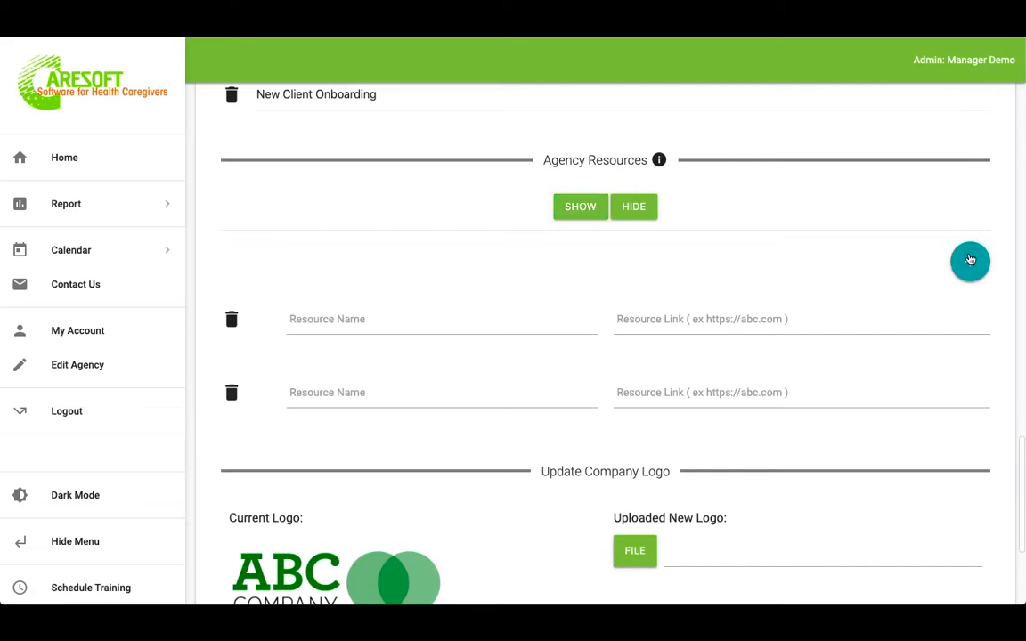
left_click(970, 260)
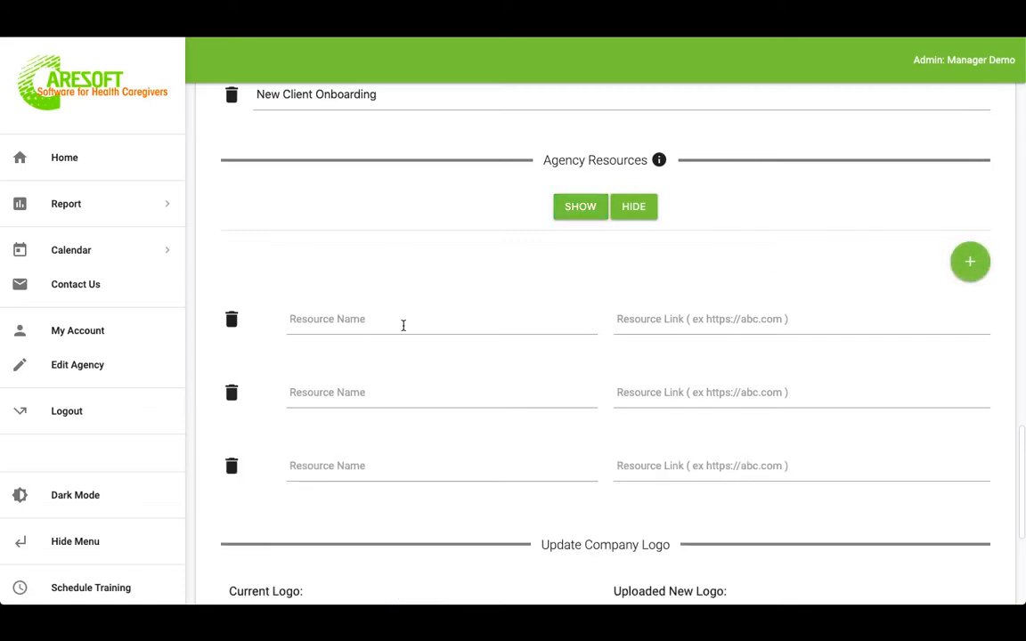
left_click(403, 325)
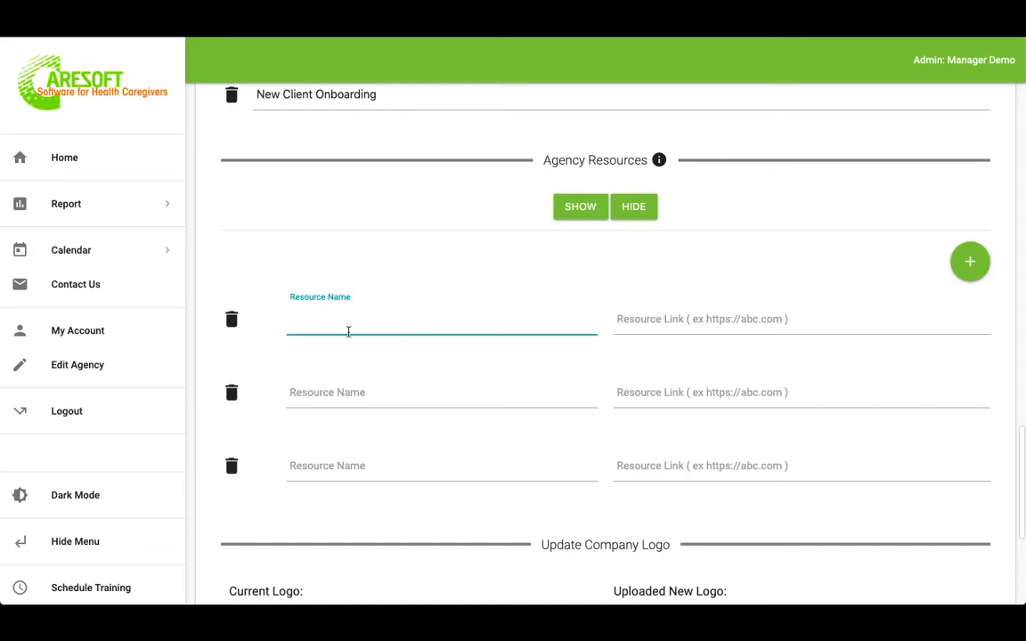
left_click(231, 322)
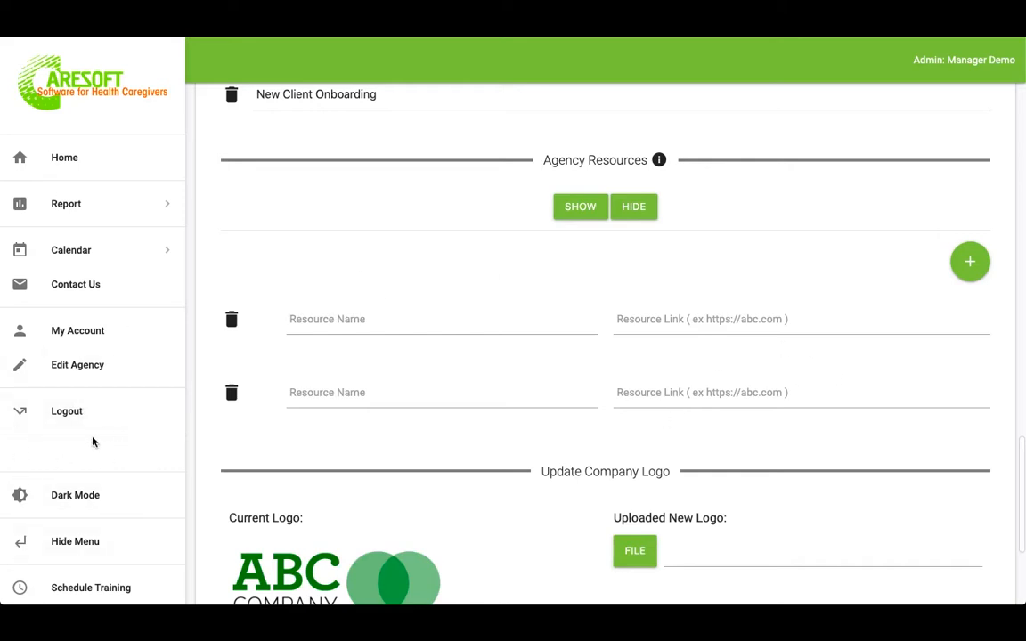
left_click(374, 312)
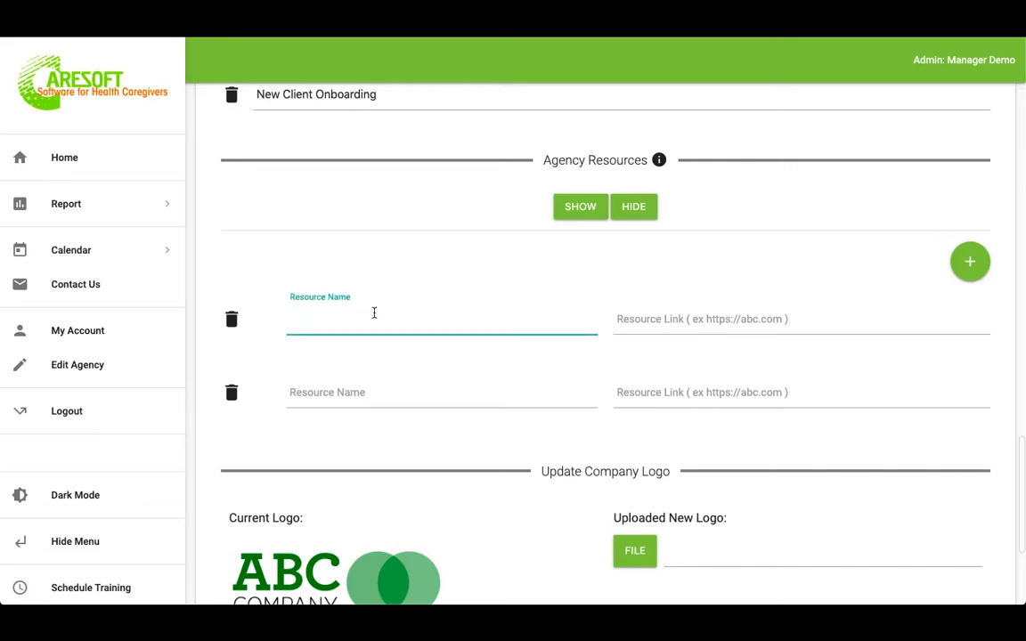
type("http")
type(":")
type("s://goo")
type("gle.com")
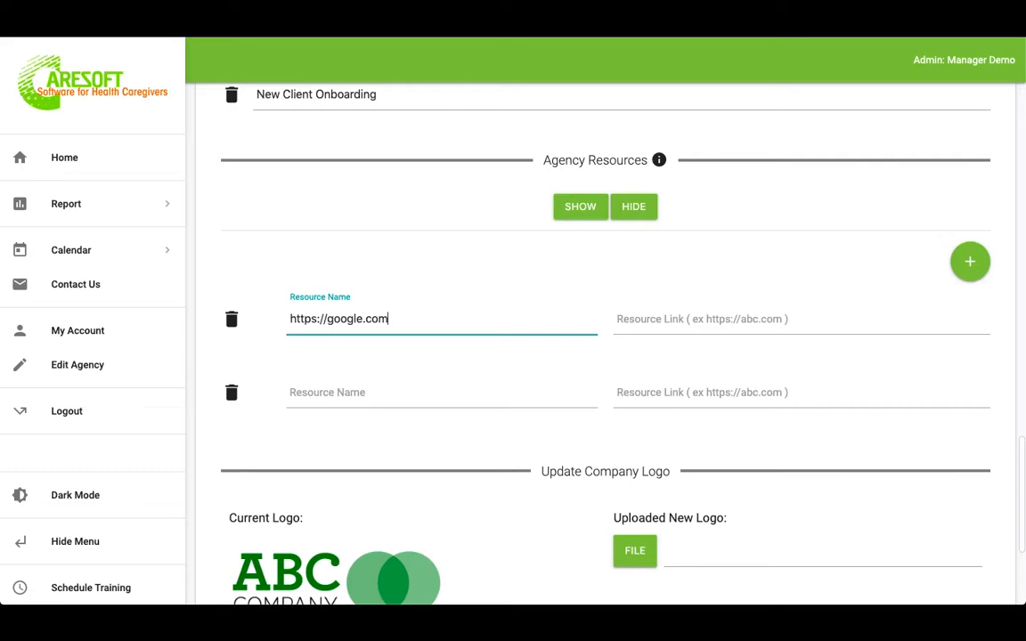
key("ctrl+a")
key("ctrl+c")
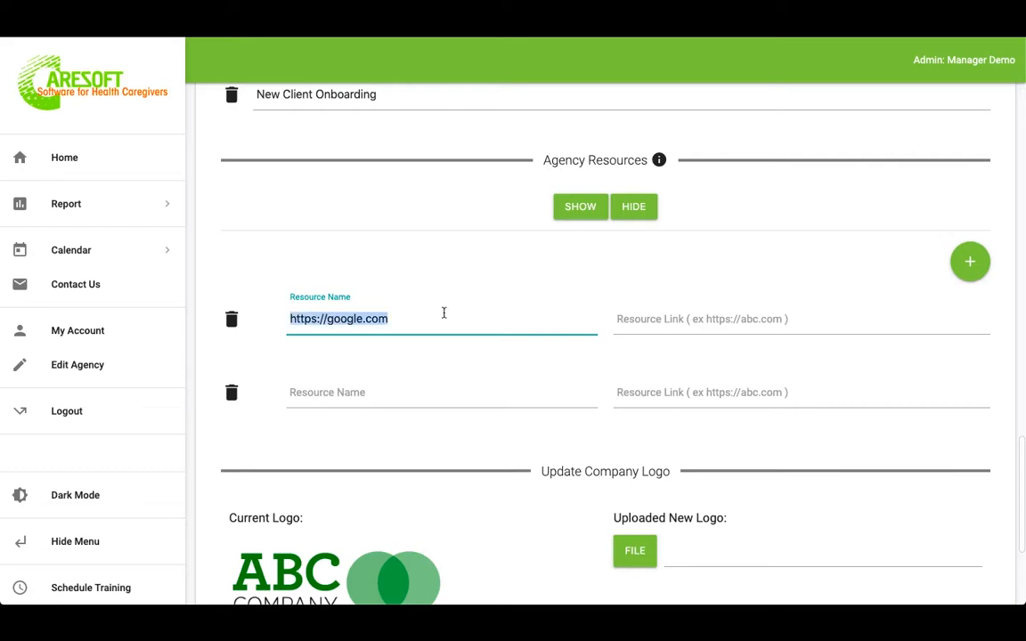
key("BackSpace")
left_click(689, 317)
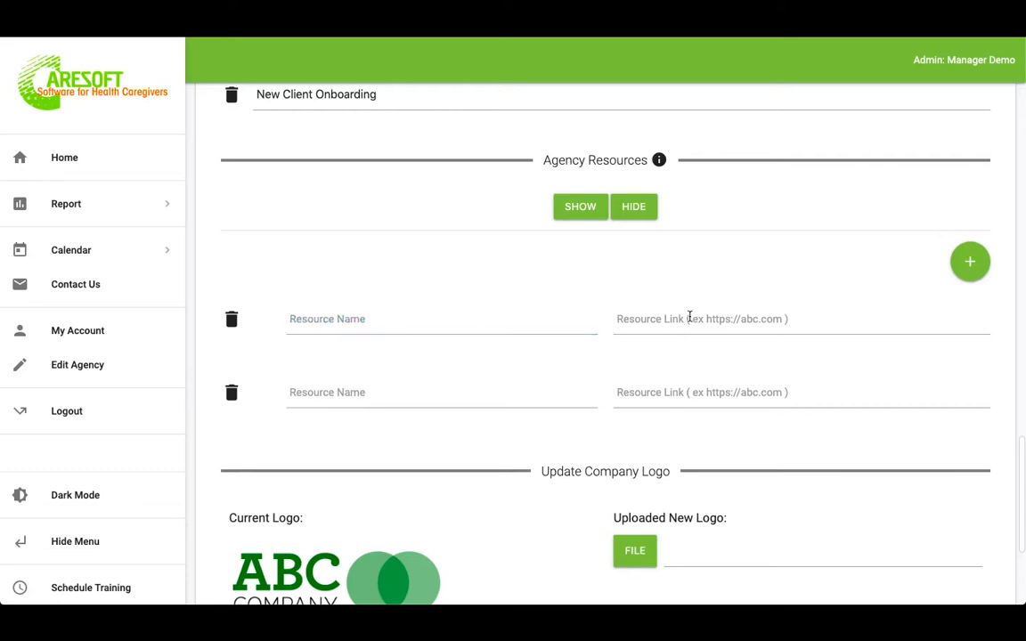
left_click(804, 322)
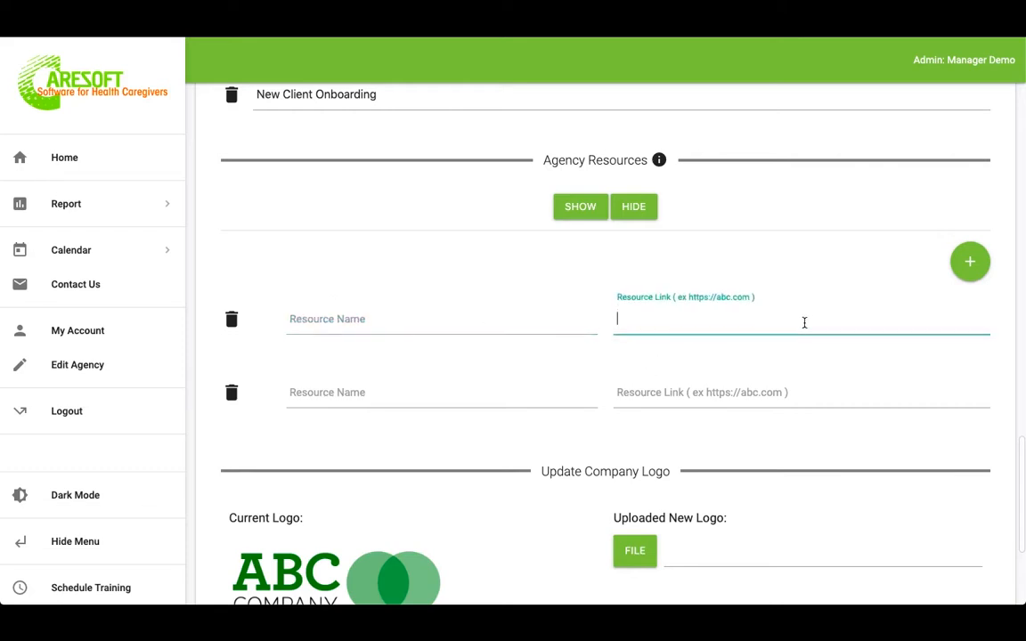
key("ctrl+v")
left_click(382, 317)
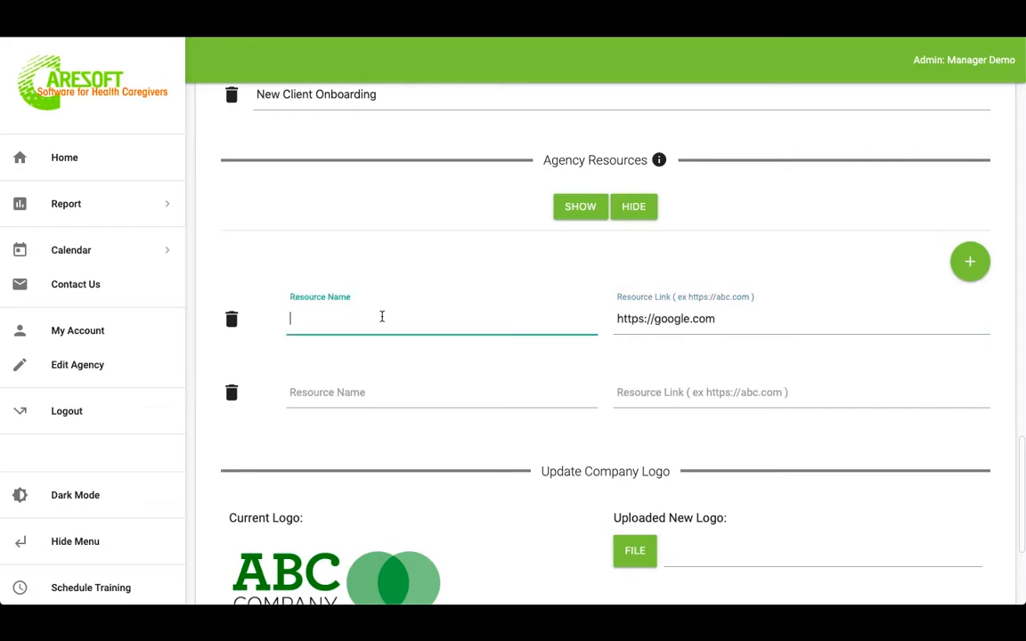
type("Google")
Submit the agency details form and return to the home page
scroll(525, 423, "down", 2)
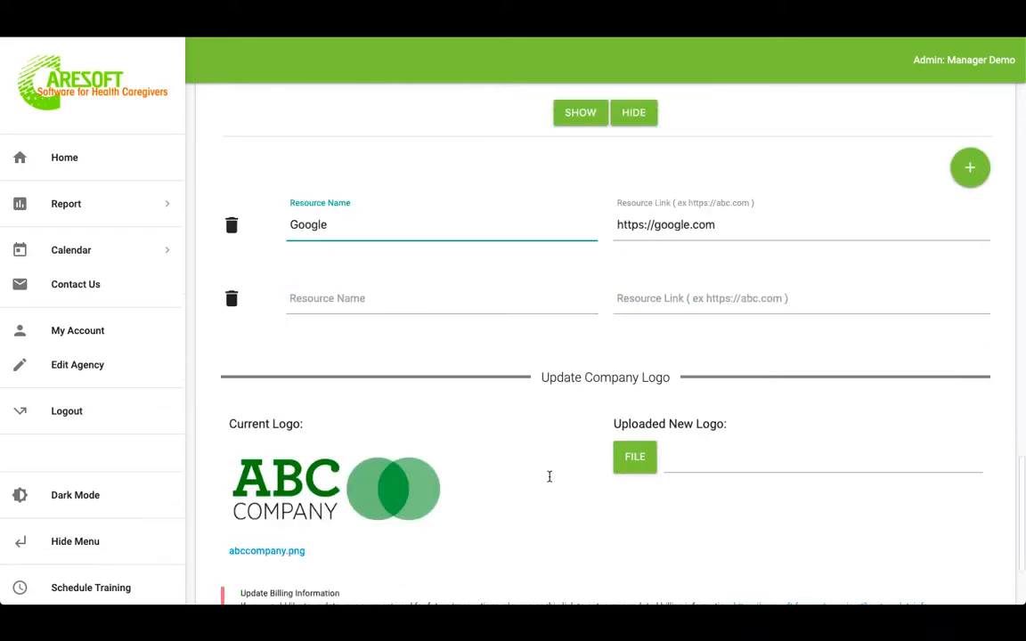
scroll(550, 477, "down", 3)
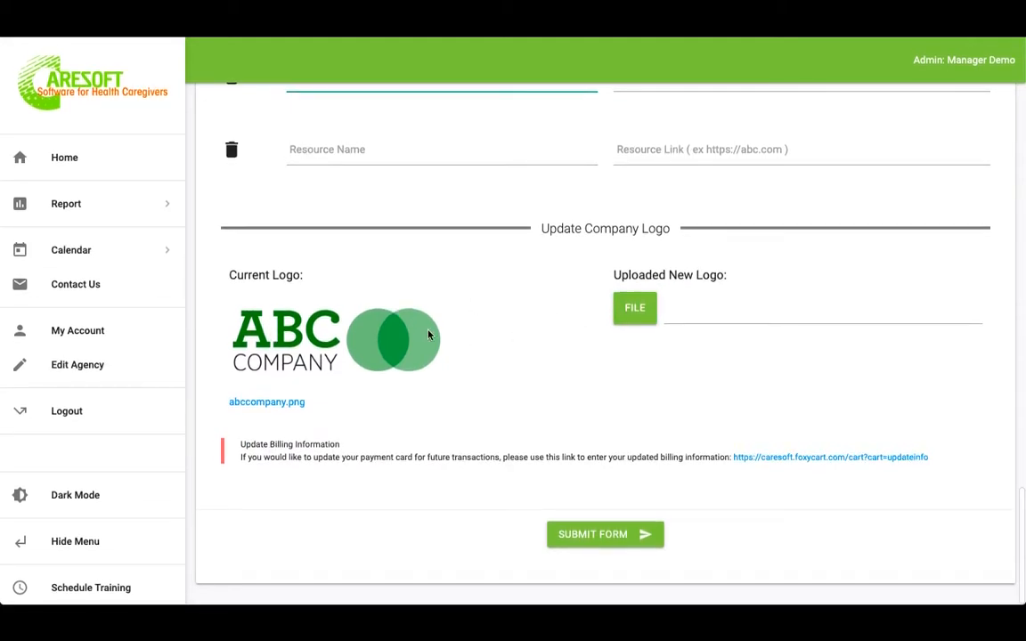
left_click(601, 540)
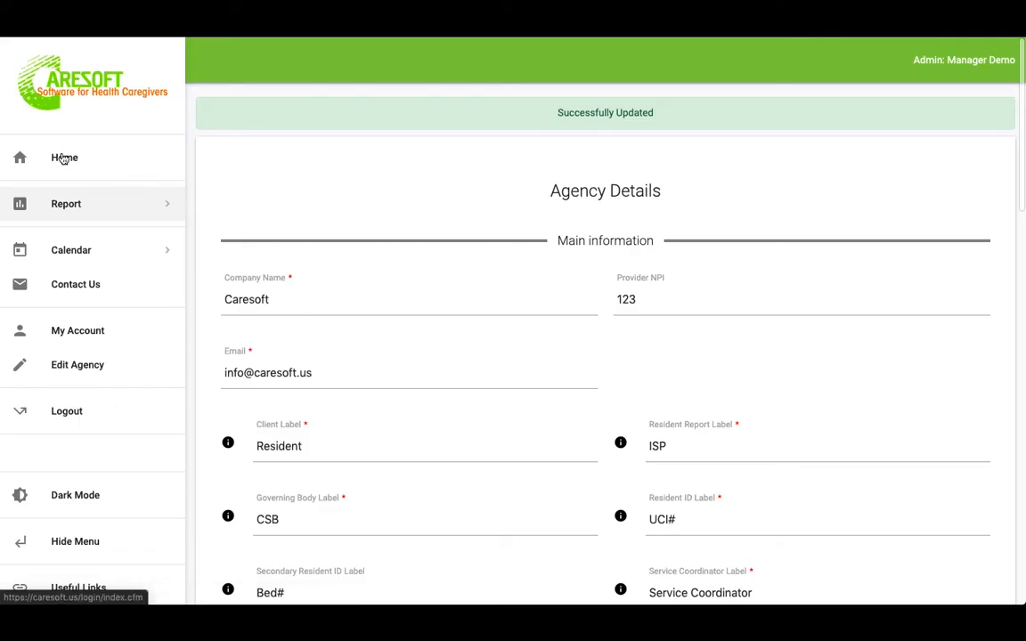
left_click(64, 159)
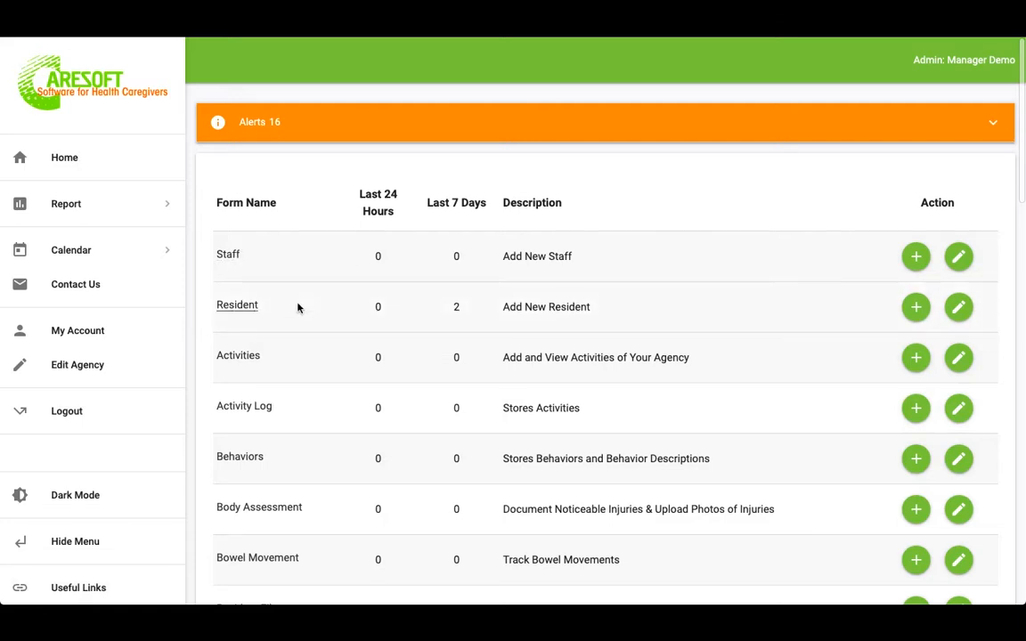
Examine the list of available forms on the home page, from Staff down to Vital Signs and Weight
scroll(318, 360, "down", 1)
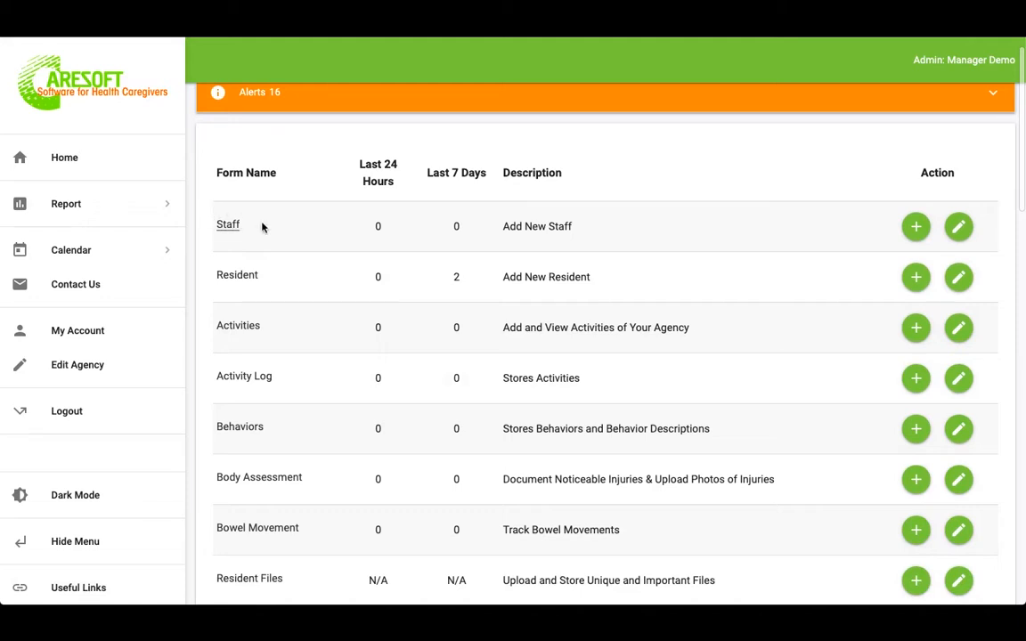
left_click(259, 277)
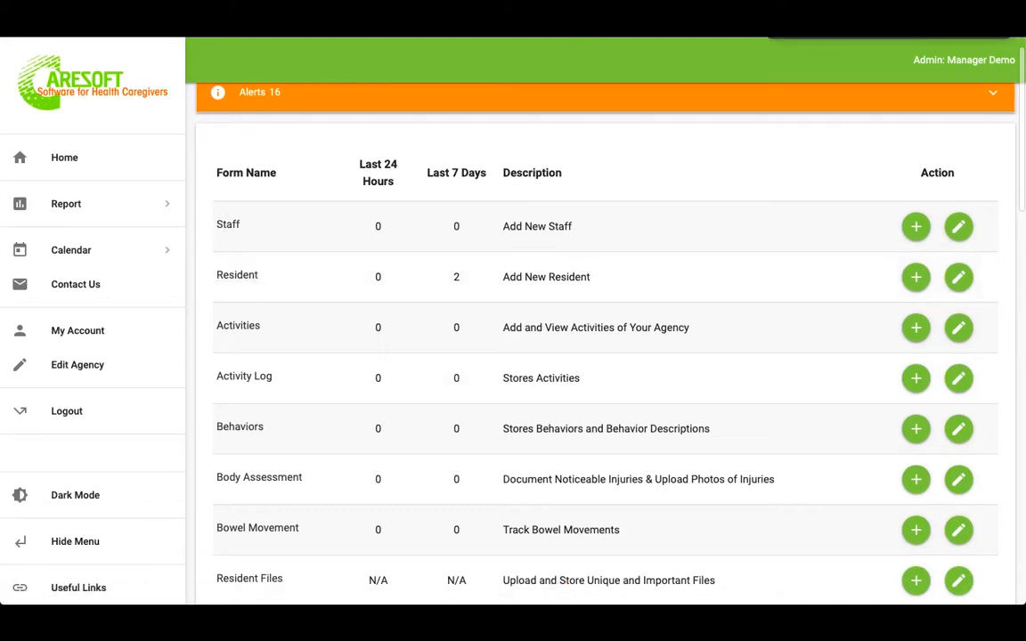
scroll(244, 397, "down", 2)
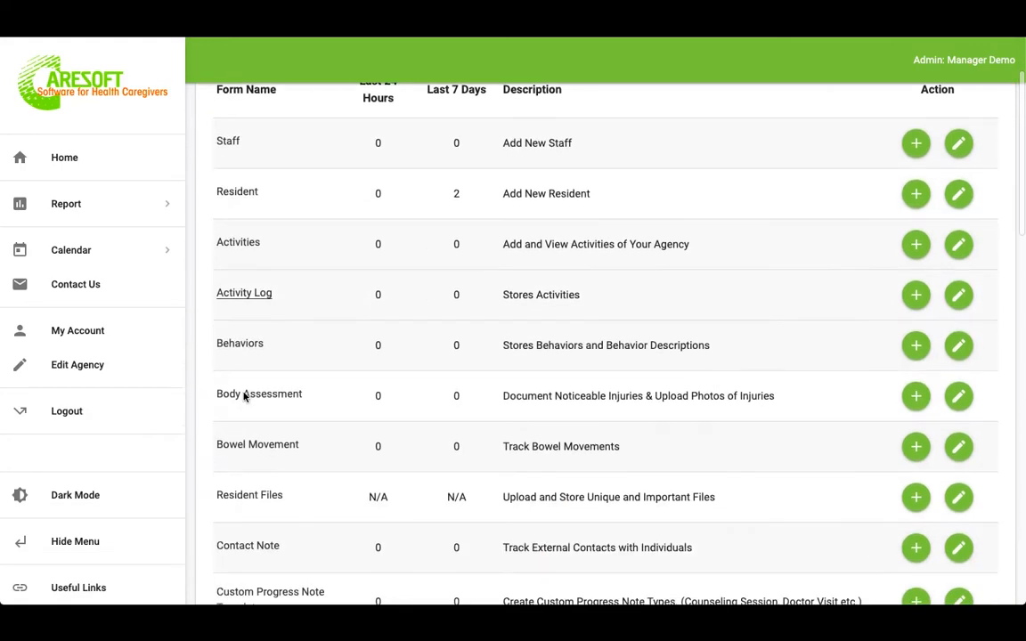
scroll(398, 367, "down", 1)
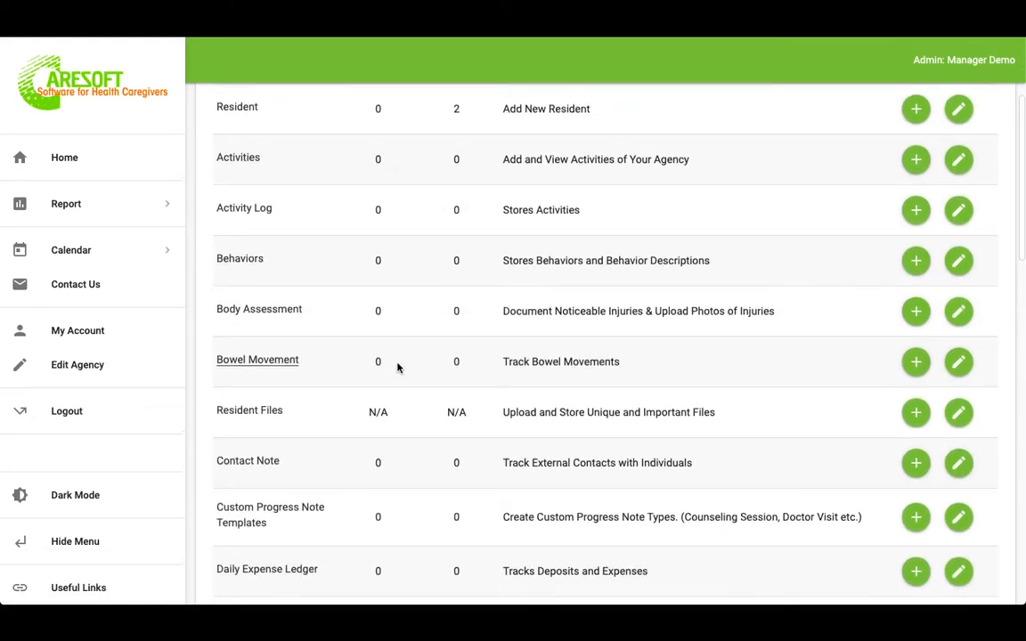
scroll(397, 367, "up", 2)
scroll(398, 366, "down", 10)
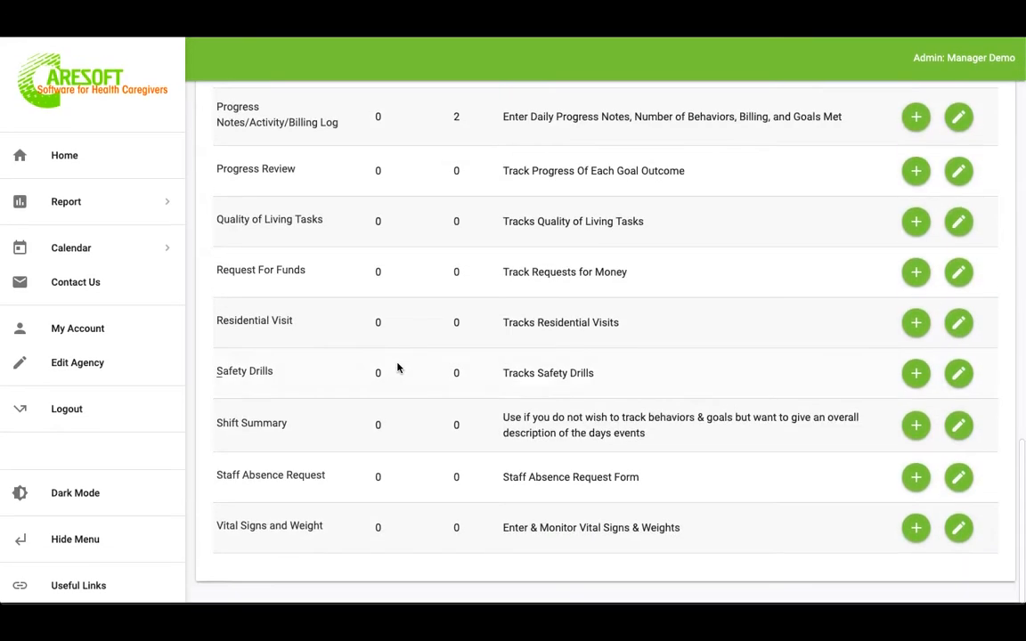
scroll(397, 367, "up", 10)
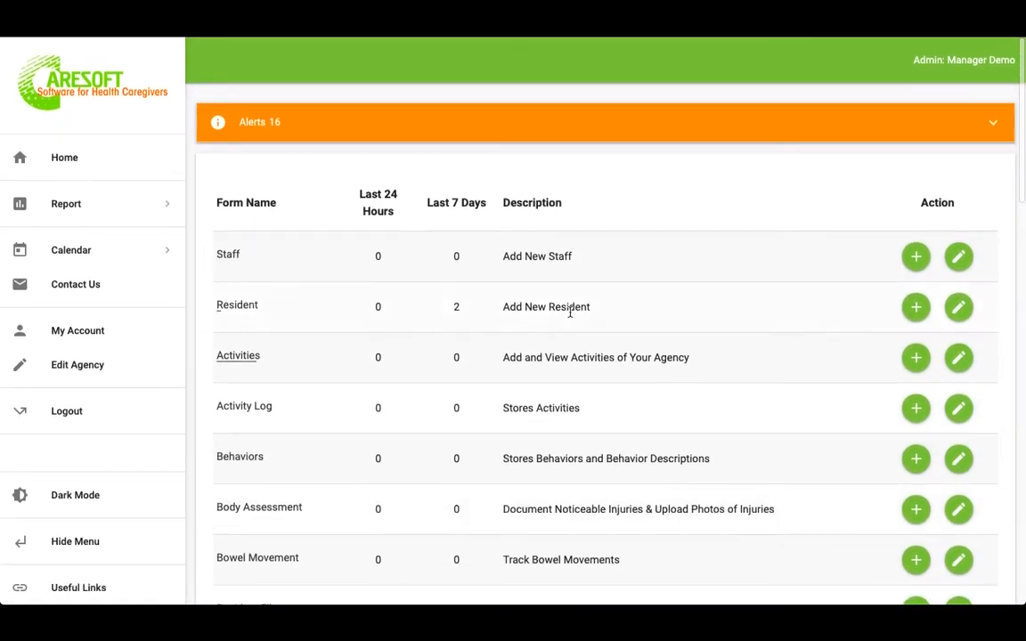
scroll(570, 311, "down", 1)
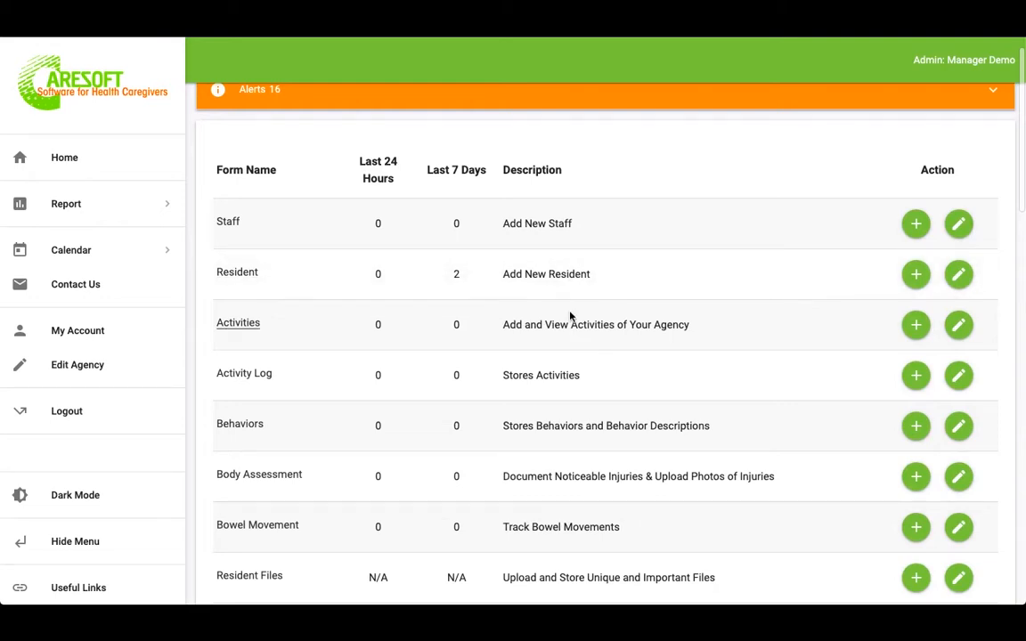
Open a new Staff Entry Form and review the Access Level options
left_click(917, 226)
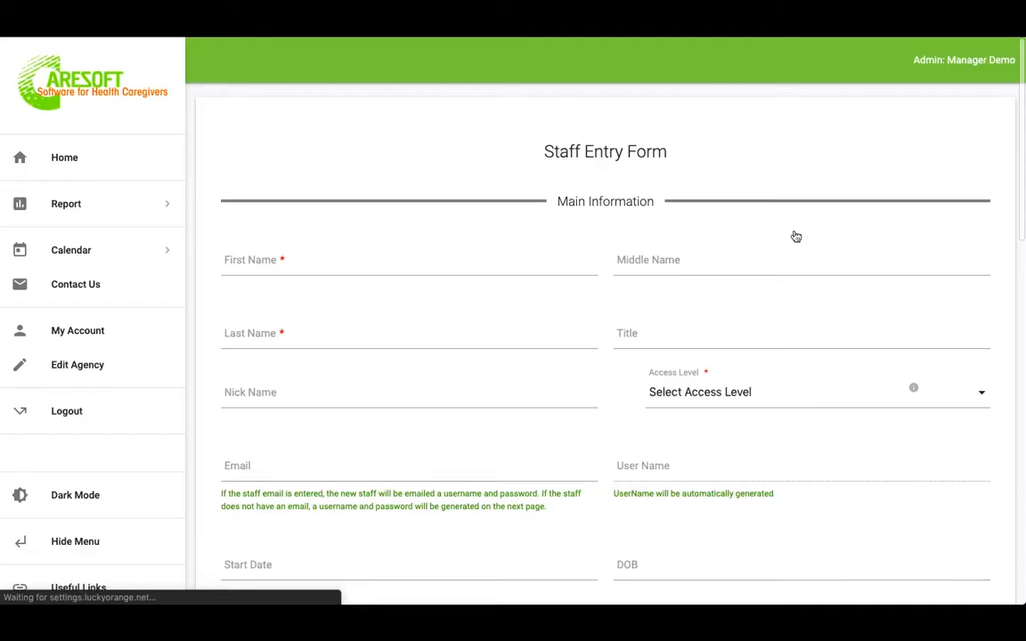
left_click(398, 257)
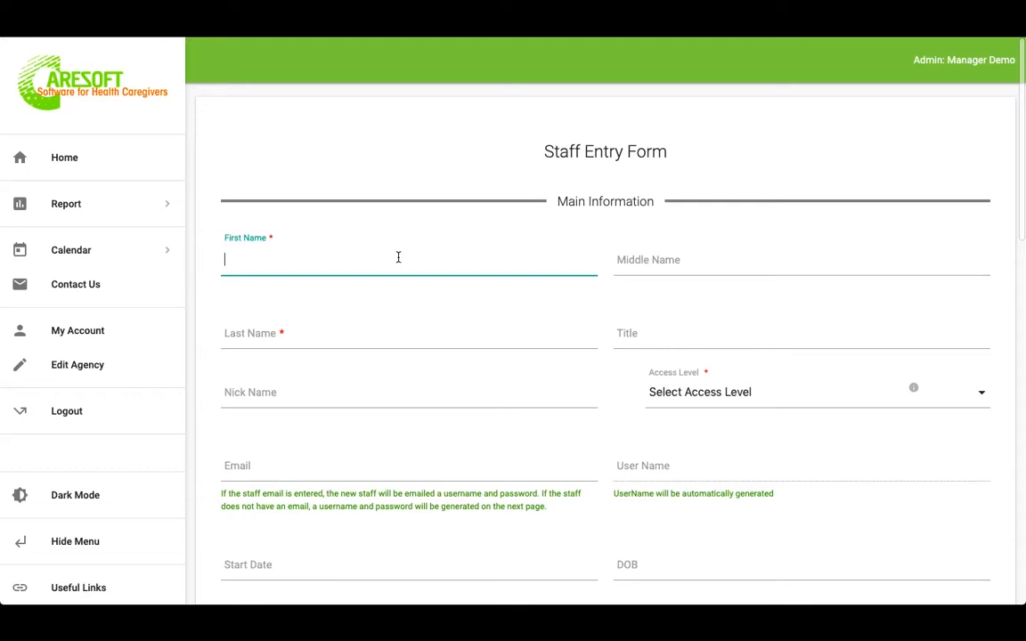
left_click(344, 334)
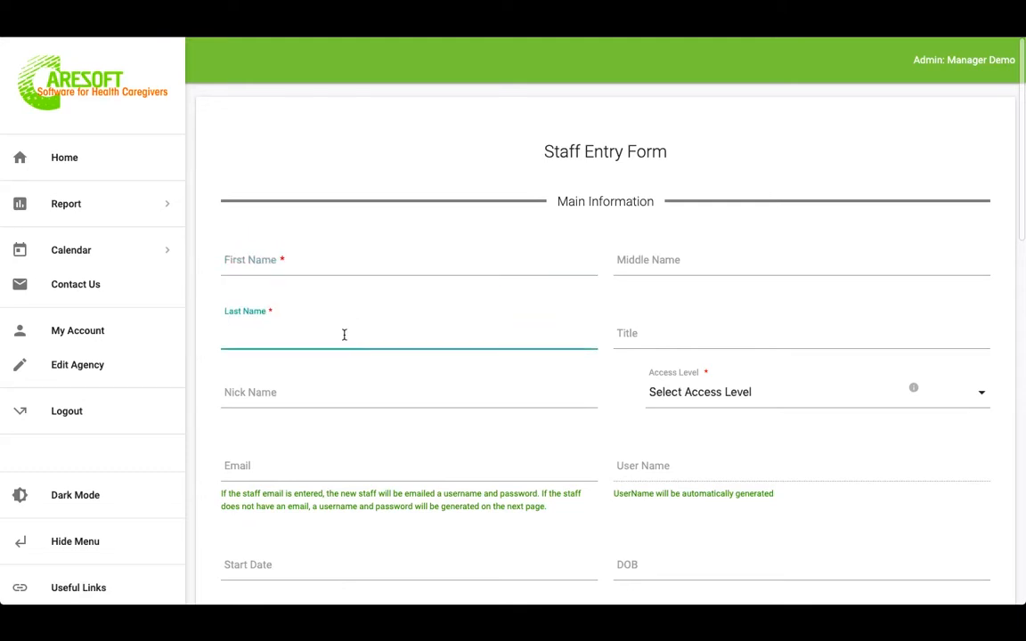
left_click(729, 392)
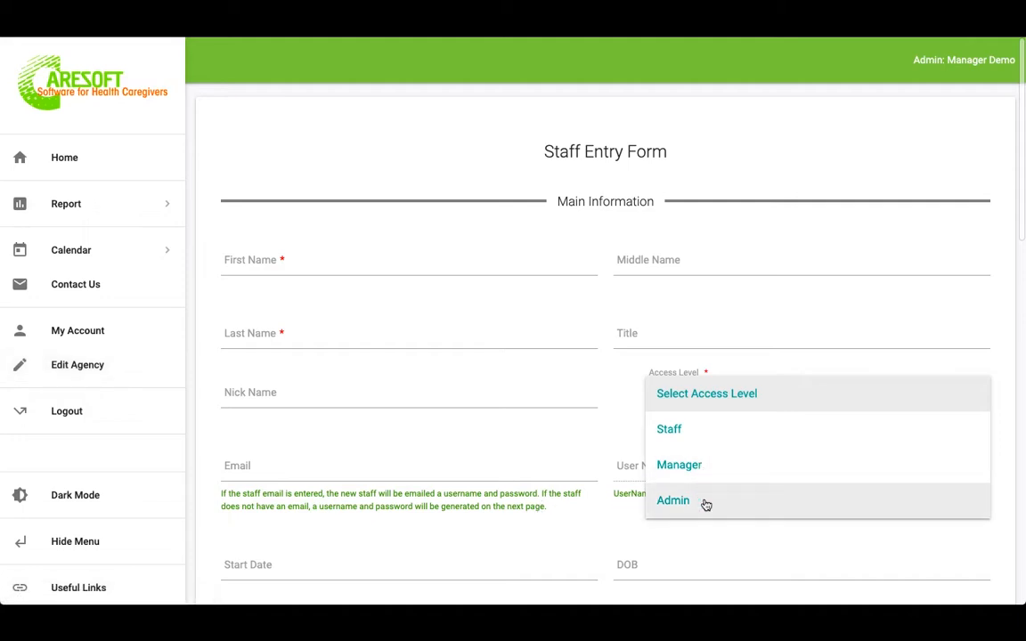
left_click(709, 397)
Examine the staff form's main information fields, including Email, and the sections from Address/Phone through Staff Files
scroll(711, 397, "down", 1)
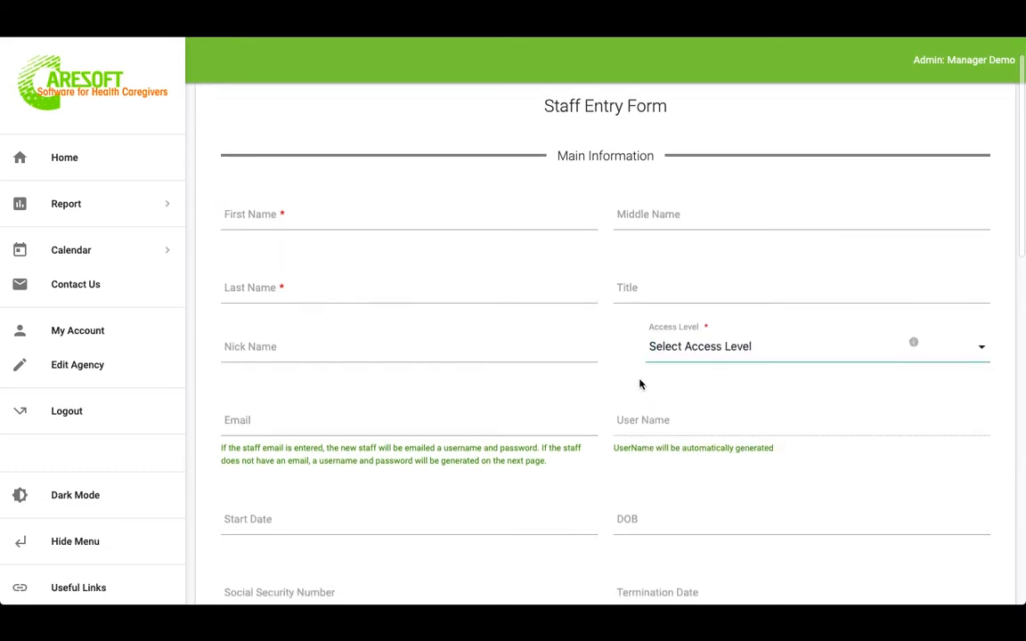
scroll(641, 385, "down", 3)
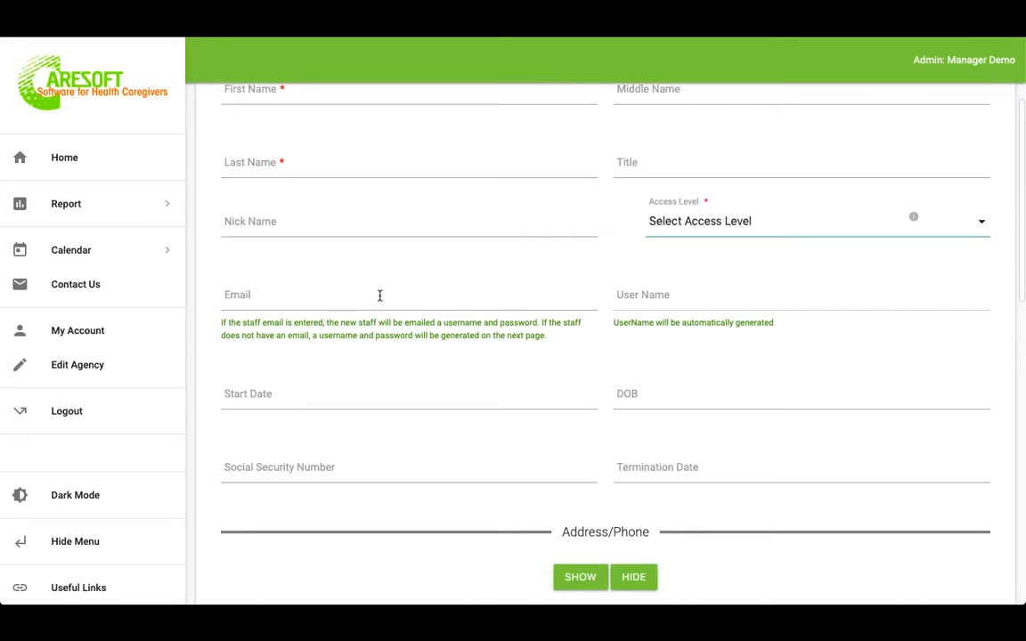
left_click(379, 296)
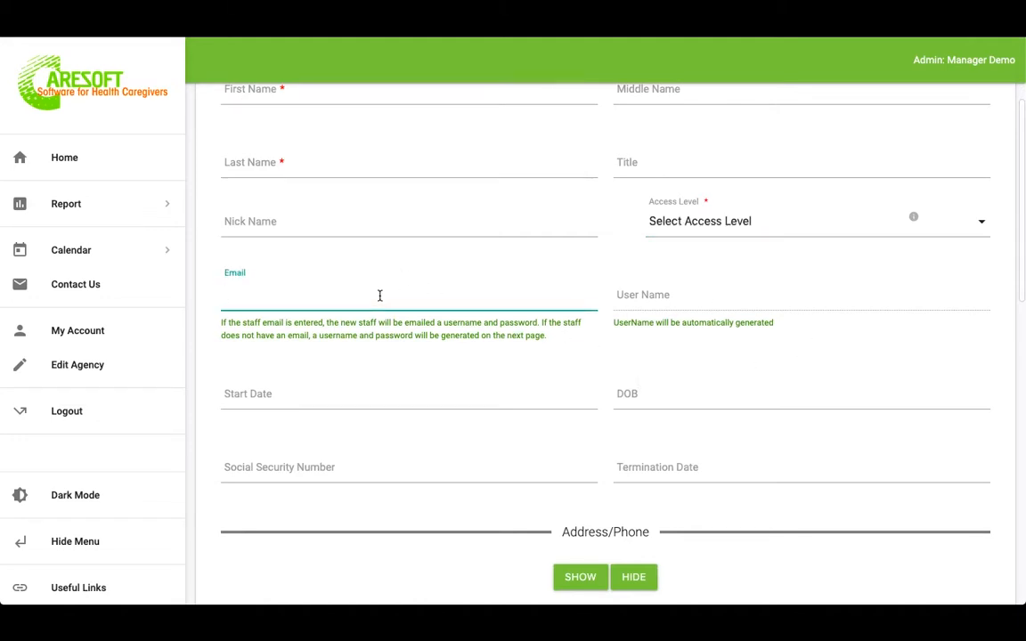
scroll(379, 295, "down", 15)
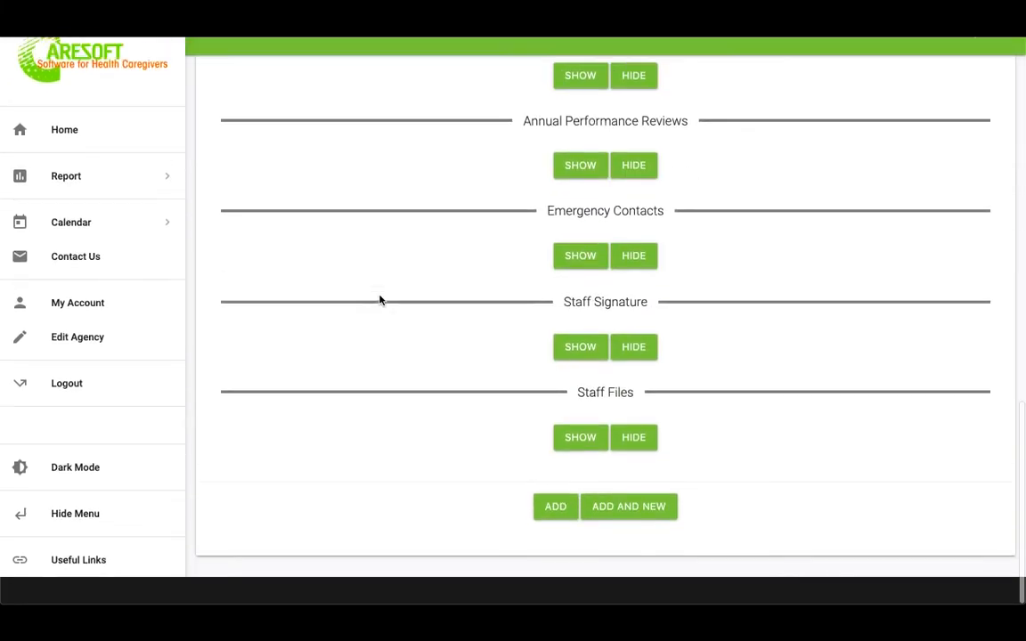
scroll(397, 377, "up", 15)
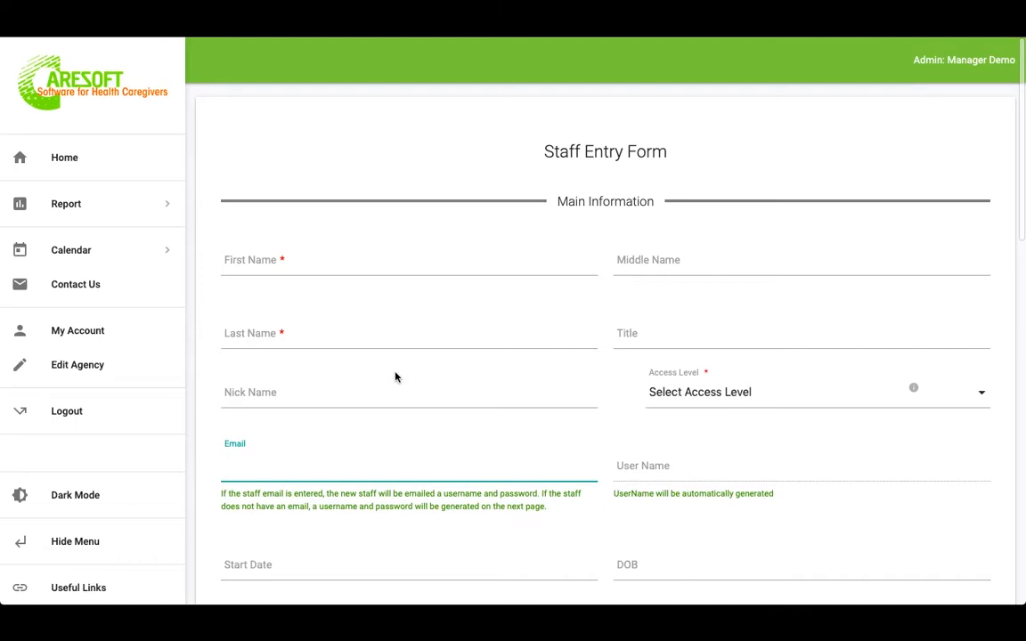
scroll(396, 377, "down", 1)
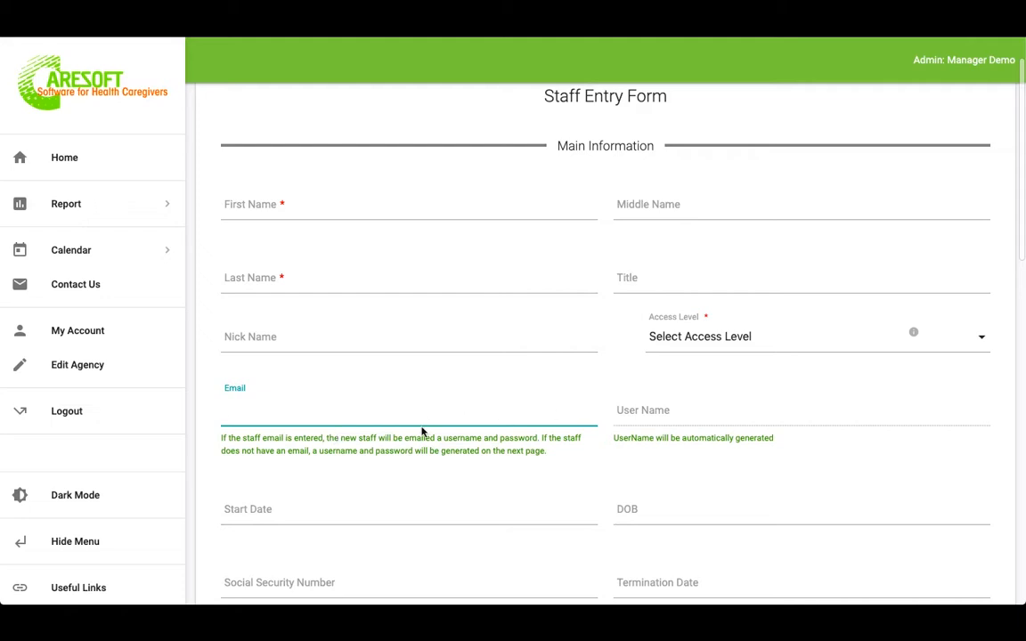
scroll(392, 491, "down", 1)
scroll(395, 494, "down", 8)
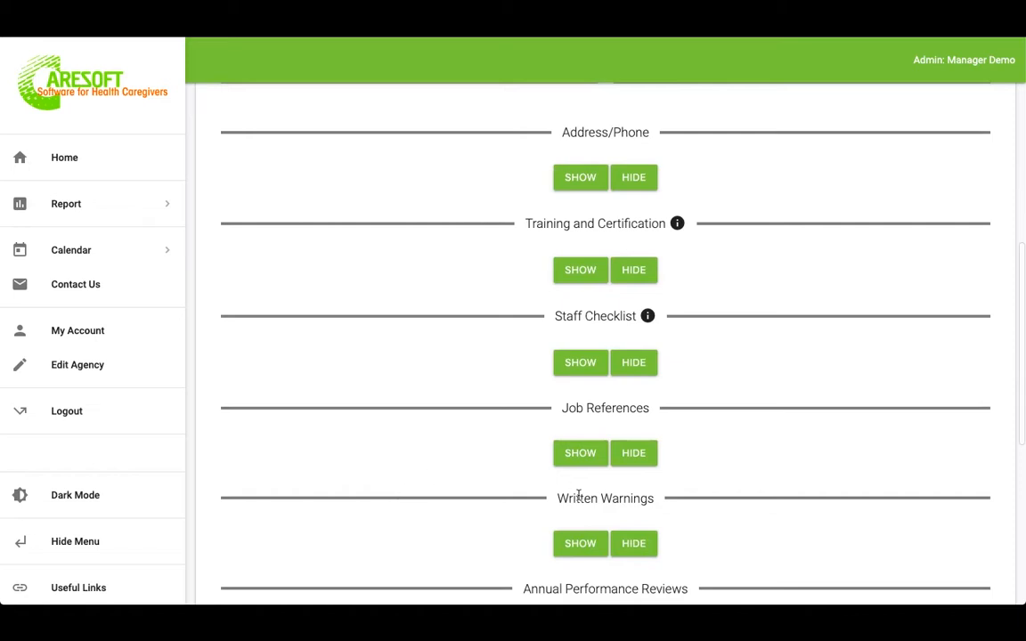
scroll(494, 469, "down", 3)
scroll(495, 471, "up", 5)
scroll(494, 471, "up", 8)
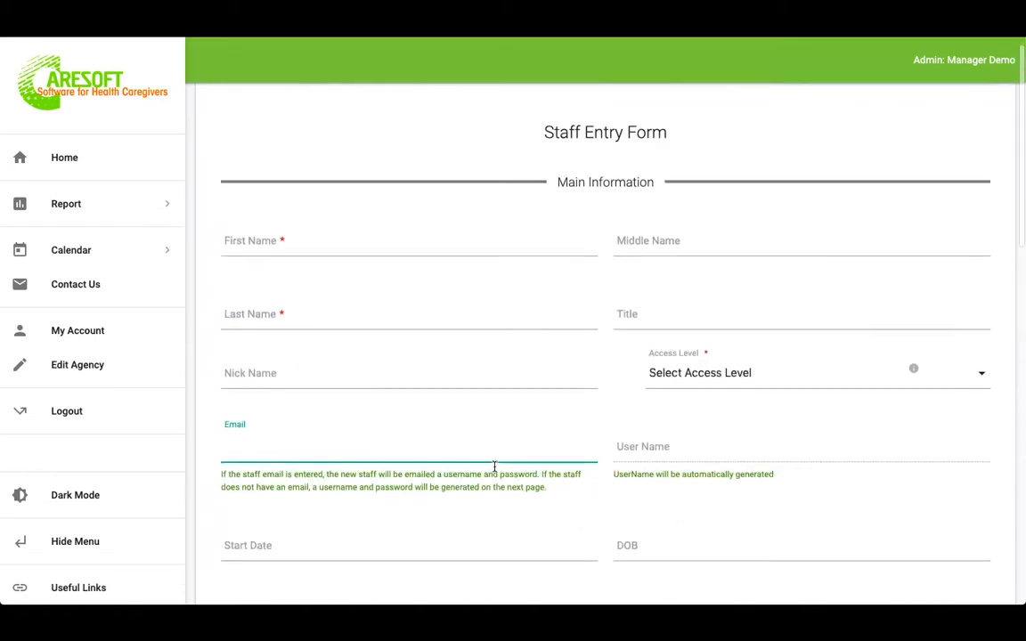
Expand the Address/Phone section of the staff form to show its address and phone fields
scroll(495, 467, "down", 1)
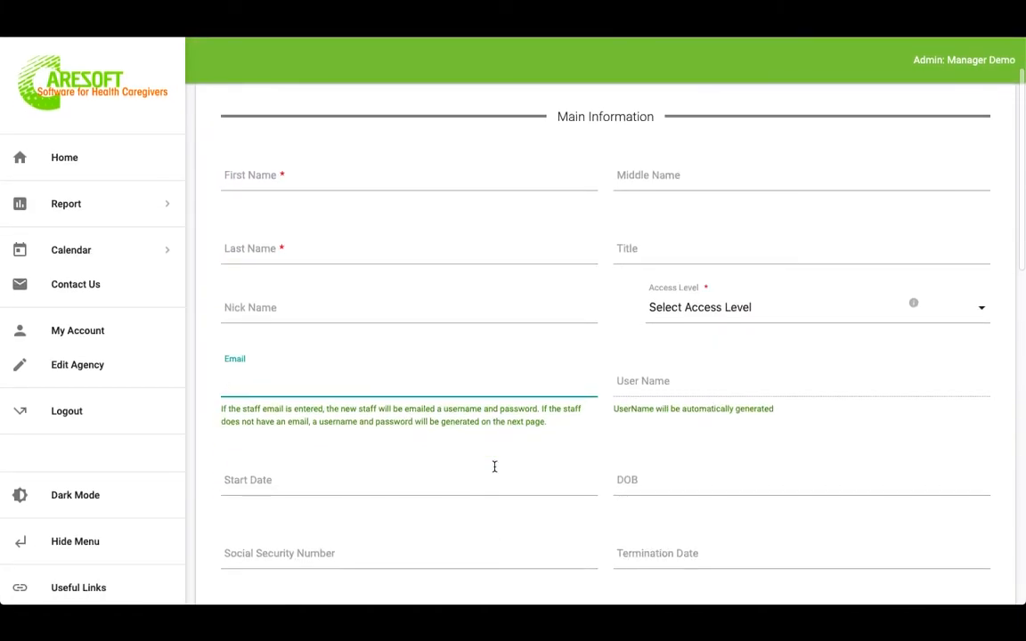
scroll(495, 468, "down", 2)
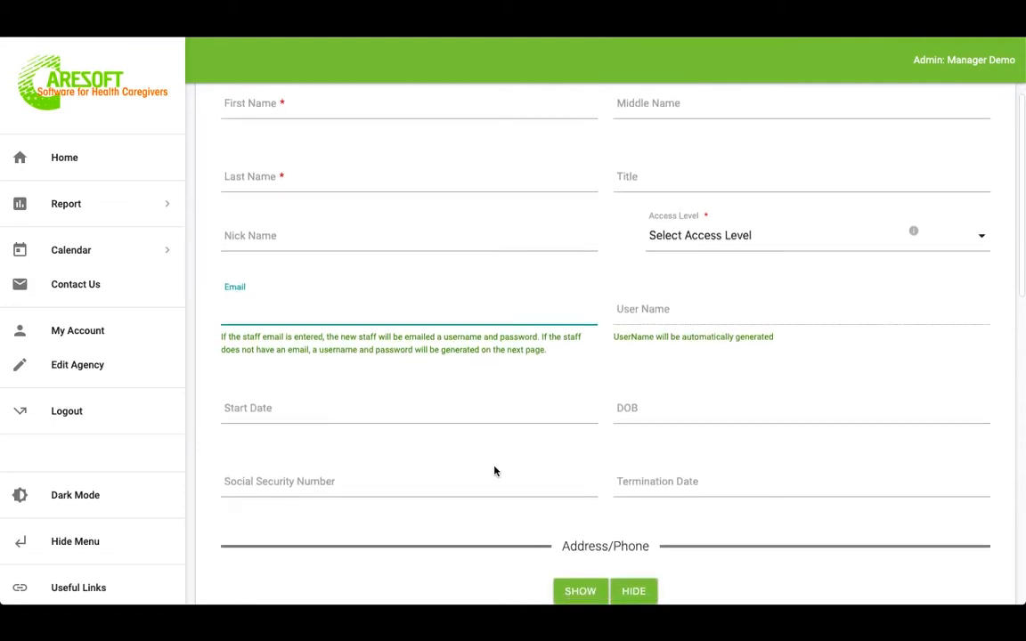
scroll(494, 471, "down", 4)
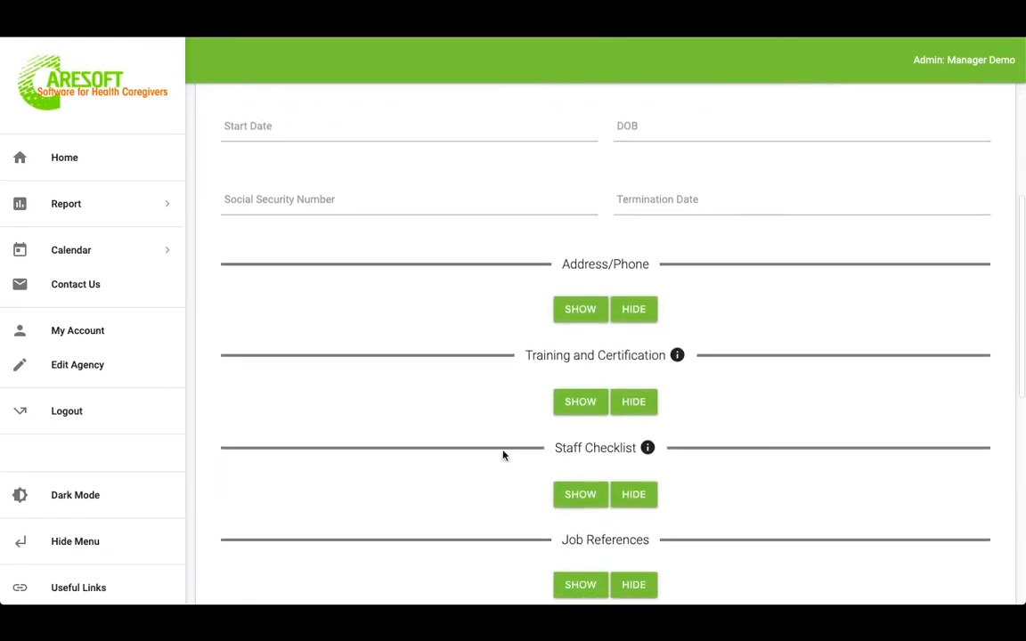
left_click(579, 313)
scroll(416, 400, "down", 1)
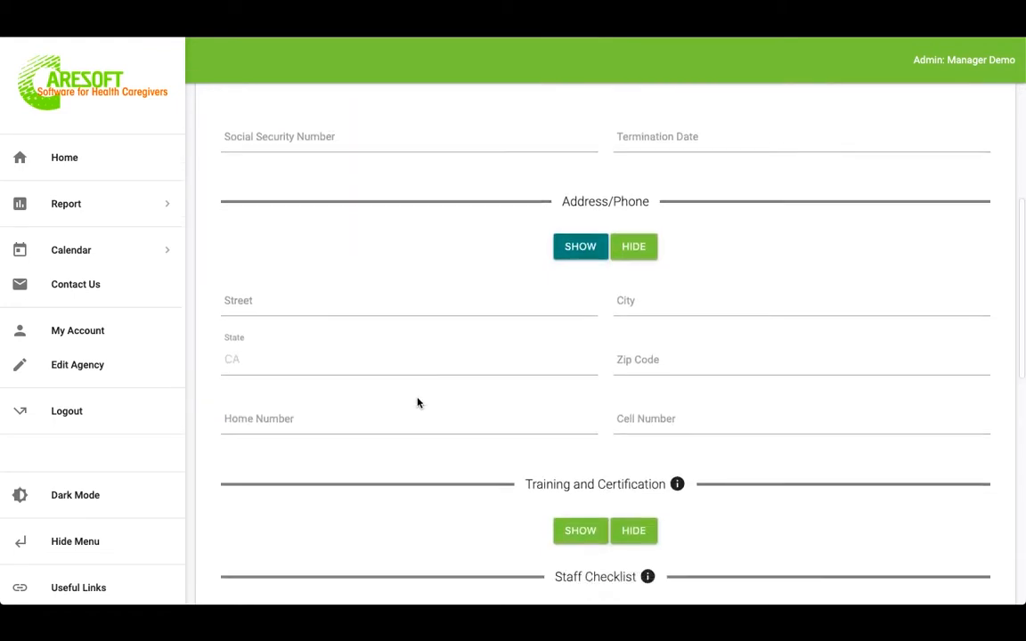
Expand the Training and Certification section and set Training Completed to Yes for Behavior Management
scroll(417, 403, "down", 3)
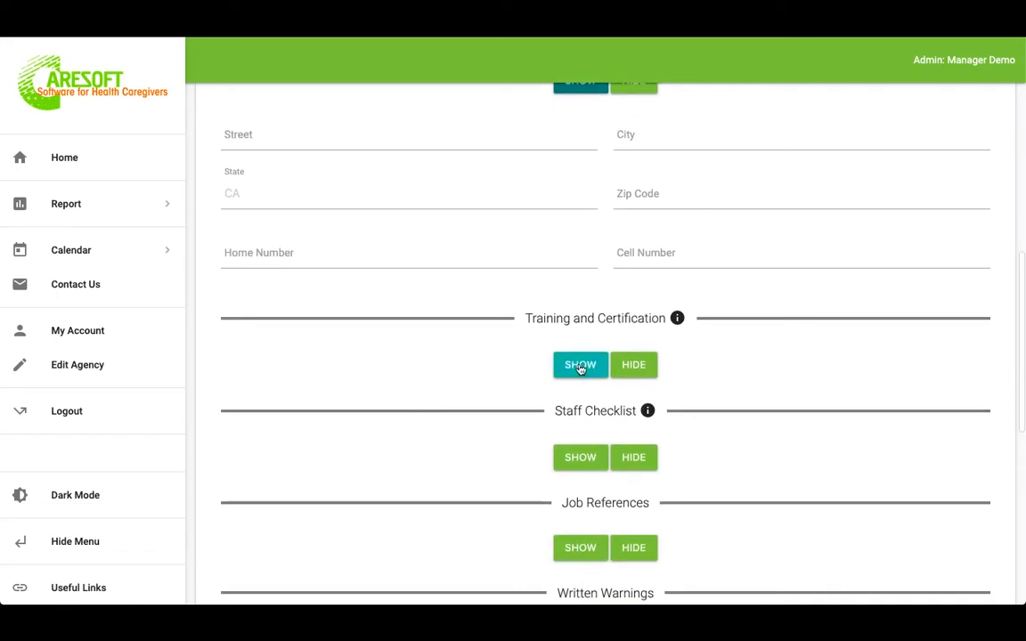
left_click(580, 368)
scroll(580, 367, "down", 3)
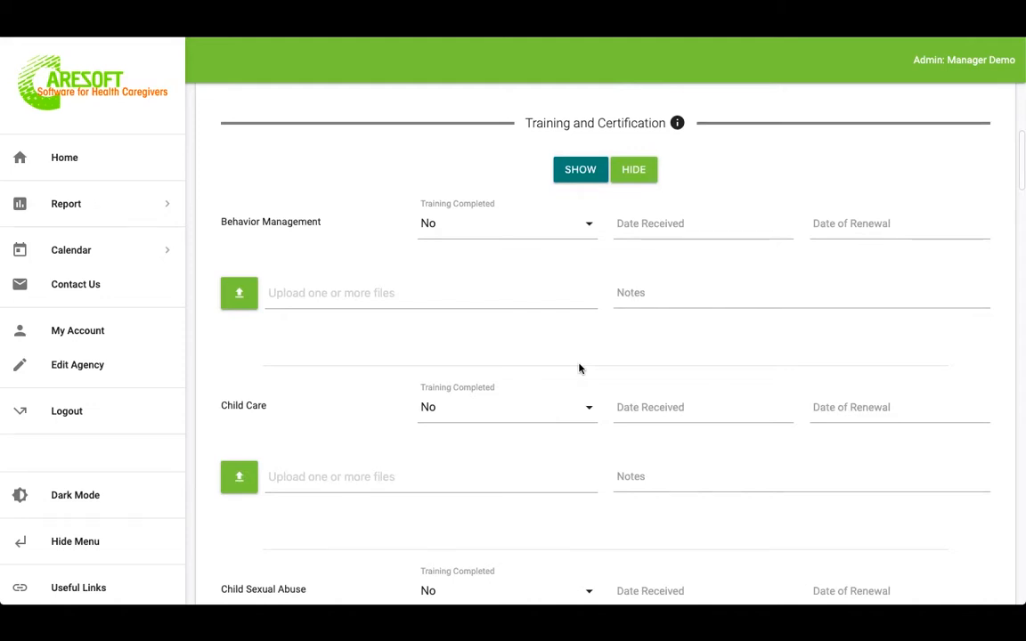
left_click(550, 231)
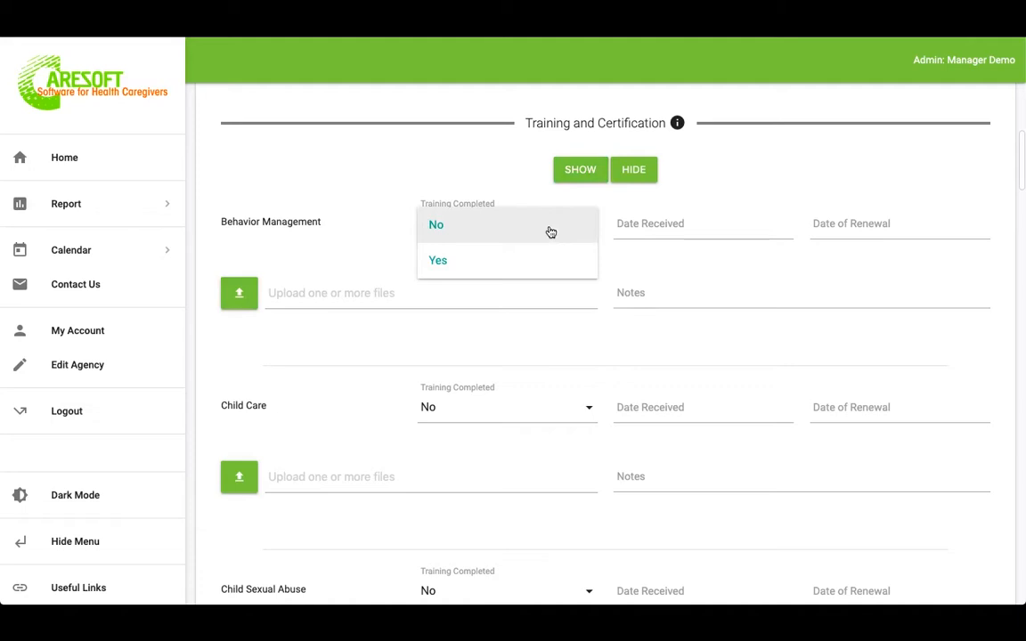
left_click(495, 270)
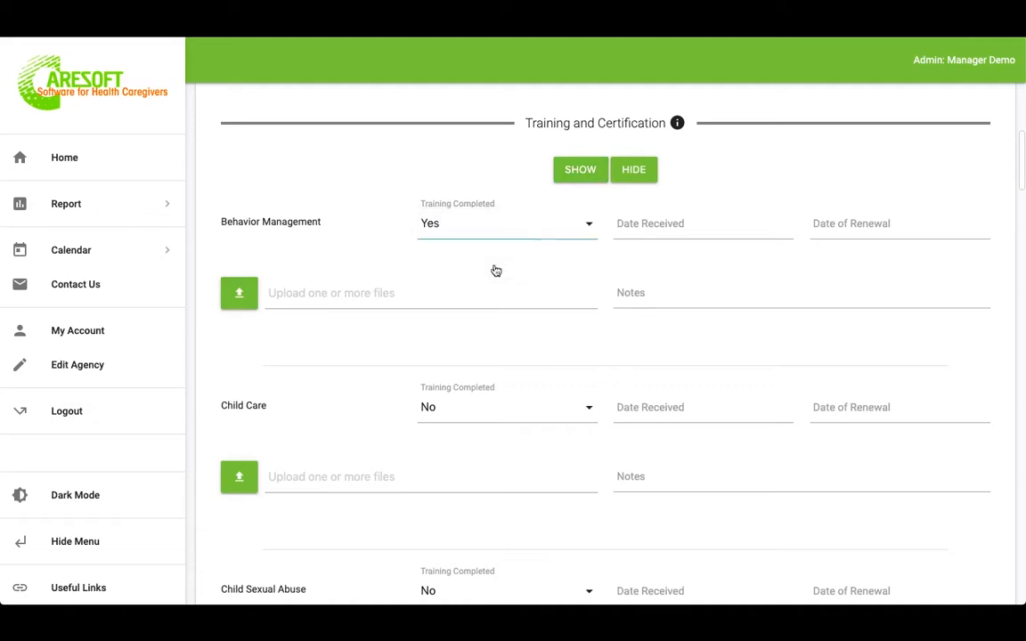
For the Behavior Management training, set Date Received to 10/01/2019 and Date of Renewal to 10/01/2020
left_click(701, 227)
left_click(577, 184)
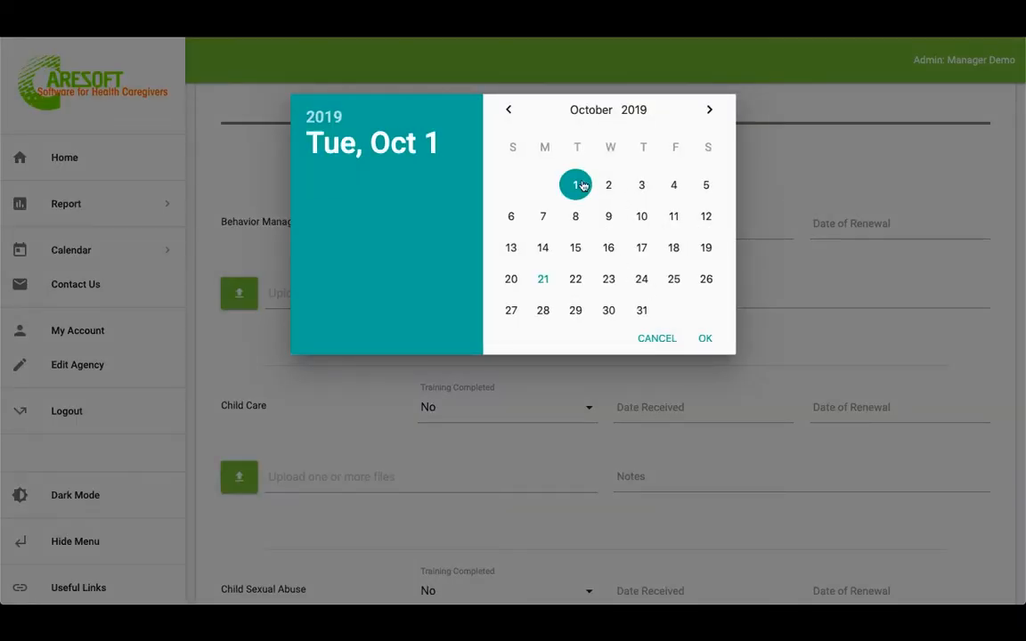
left_click(705, 342)
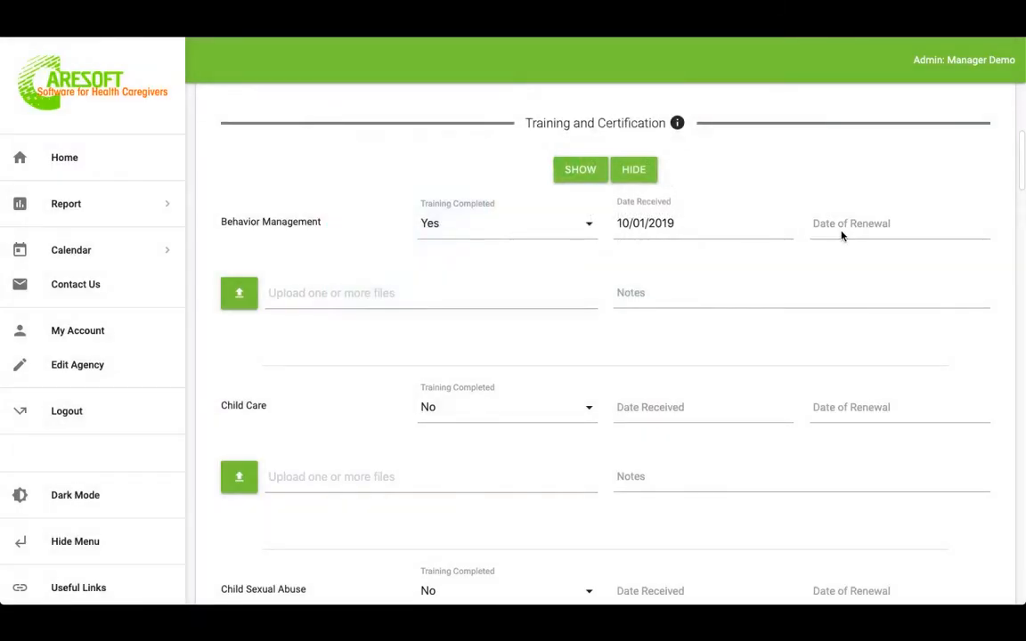
left_click(841, 234)
left_click(637, 108)
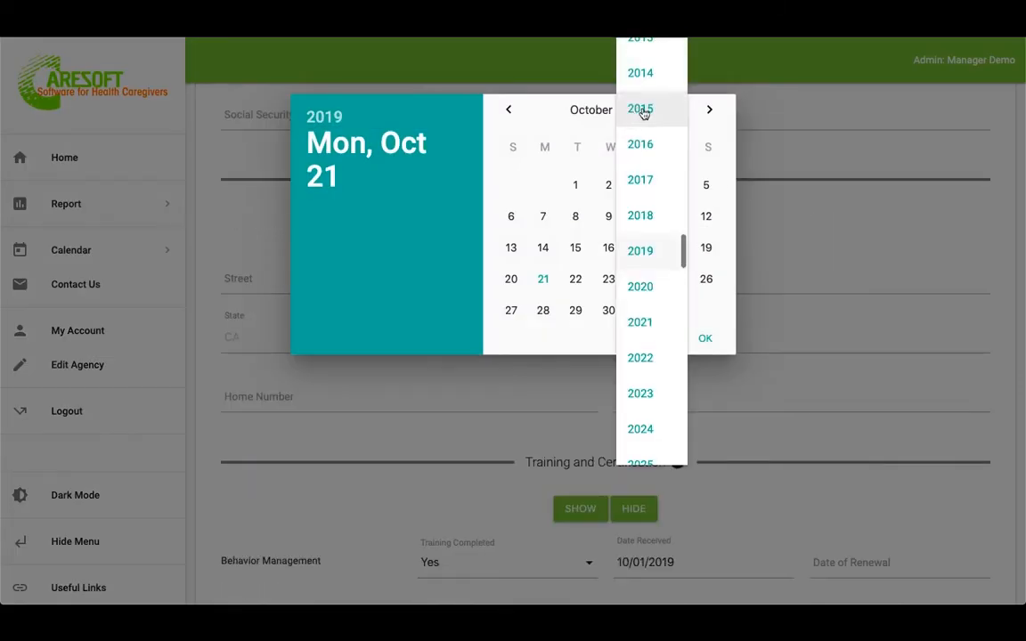
left_click(649, 285)
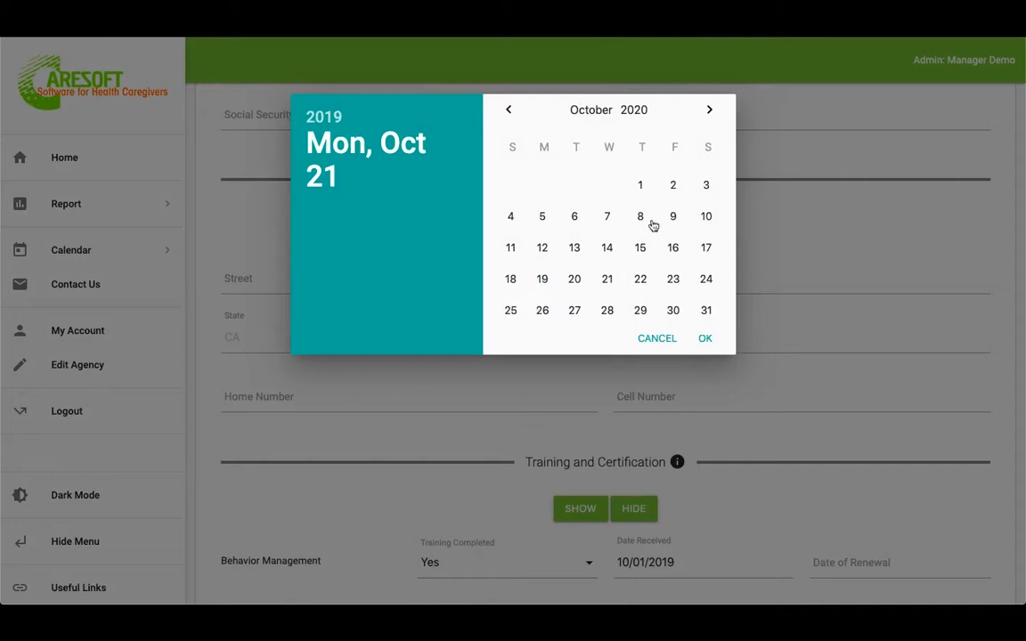
left_click(639, 187)
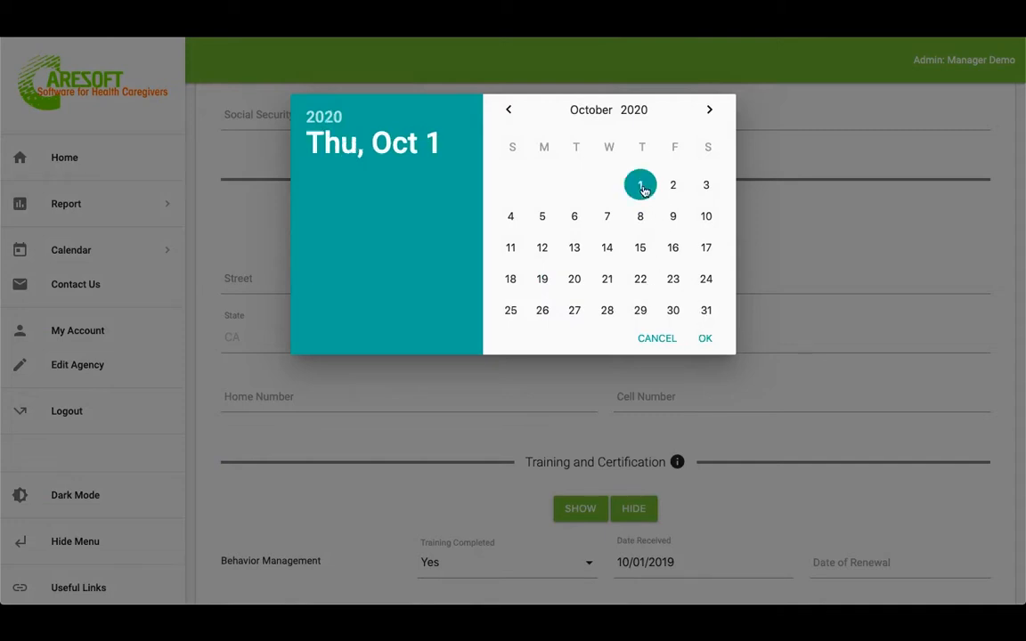
left_click(704, 340)
Examine the remaining training and certification entries, from Child Care through Working Alone Protocol
scroll(808, 350, "down", 5)
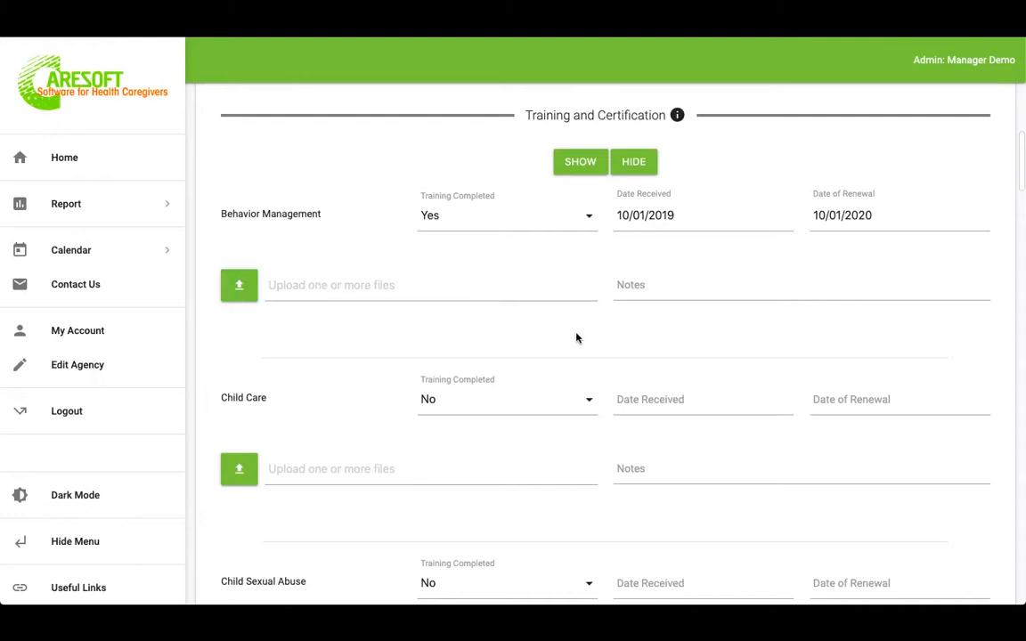
scroll(577, 338, "down", 2)
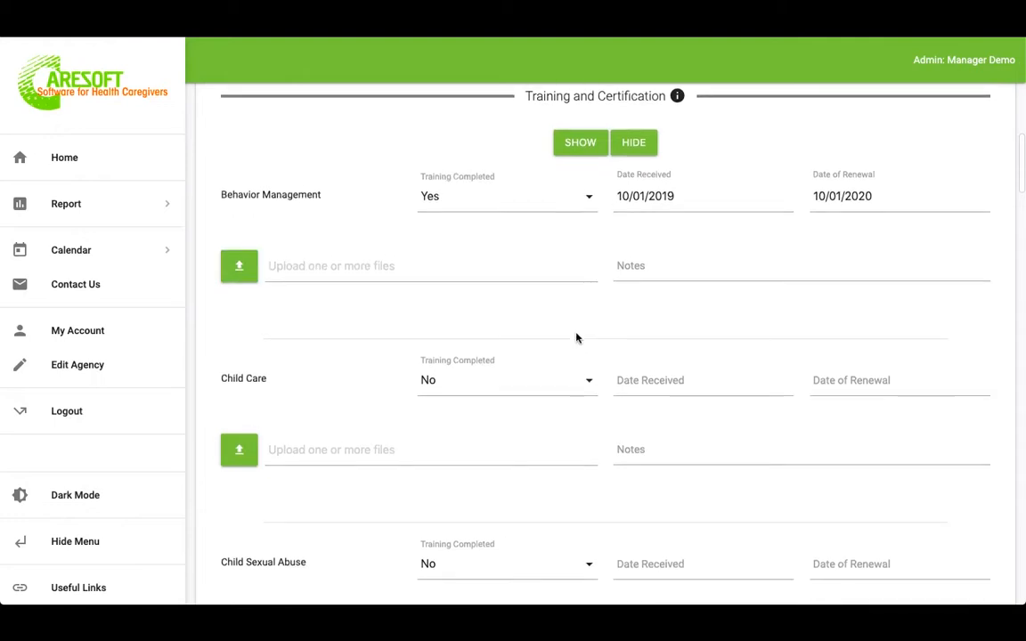
scroll(576, 337, "down", 5)
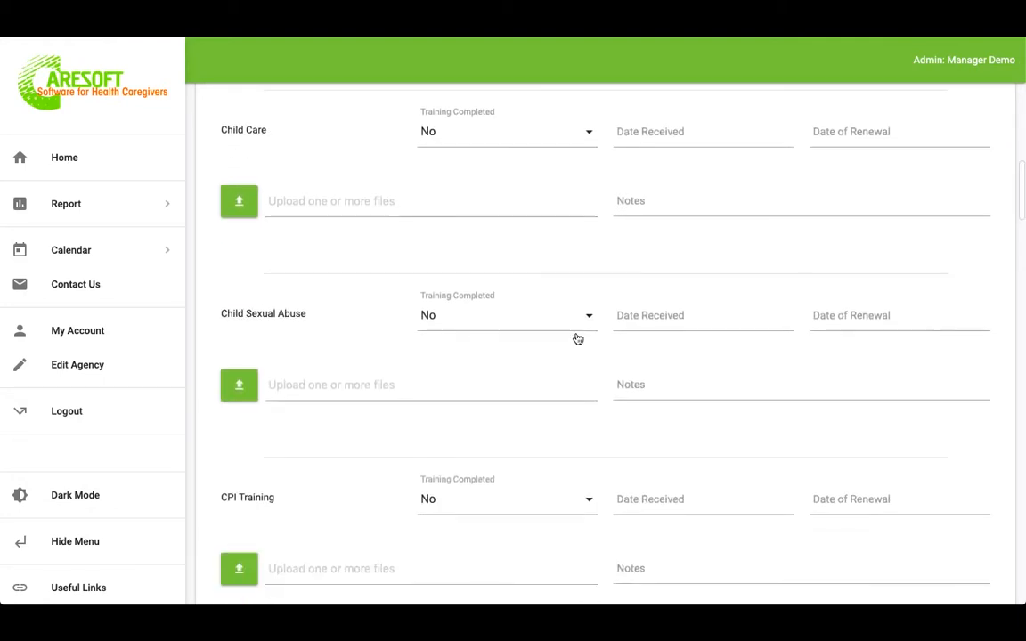
scroll(576, 338, "down", 18)
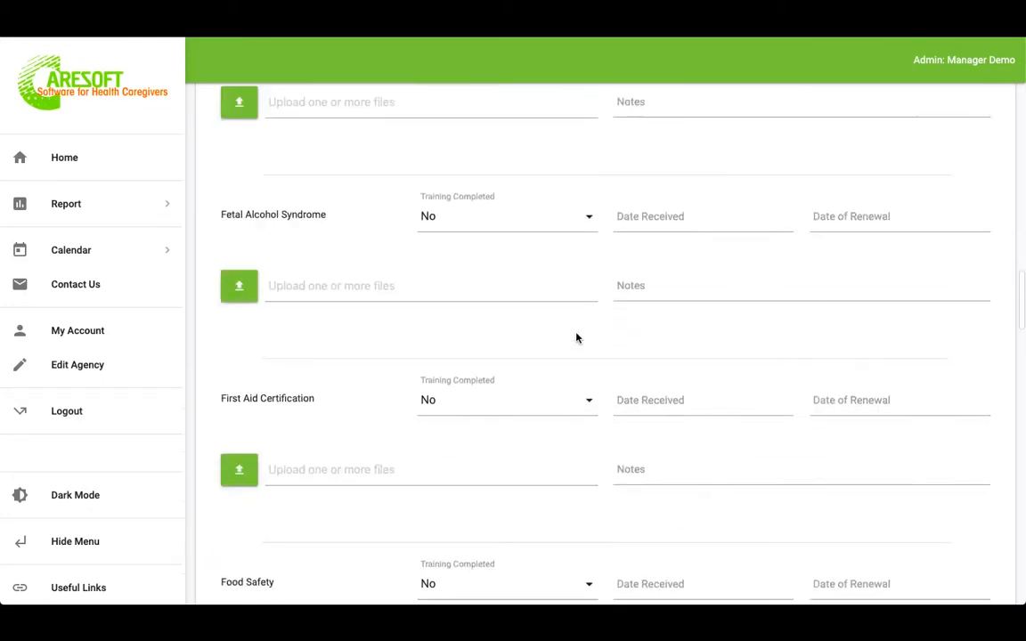
scroll(576, 338, "down", 9)
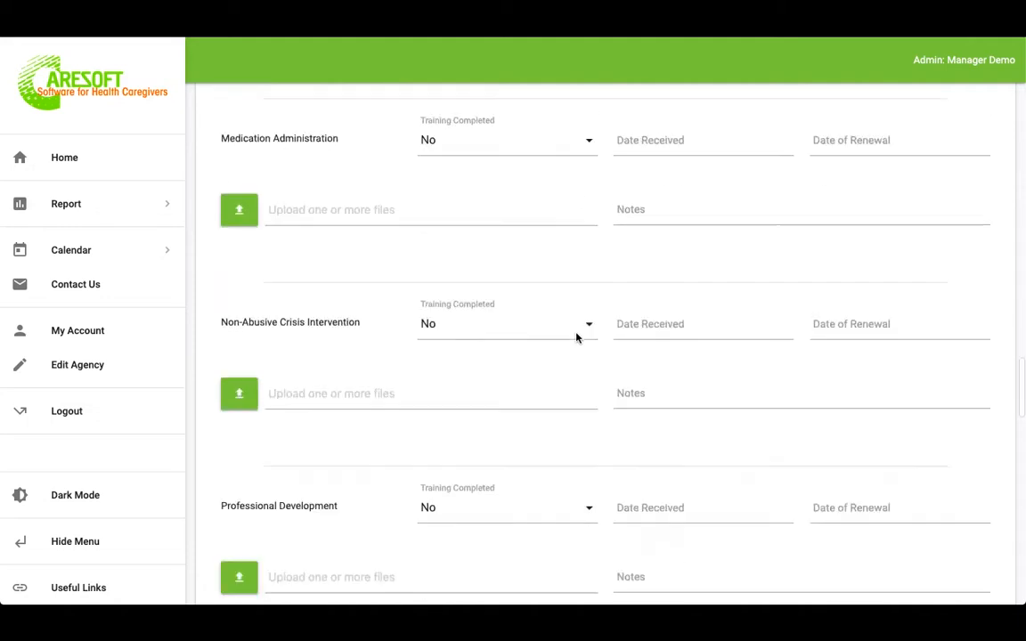
scroll(577, 338, "down", 10)
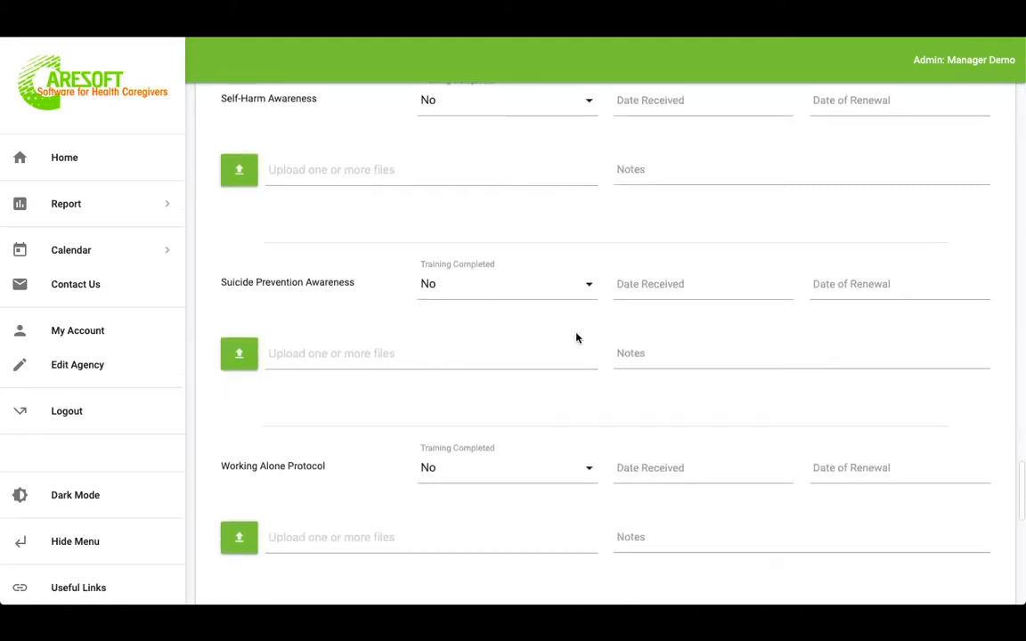
scroll(577, 339, "down", 1)
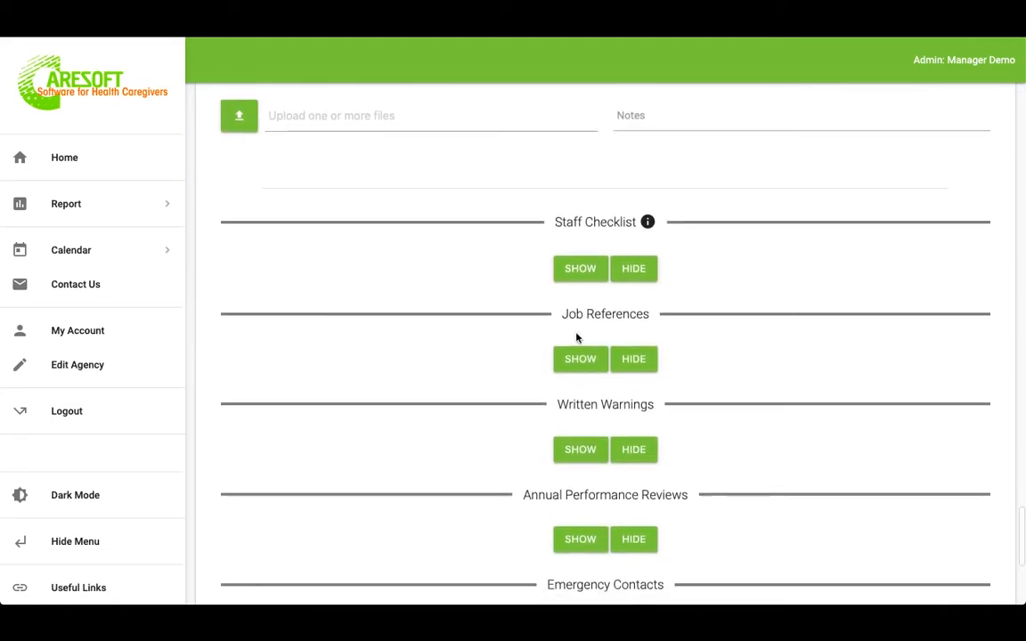
Expand the Staff Checklist section and set Received to Yes for the copy of driver's license
left_click(577, 238)
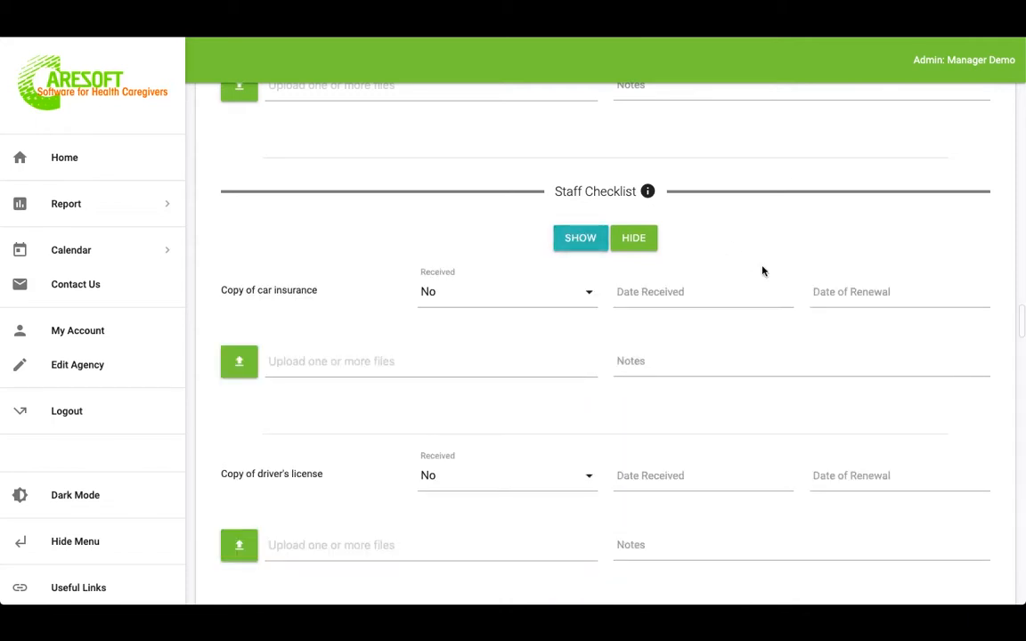
scroll(762, 269, "down", 1)
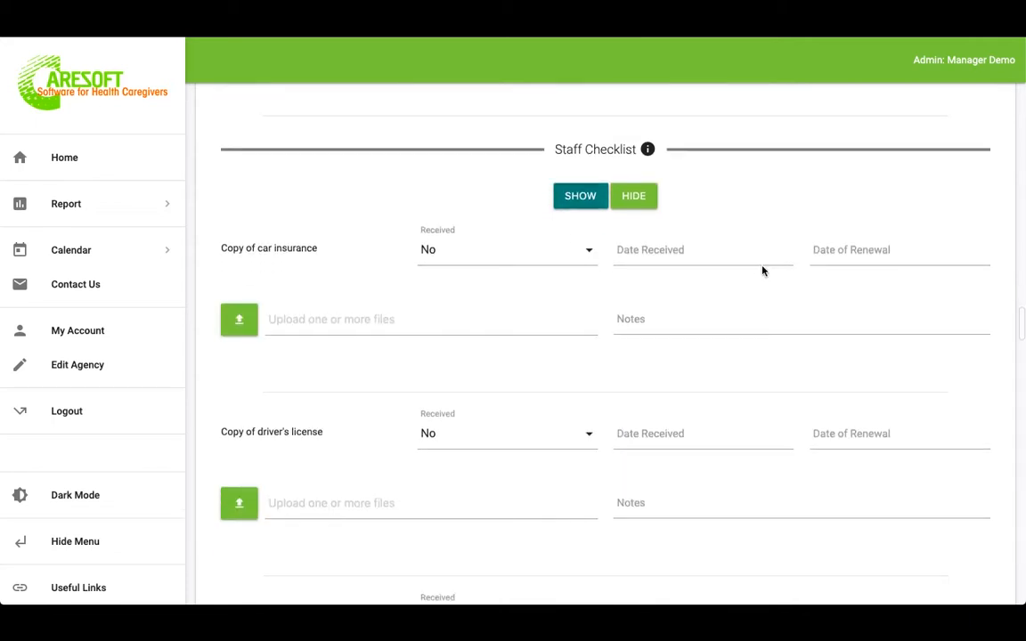
scroll(477, 372, "down", 3)
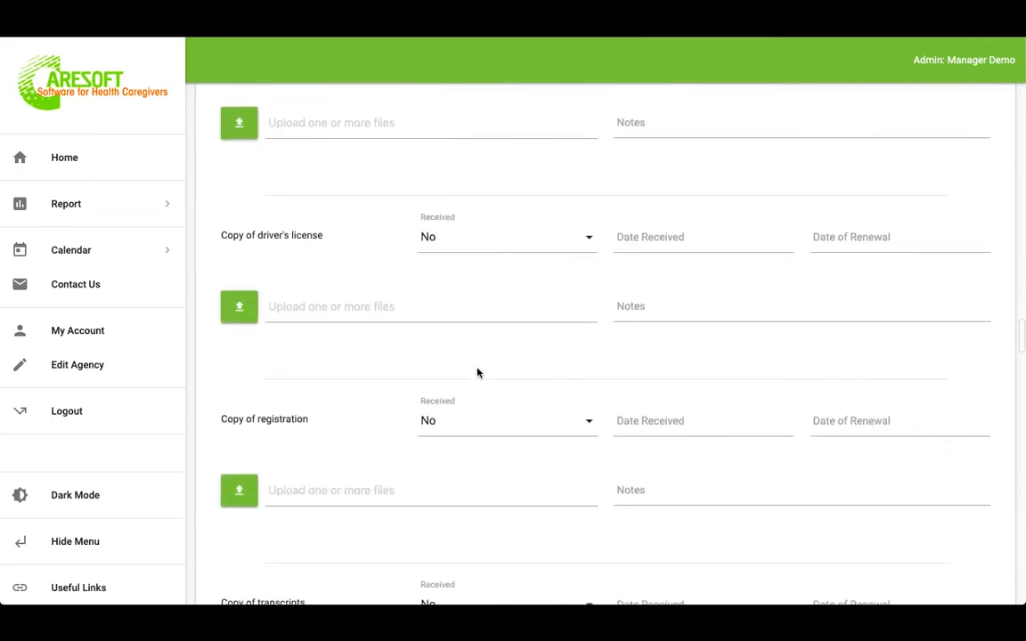
scroll(526, 266, "up", 1)
left_click(520, 278)
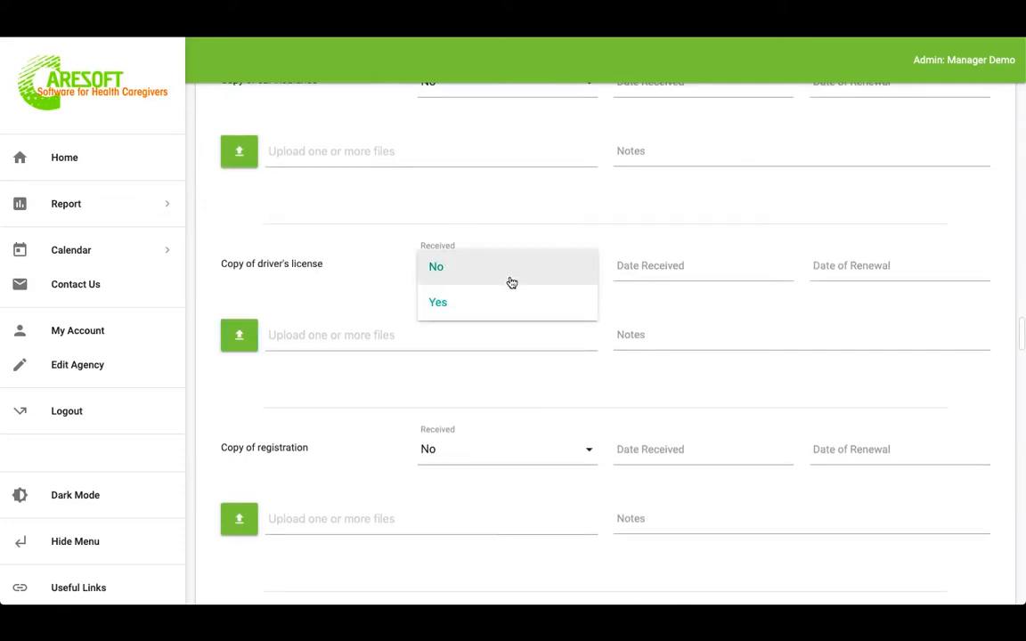
left_click(486, 305)
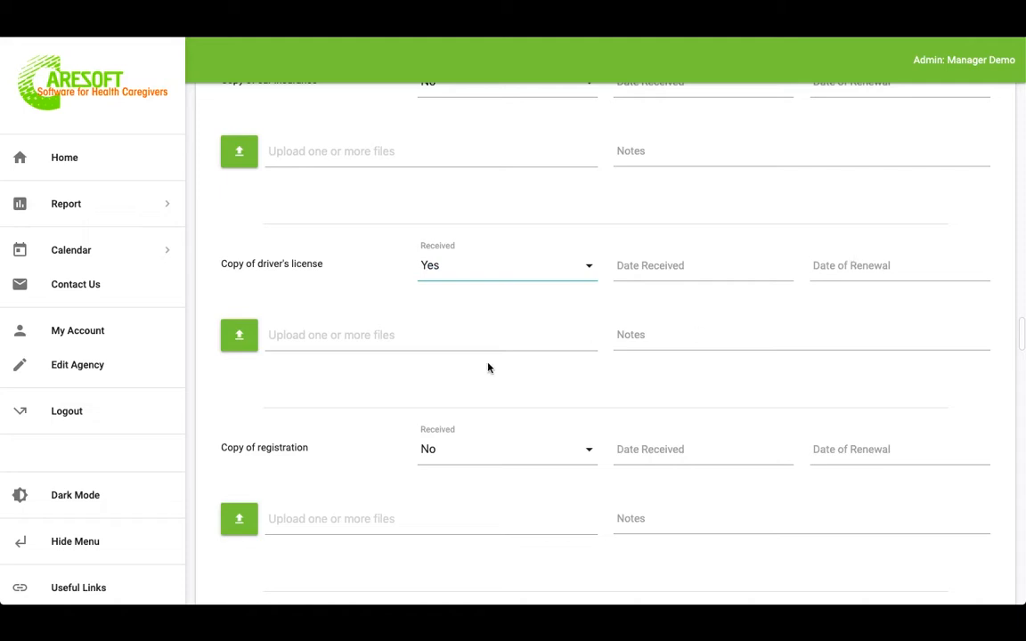
Look through the rest of the staff checklist, then expand Job References and add a blank reference entry
scroll(472, 358, "down", 5)
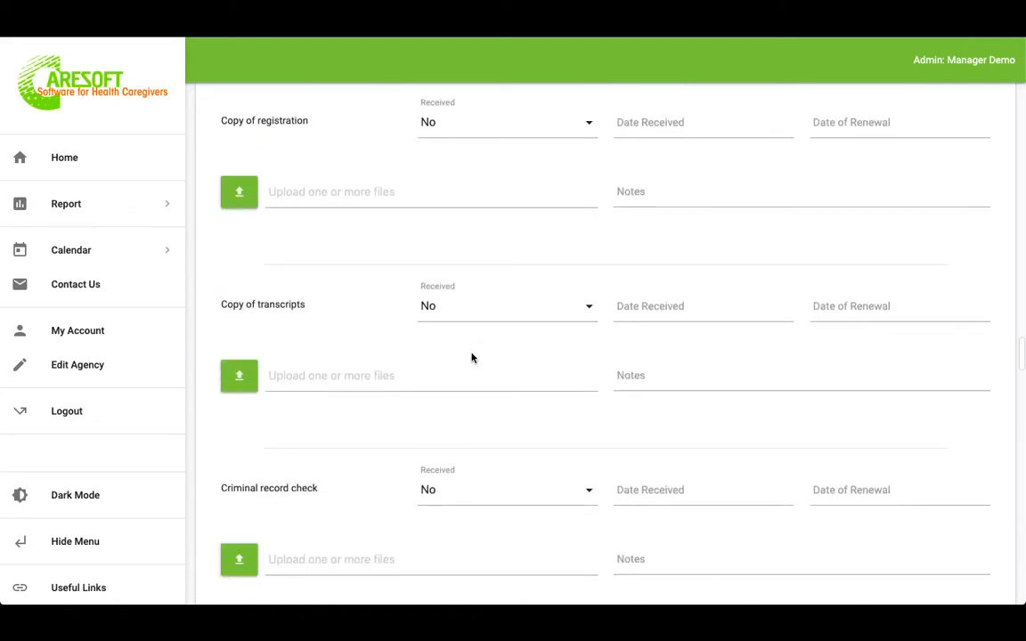
scroll(472, 358, "down", 20)
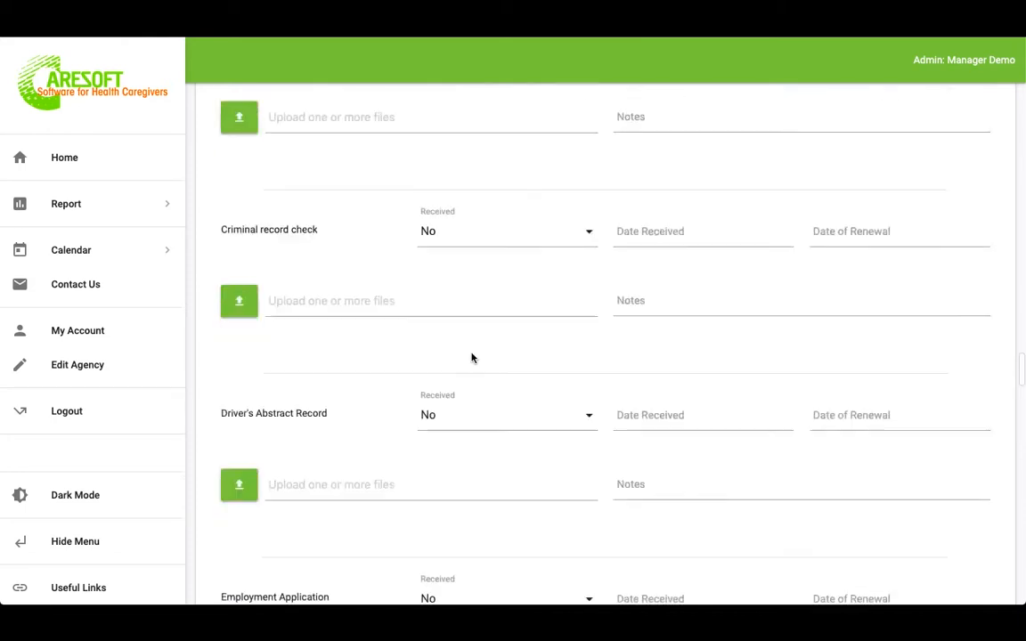
scroll(472, 359, "down", 20)
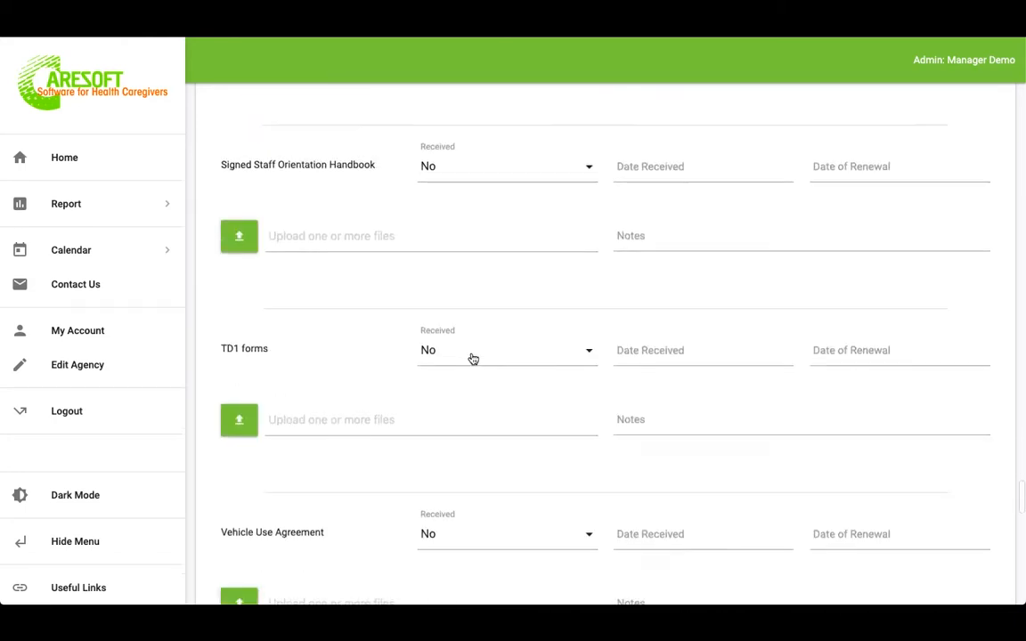
scroll(472, 357, "up", 2)
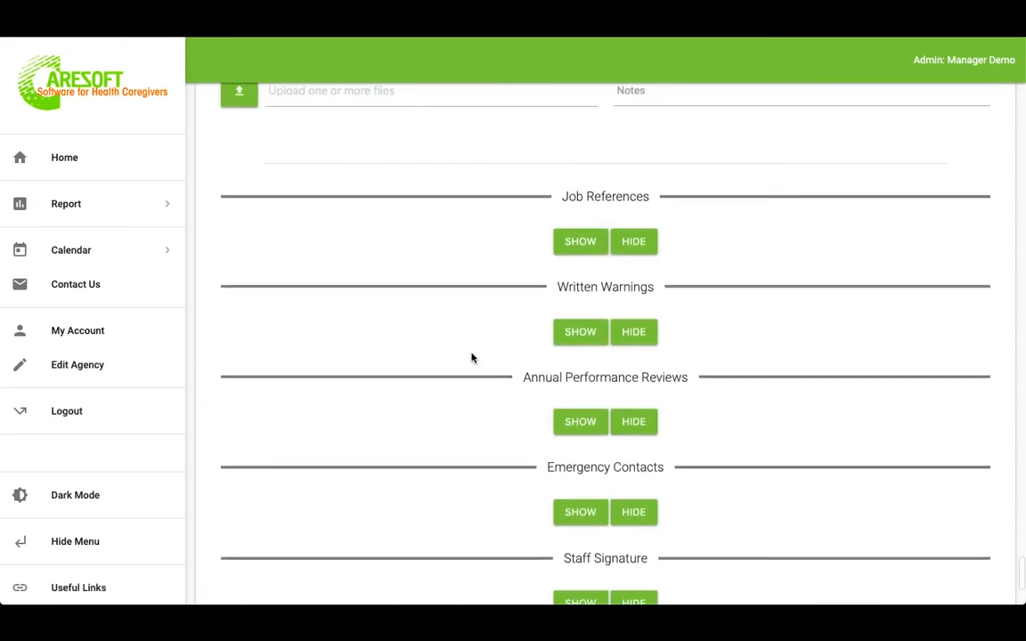
left_click(579, 311)
scroll(578, 311, "down", 2)
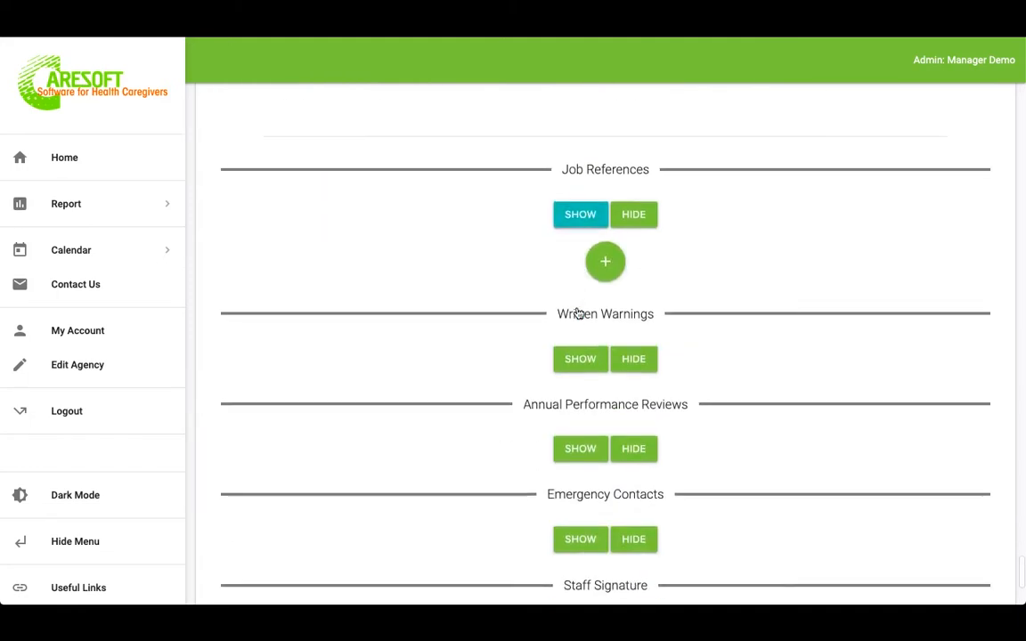
left_click(605, 260)
scroll(604, 258, "down", 2)
scroll(603, 258, "down", 1)
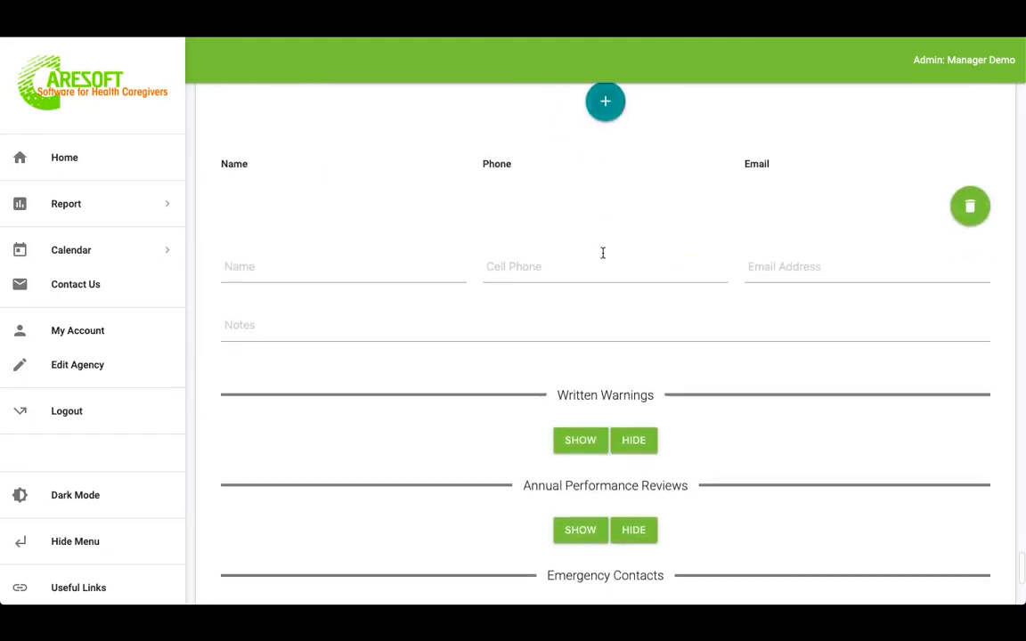
Expand the Written Warnings section, add two blank warning entries and delete both of them
left_click(586, 451)
scroll(587, 452, "down", 2)
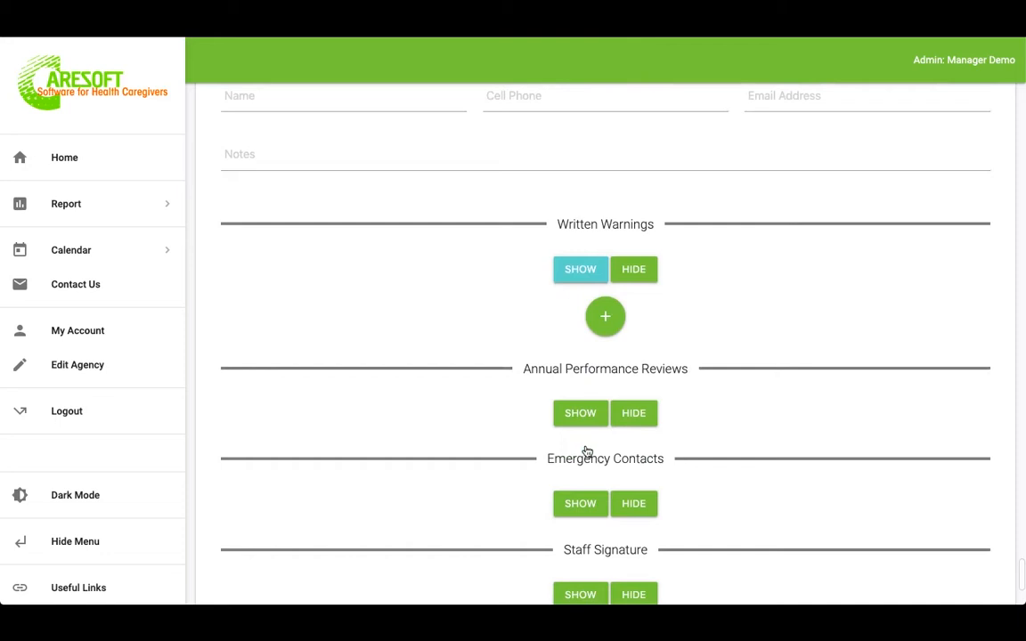
left_click(606, 319)
scroll(607, 321, "down", 2)
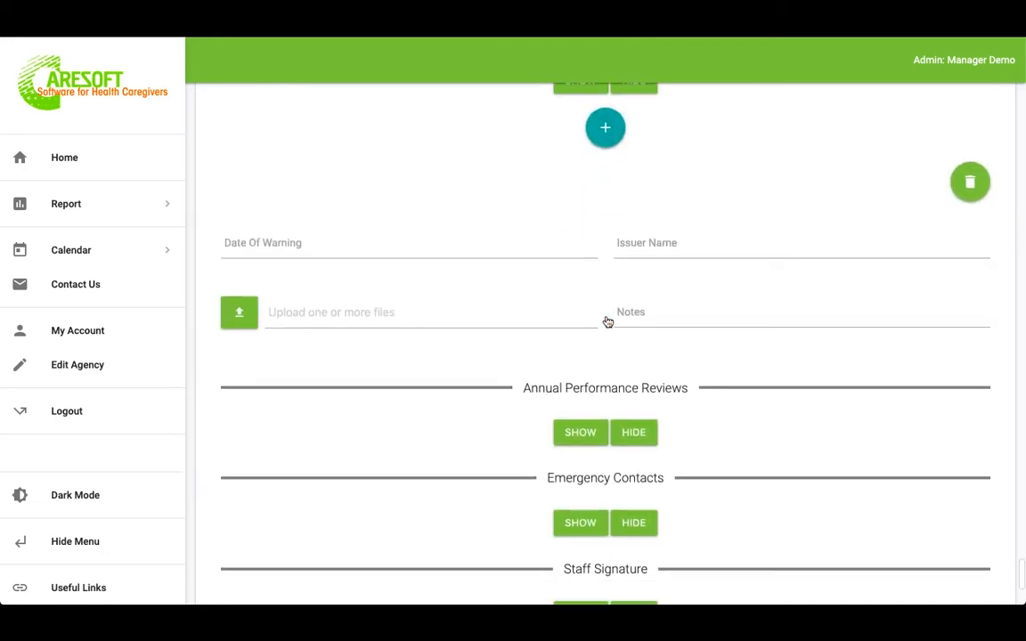
left_click(606, 130)
left_click(964, 181)
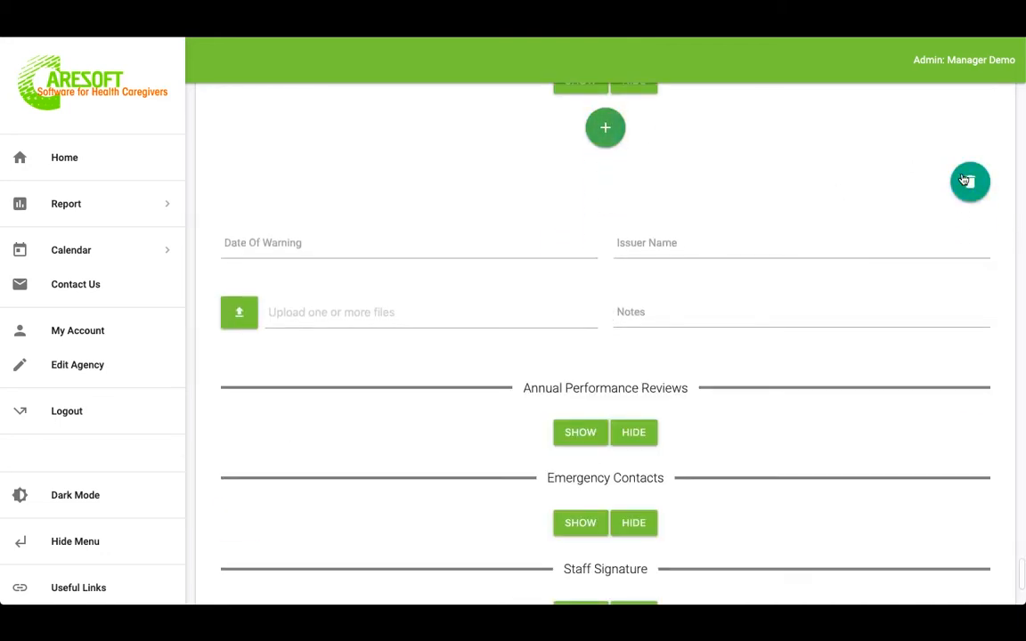
left_click(967, 181)
Expand the Annual Performance Reviews section, add two blank review entries and remove both
left_click(579, 233)
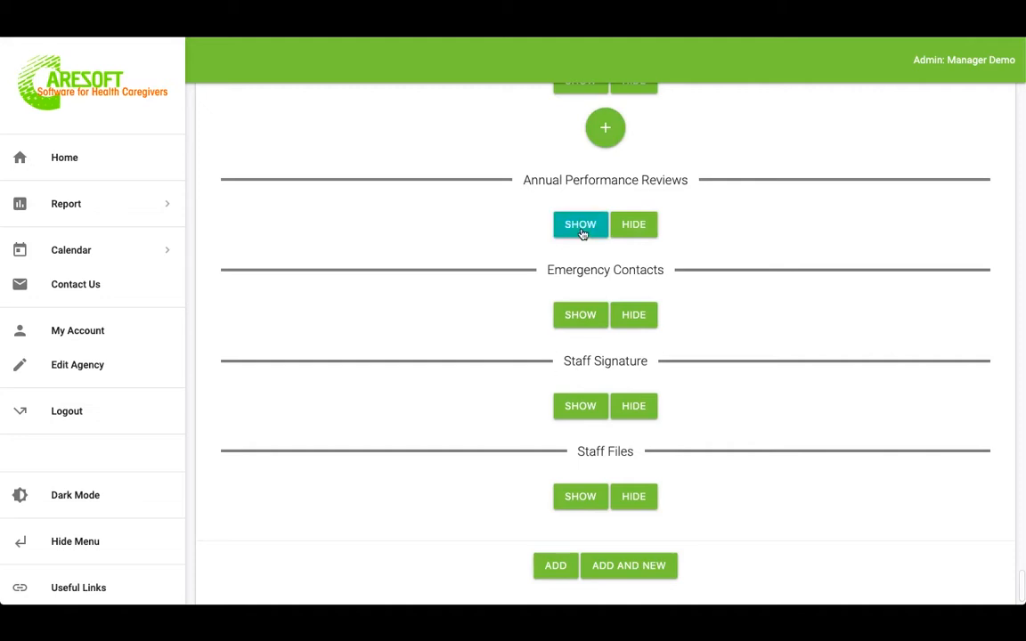
scroll(593, 213, "down", 1)
left_click(607, 197)
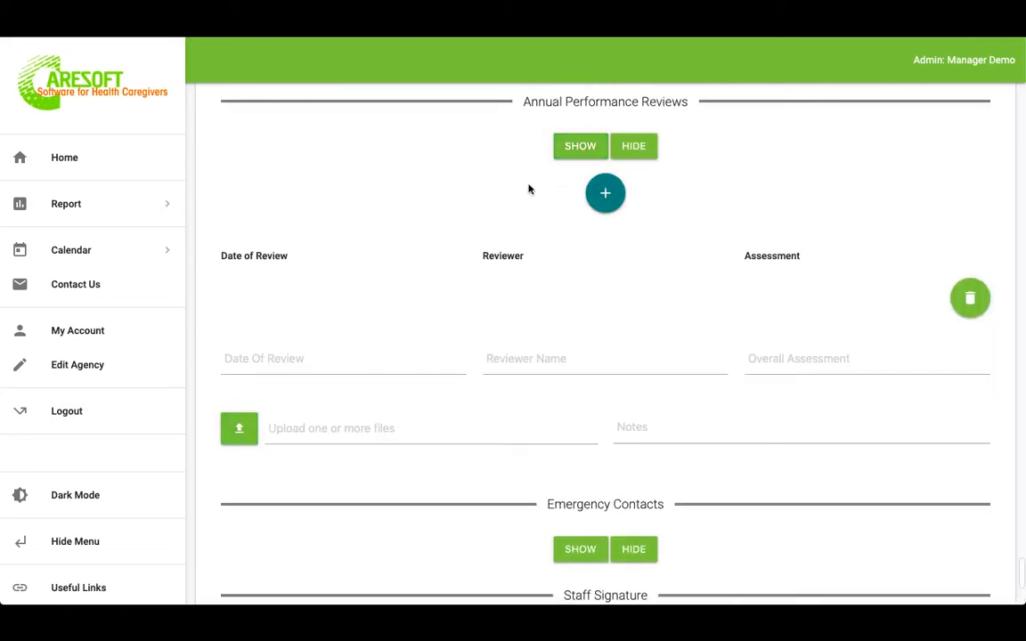
left_click(615, 200)
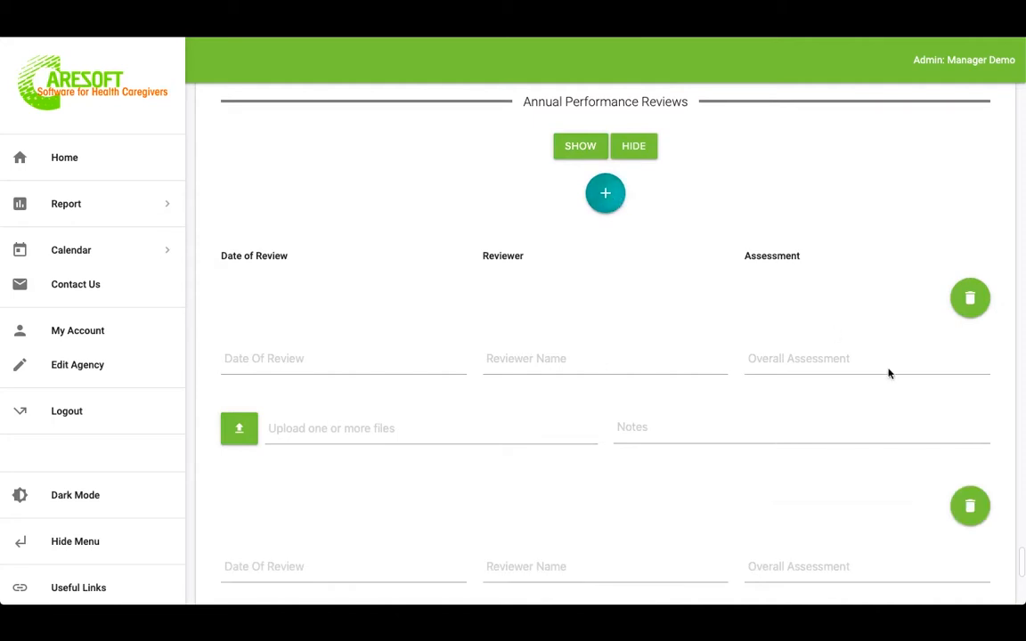
left_click(970, 297)
left_click(969, 298)
scroll(681, 392, "down", 2)
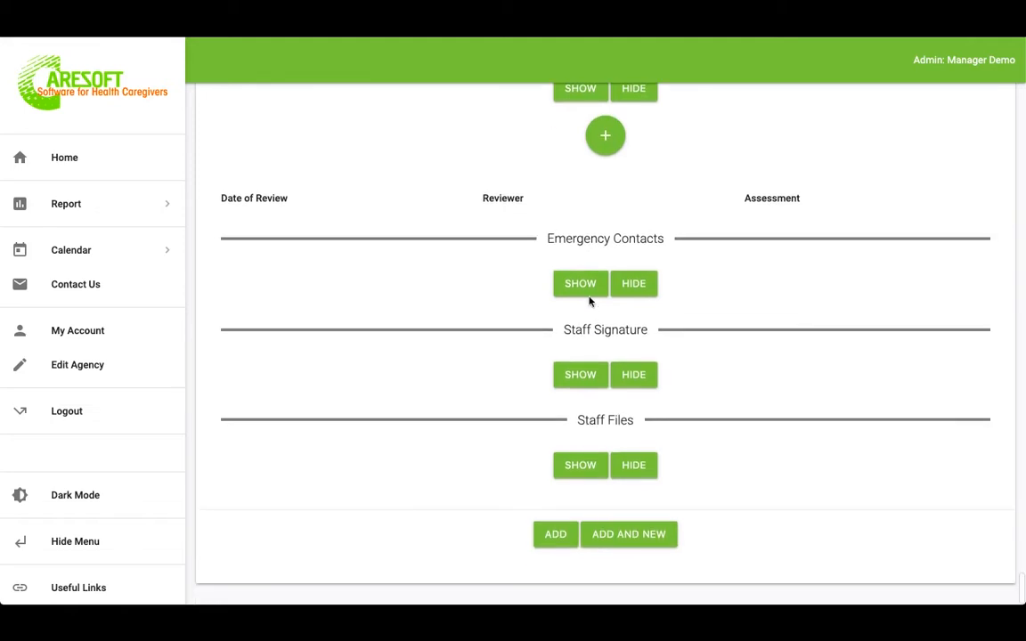
Expand the Emergency Contacts section, add a blank contact entry and try to delete it
left_click(574, 284)
scroll(575, 285, "down", 2)
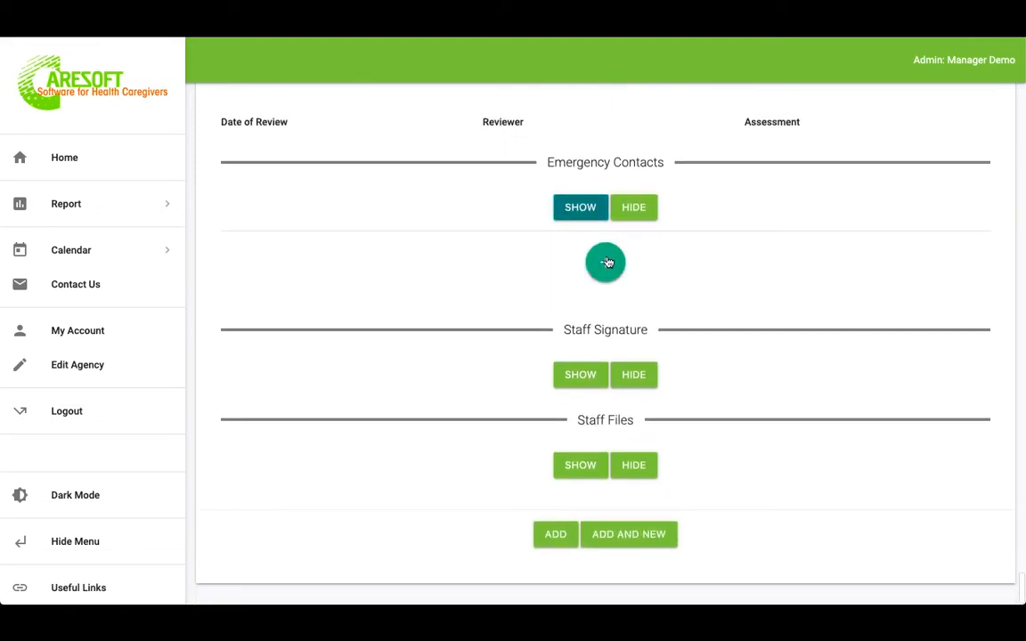
left_click(604, 263)
scroll(605, 262, "down", 2)
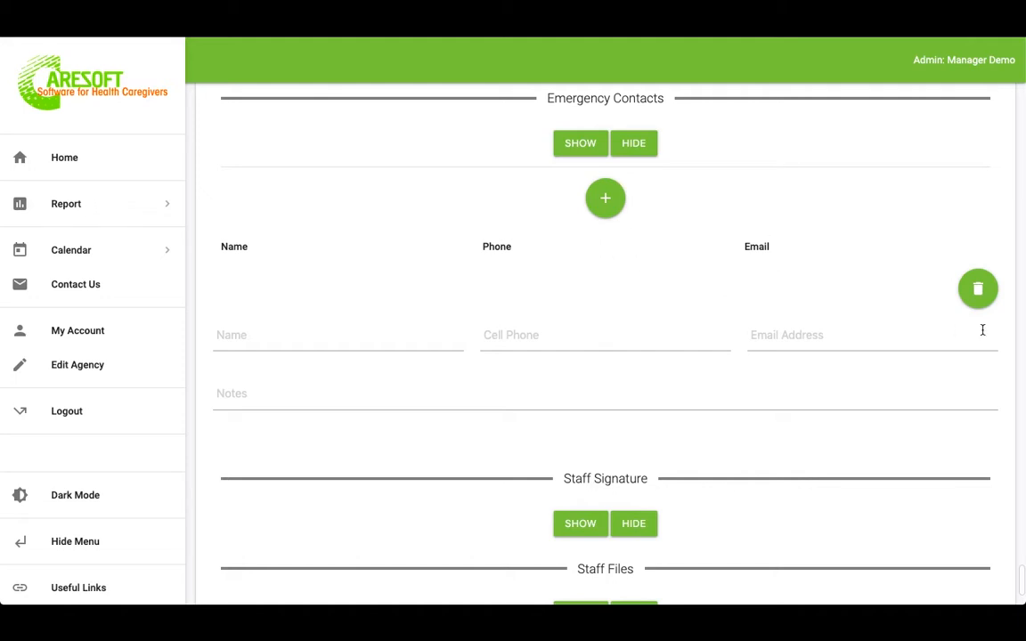
left_click(977, 289)
scroll(761, 397, "down", 2)
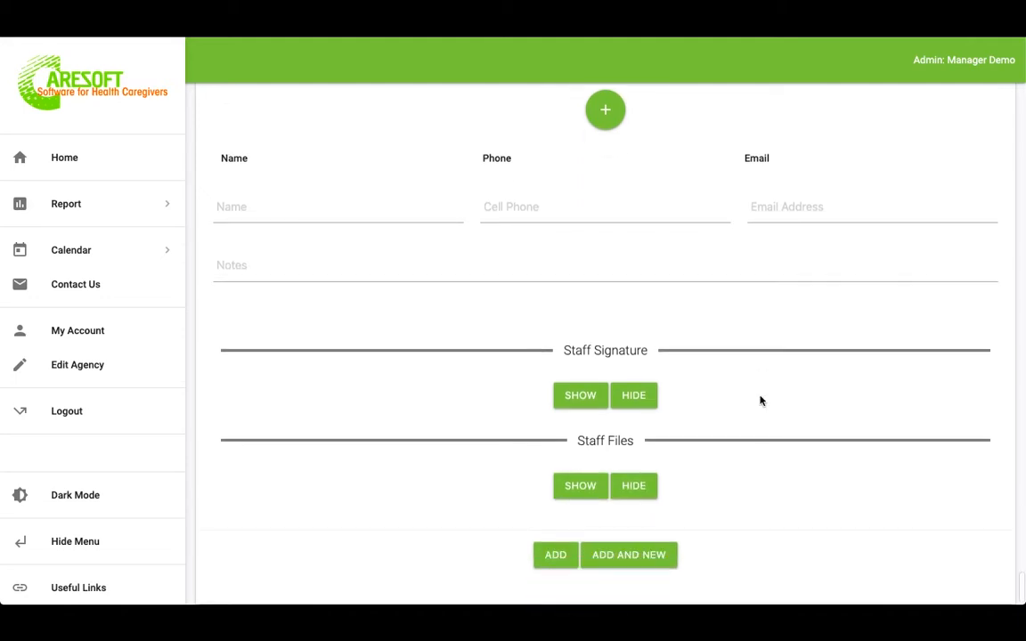
Expand the Staff Signature section and start the signature file upload
left_click(582, 385)
scroll(583, 389, "down", 2)
scroll(583, 389, "down", 1)
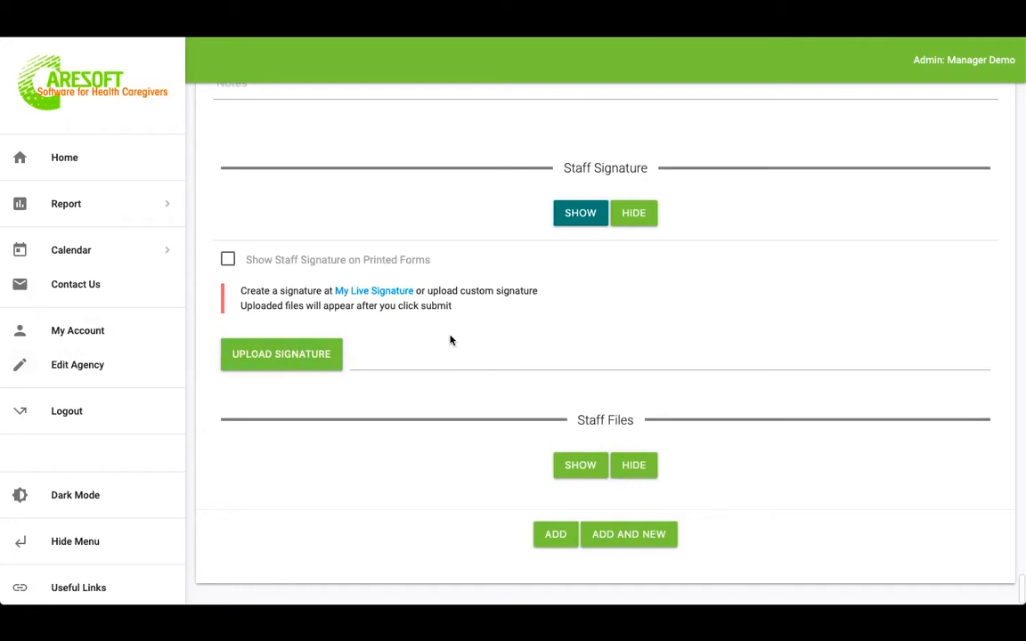
left_click(322, 345)
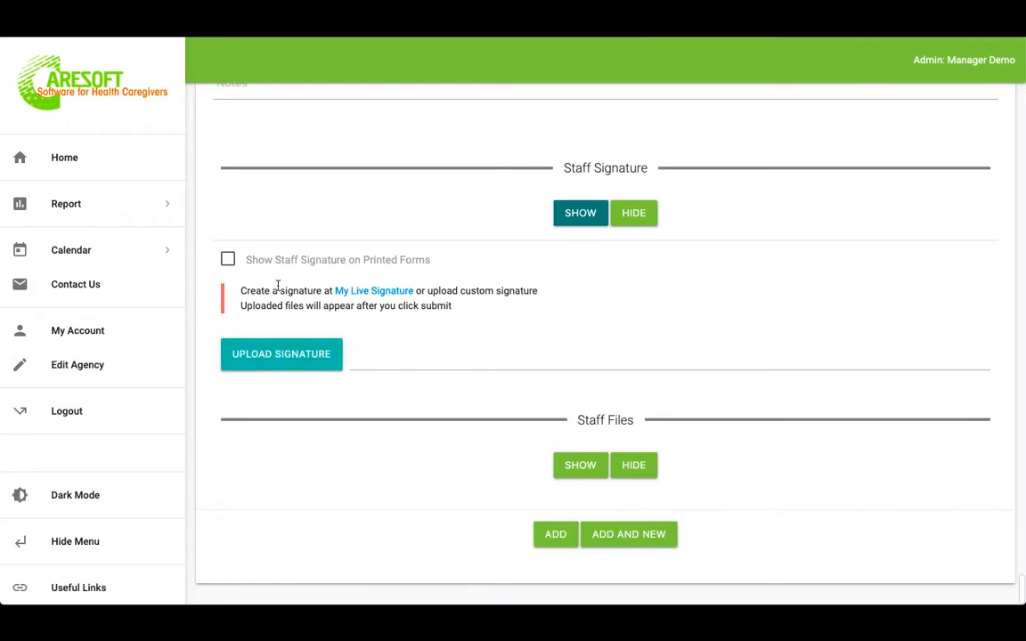
Check the option to show the staff signature on printed forms, then expand the Staff Files section and view its upload and submission options
left_click(228, 260)
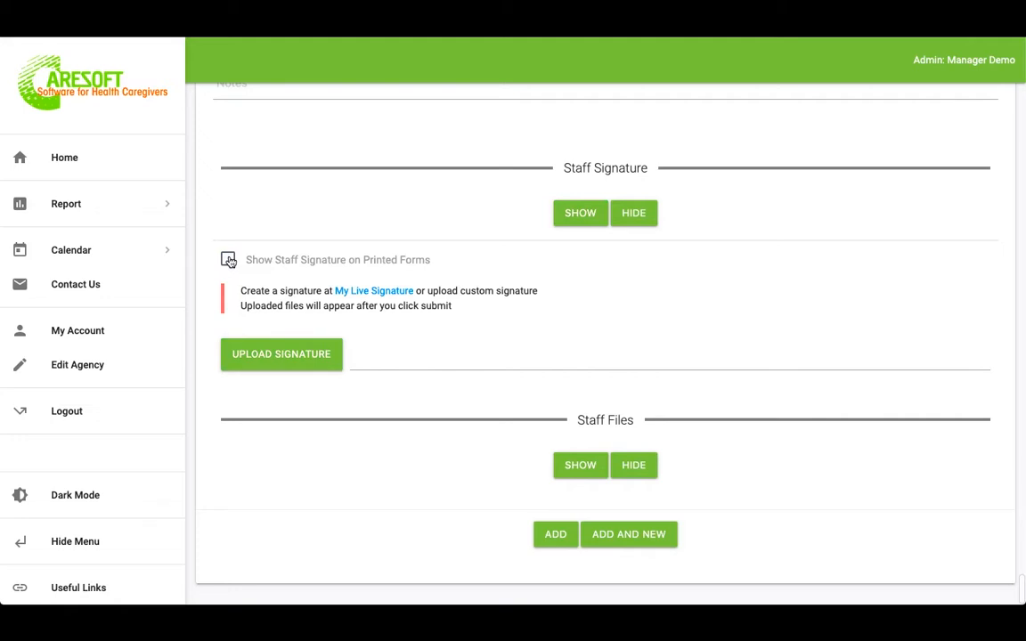
left_click(584, 475)
scroll(583, 477, "down", 2)
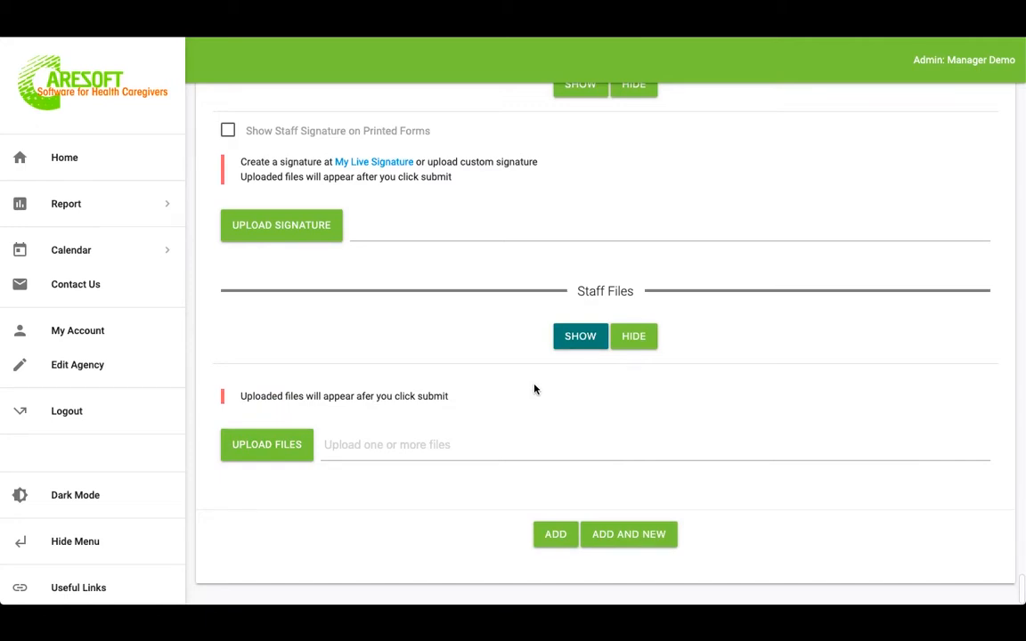
left_click(543, 533)
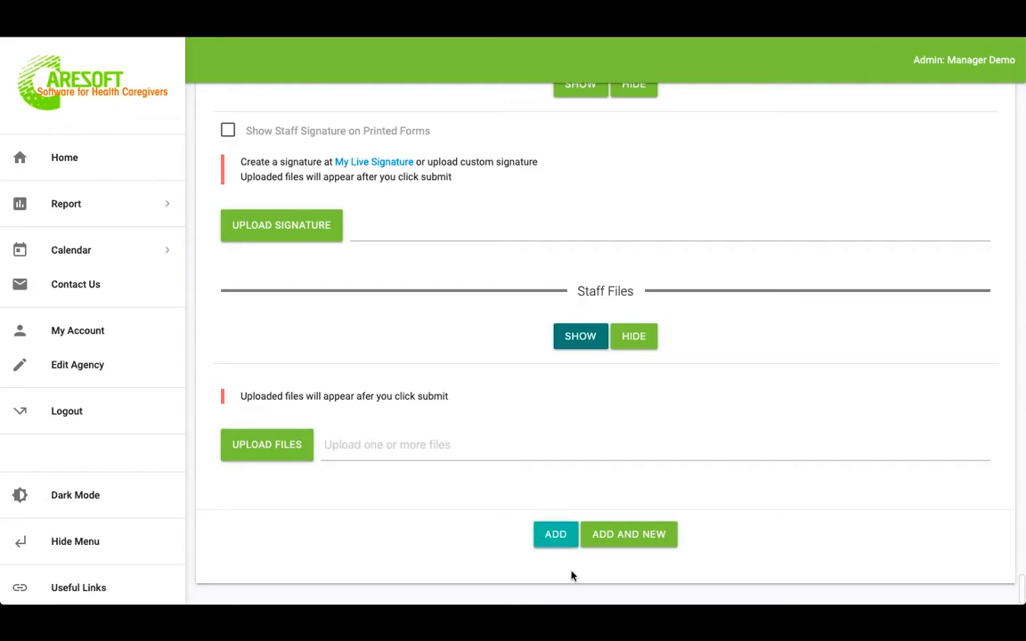
Leave the staff entry form for the home page and expand the Alerts banner
scroll(504, 445, "up", 15)
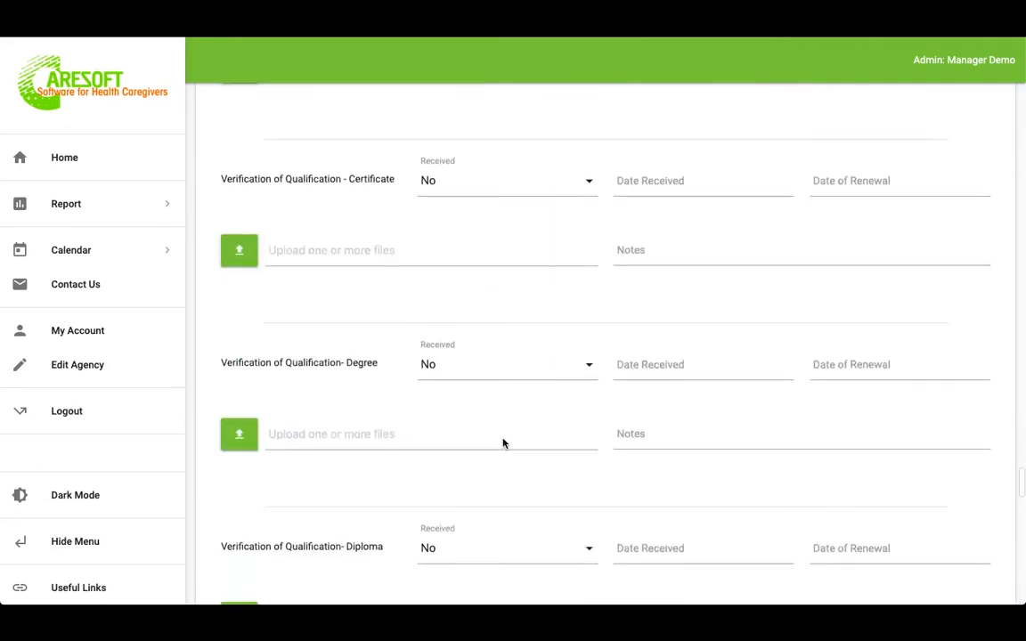
scroll(504, 444, "up", 15)
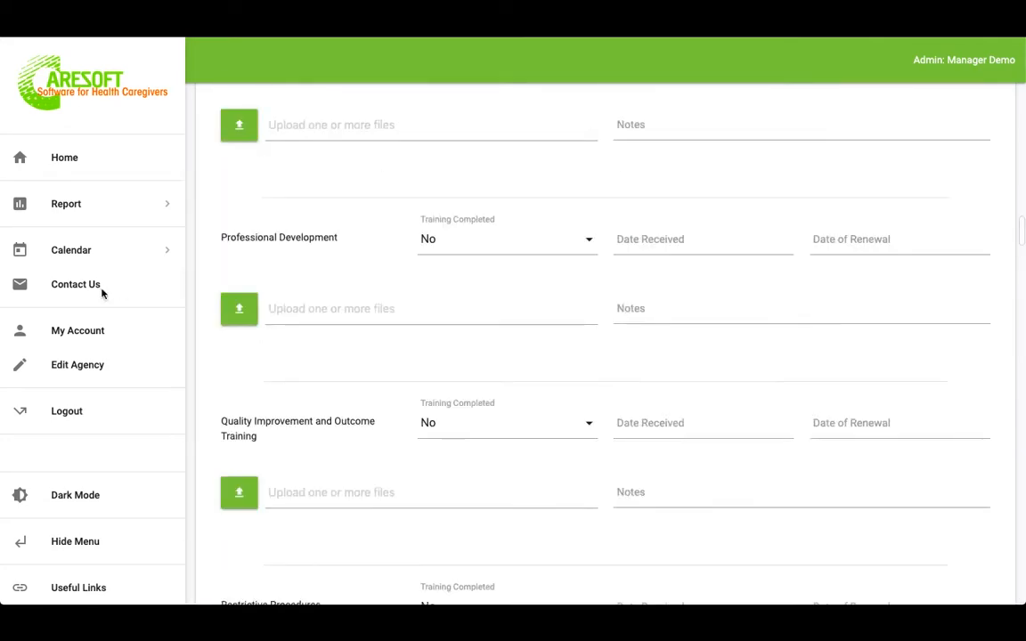
left_click(68, 157)
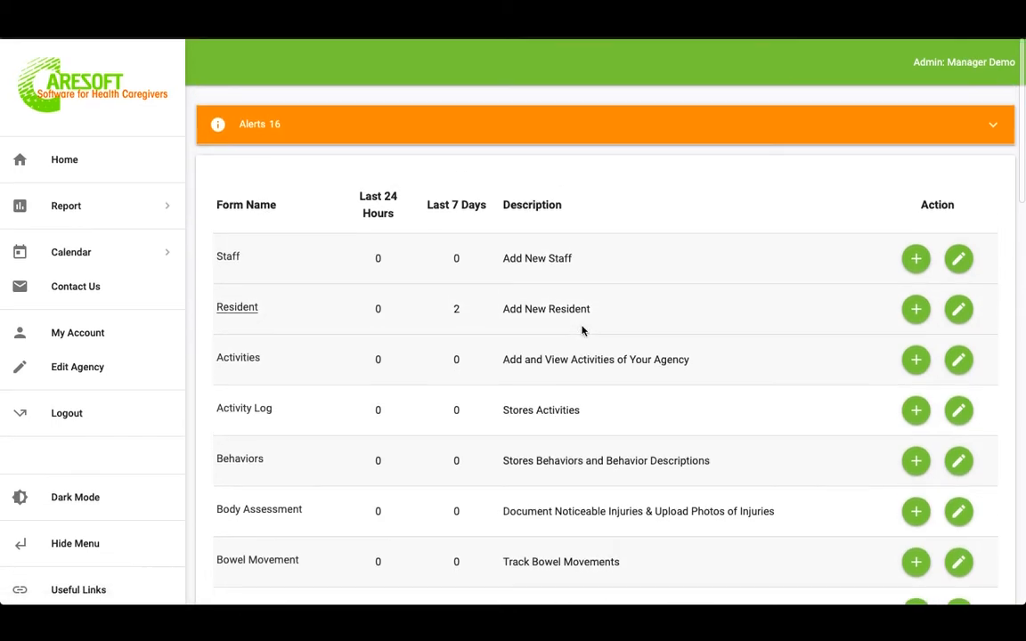
left_click(993, 122)
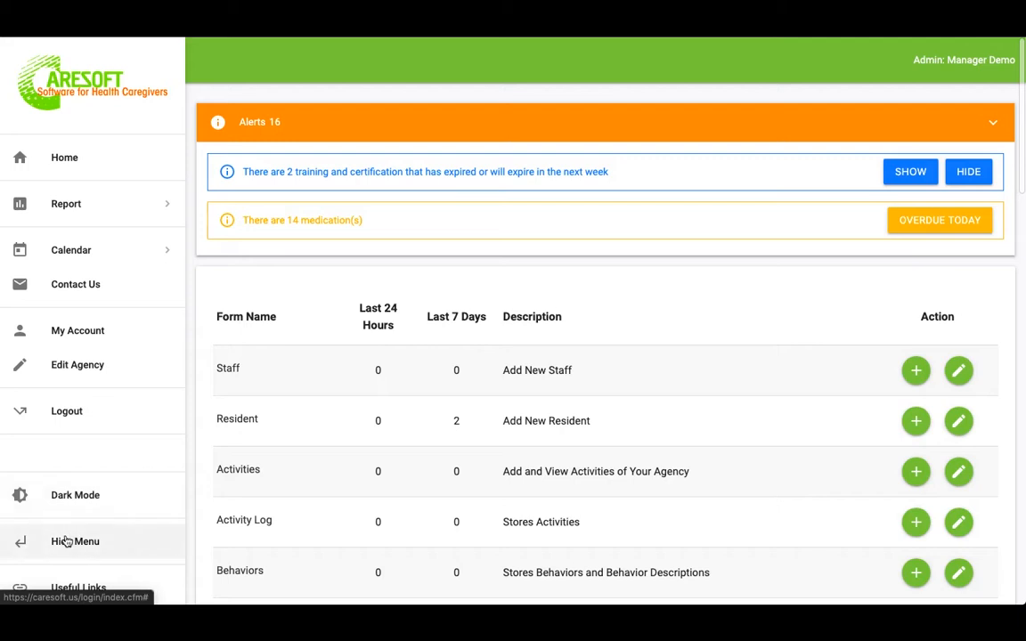
Hide and restore the navigation menu, and switch to dark mode and back to light mode
left_click(103, 541)
left_click(25, 62)
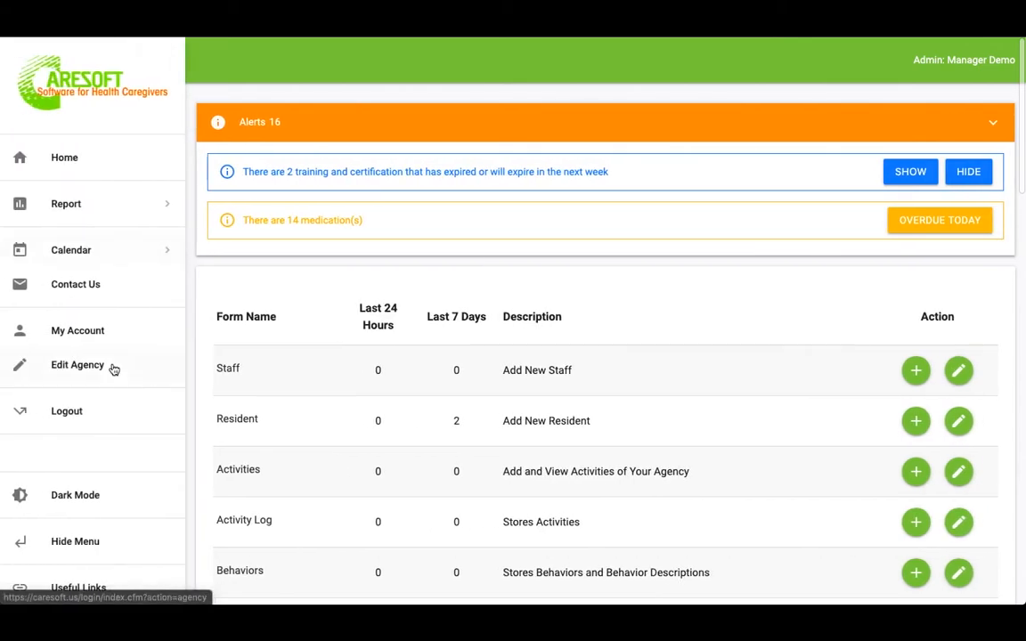
left_click(78, 500)
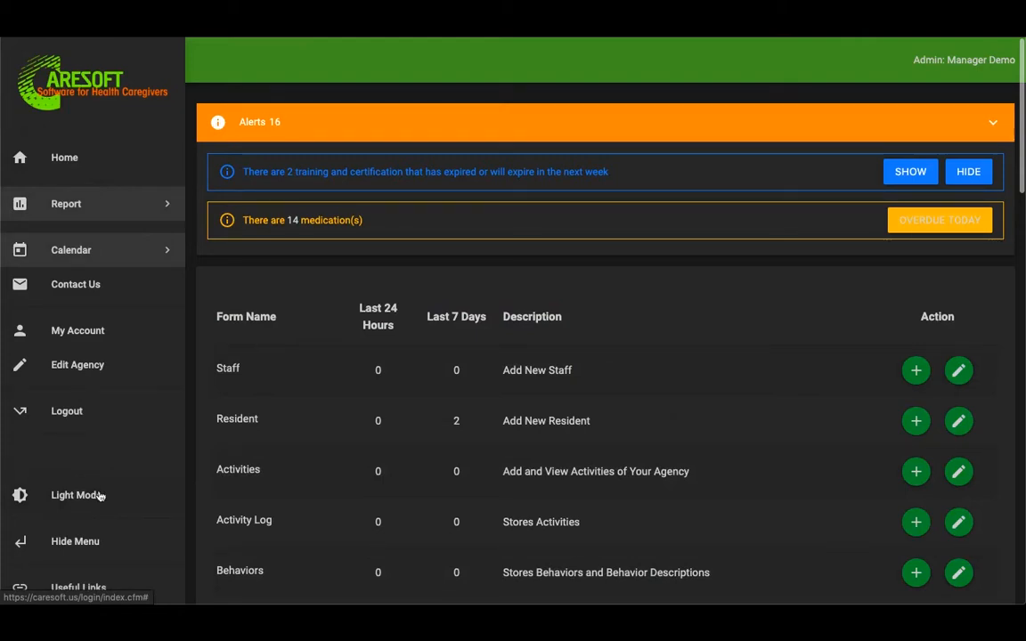
left_click(78, 499)
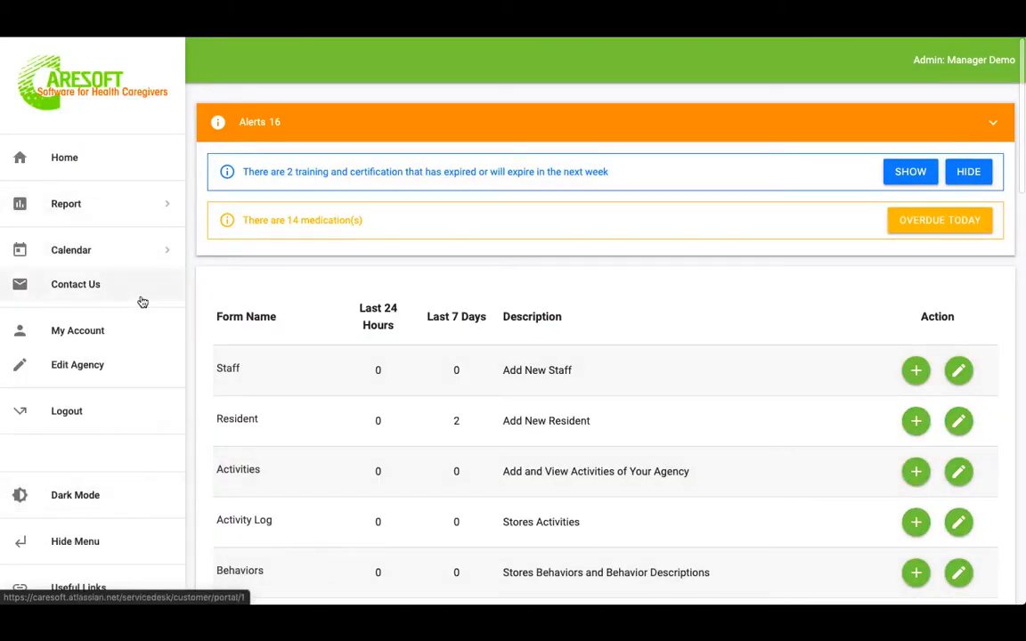
View the entries available under Report and Calendar, collapsing each list again
scroll(499, 328, "down", 1)
scroll(499, 327, "down", 1)
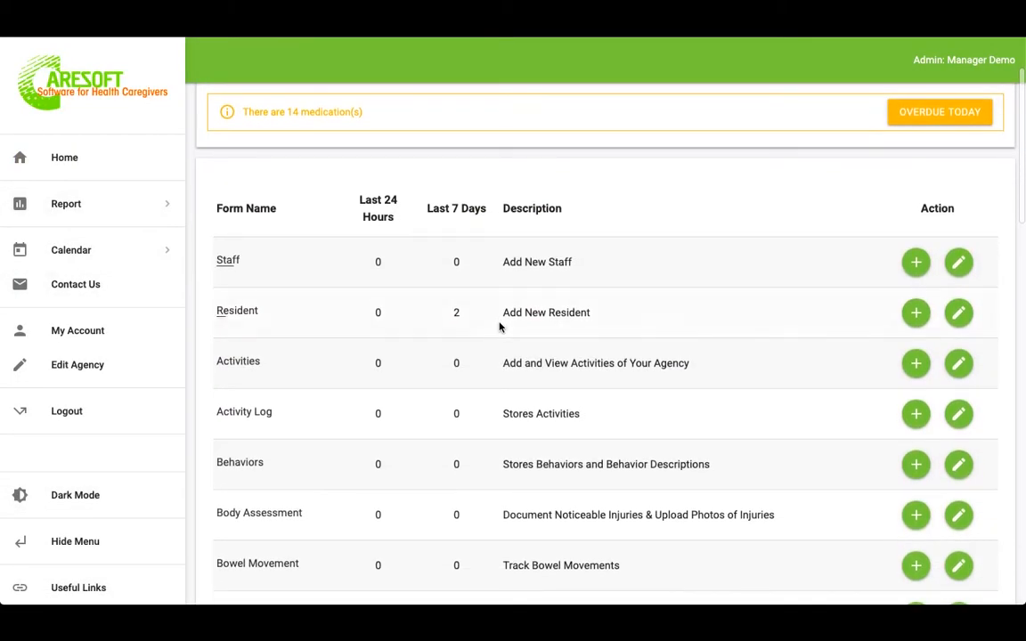
left_click(97, 202)
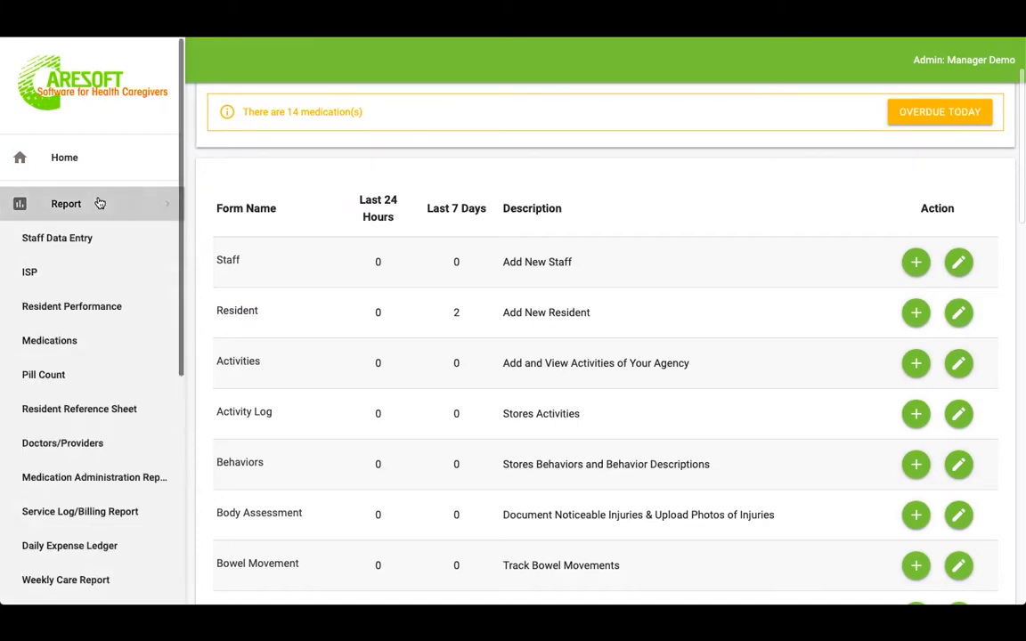
left_click(98, 202)
left_click(90, 257)
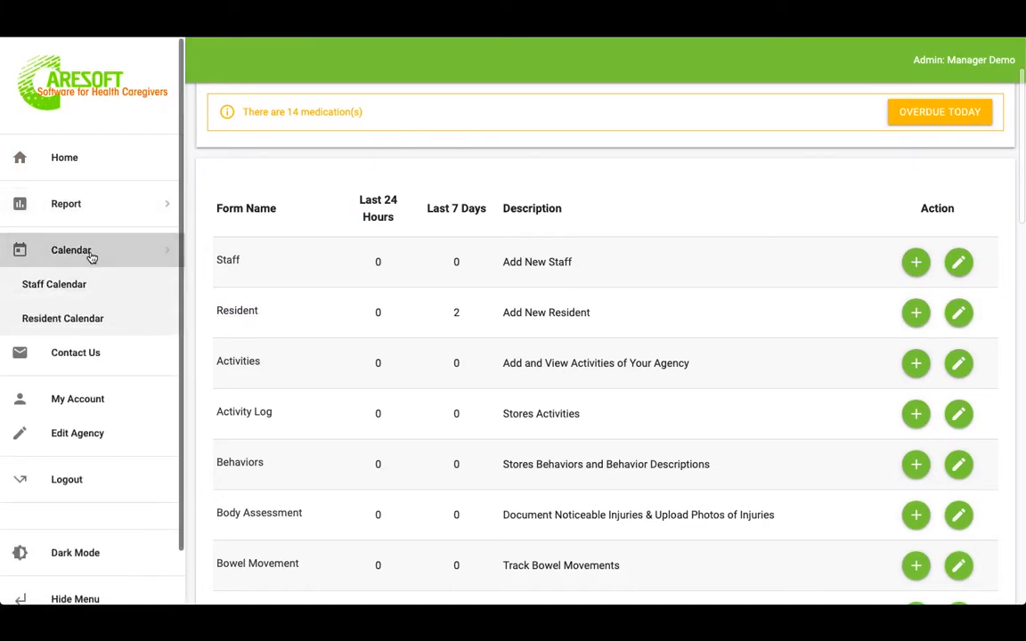
left_click(90, 258)
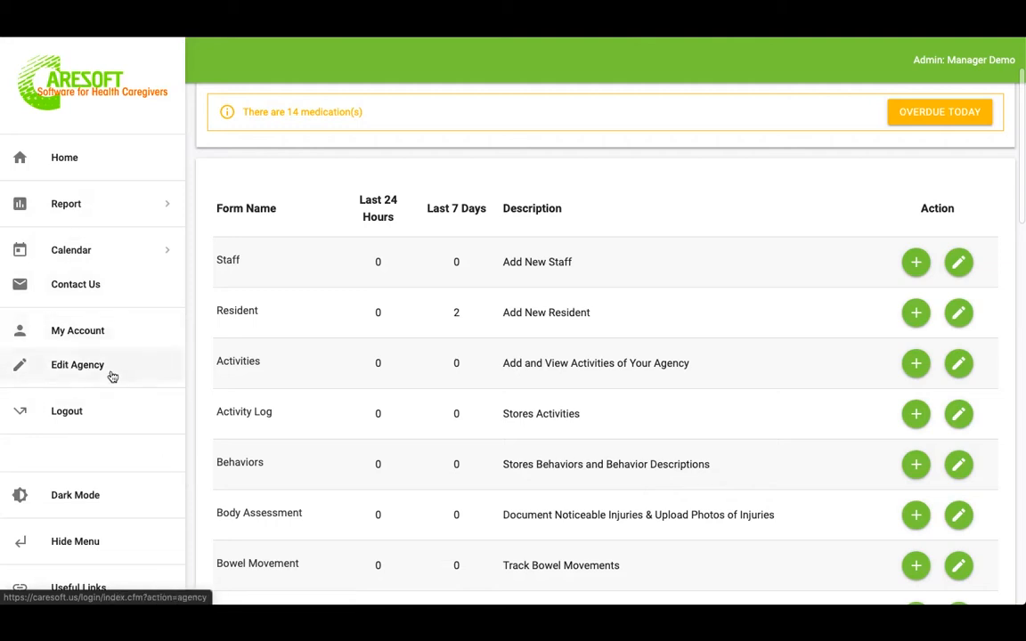
View the agency's Useful Links page and return to the home page
scroll(120, 421, "down", 1)
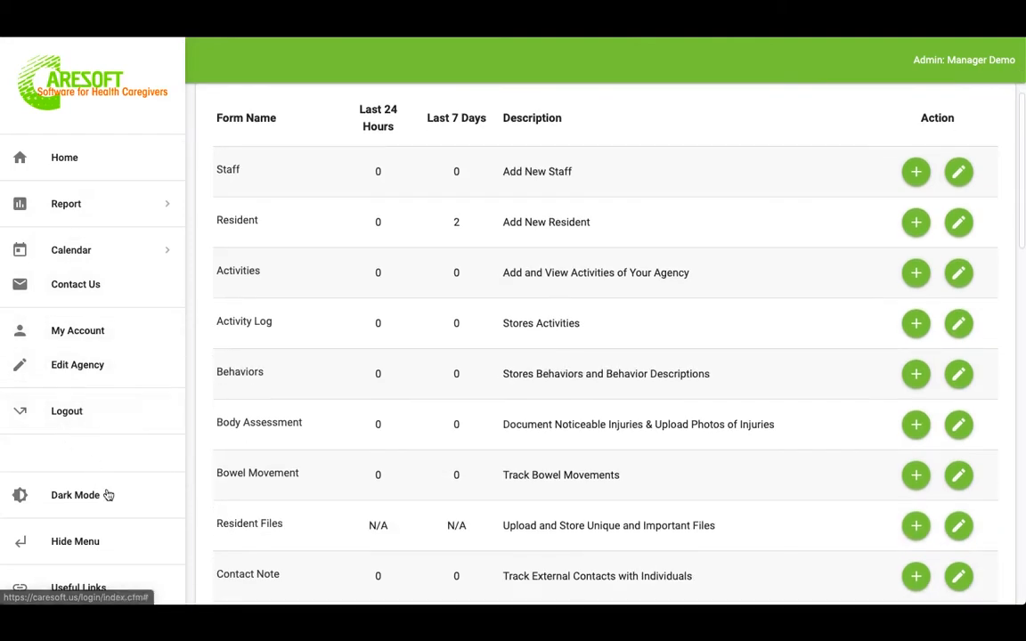
left_click(83, 592)
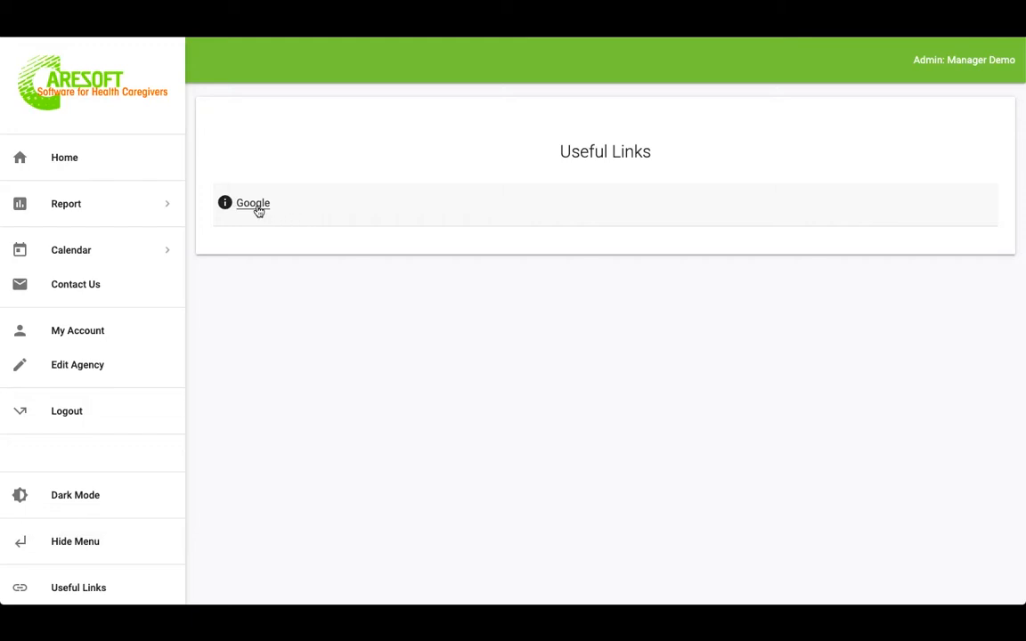
left_click(69, 168)
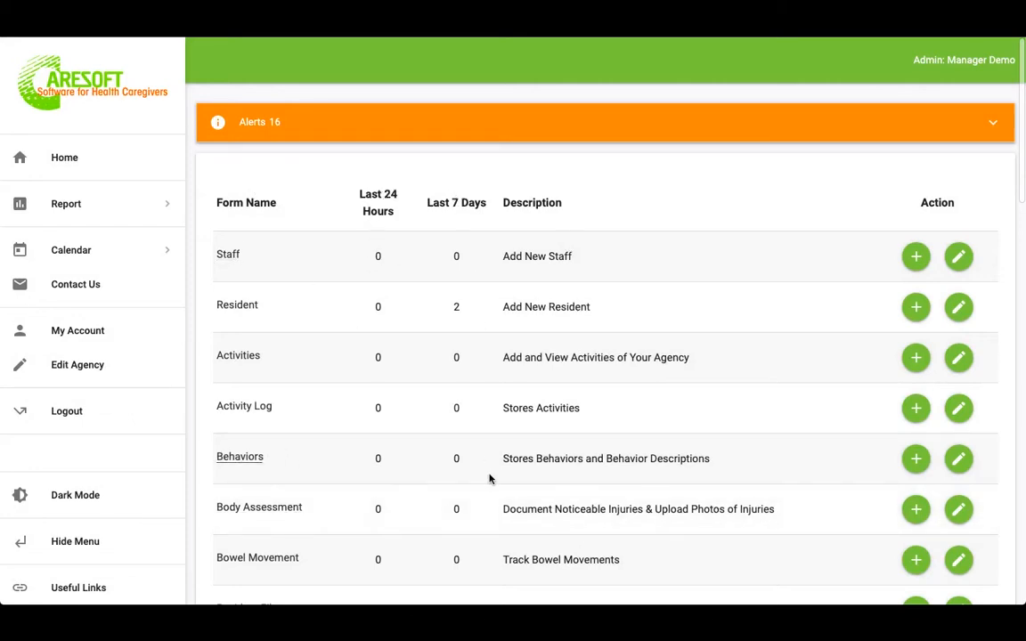
Look over the home page's form list and open the existing Staff records for editing
scroll(489, 478, "down", 1)
scroll(488, 479, "down", 5)
scroll(488, 478, "up", 6)
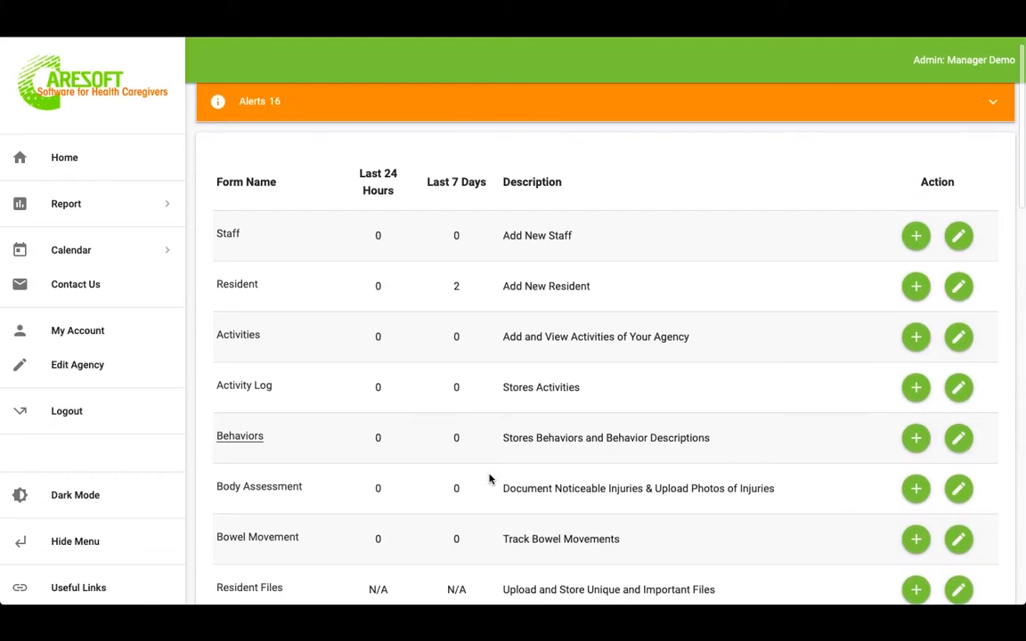
left_click(963, 236)
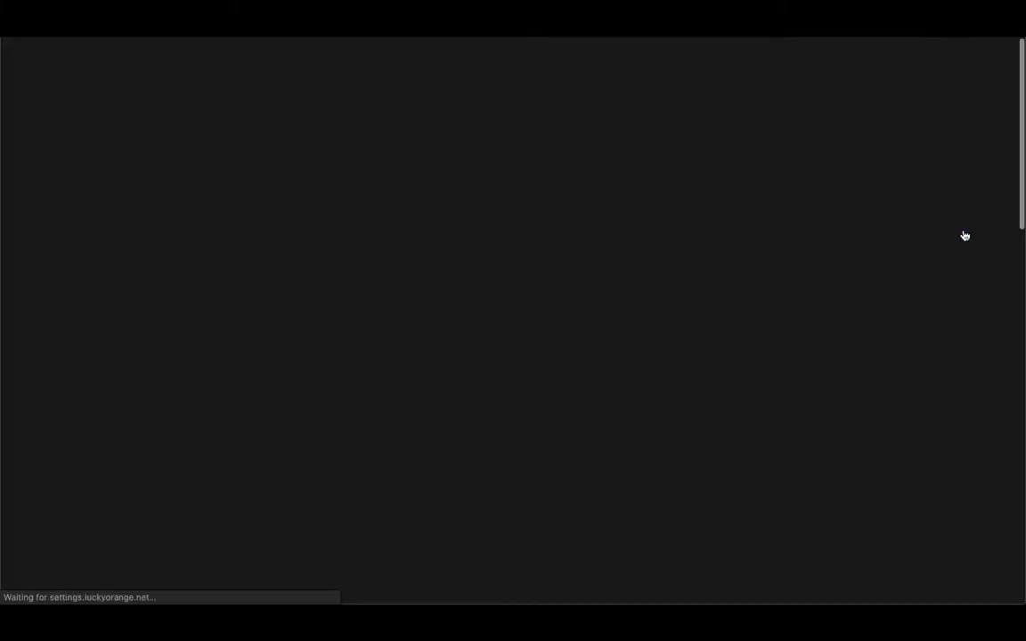
Examine the active and inactive staff records, including their progress notes, access levels and the available edit, activate and deactivate actions
scroll(964, 235, "down", 2)
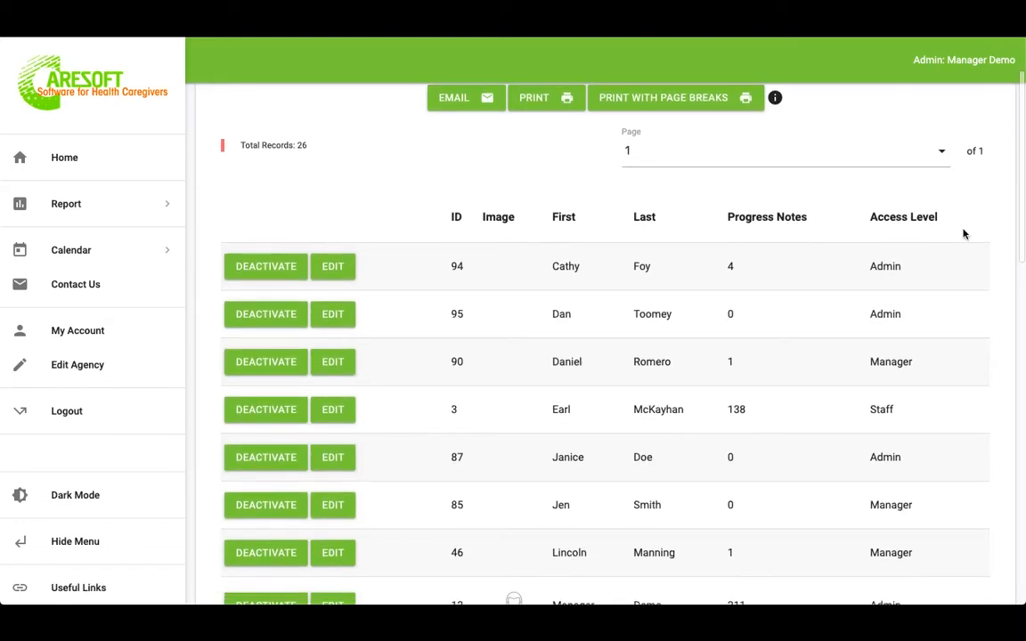
scroll(963, 235, "down", 10)
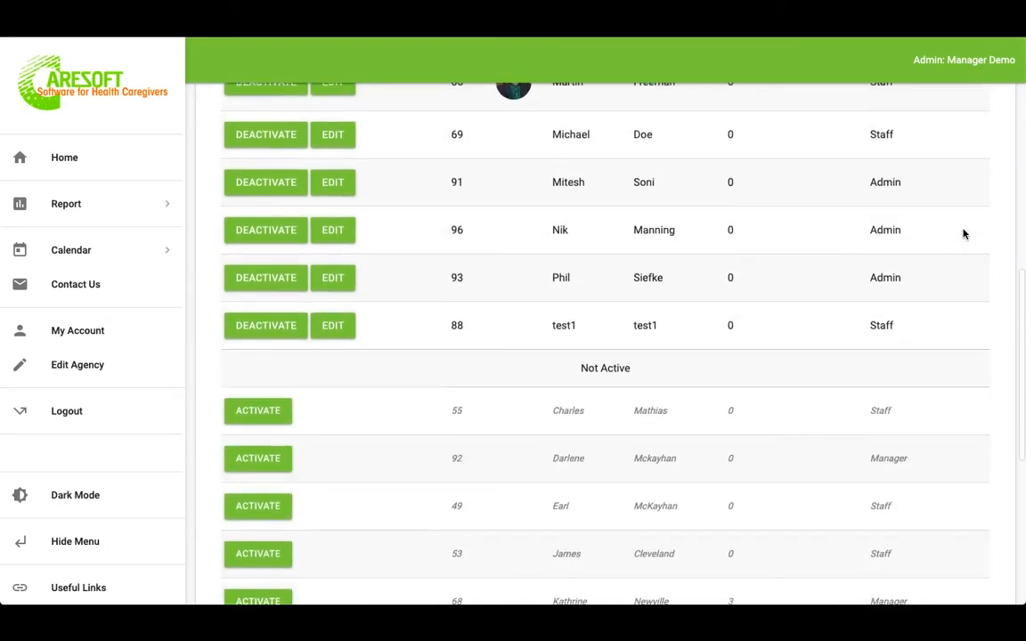
scroll(963, 235, "down", 5)
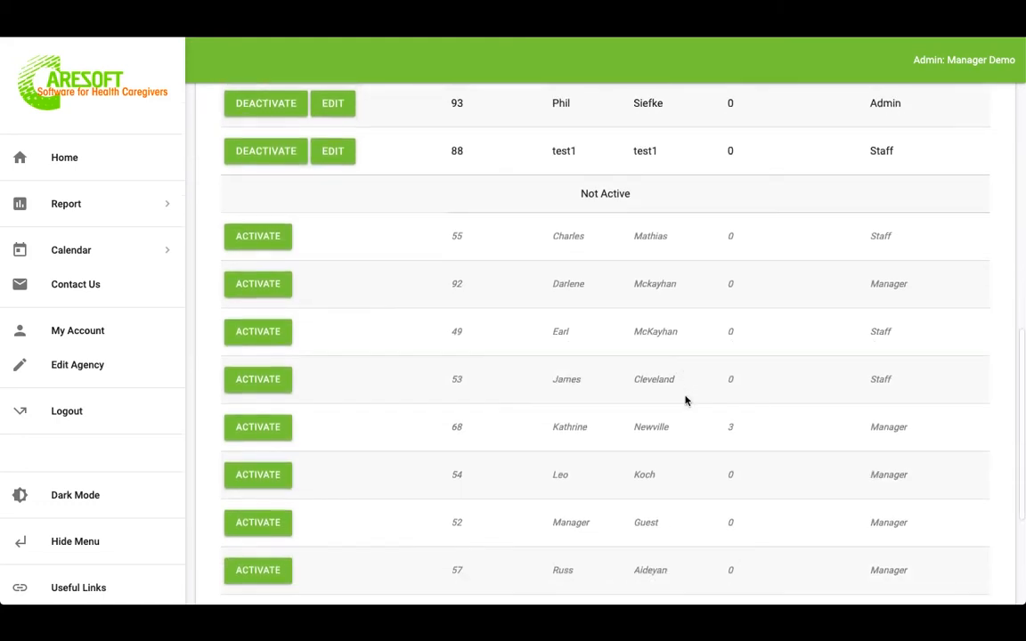
scroll(684, 401, "up", 15)
scroll(684, 401, "down", 1)
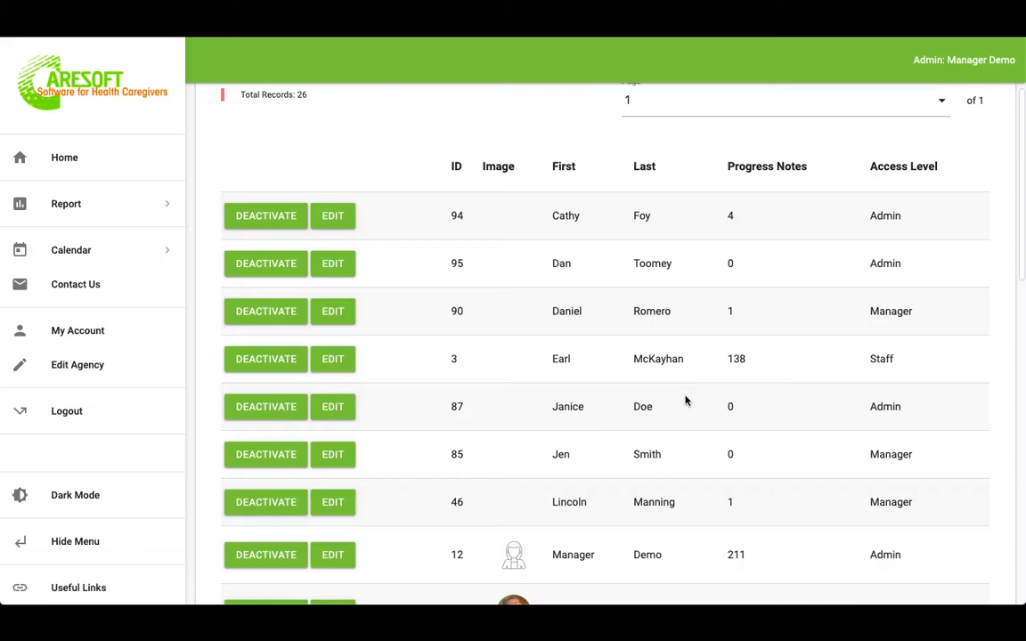
scroll(679, 419, "down", 5)
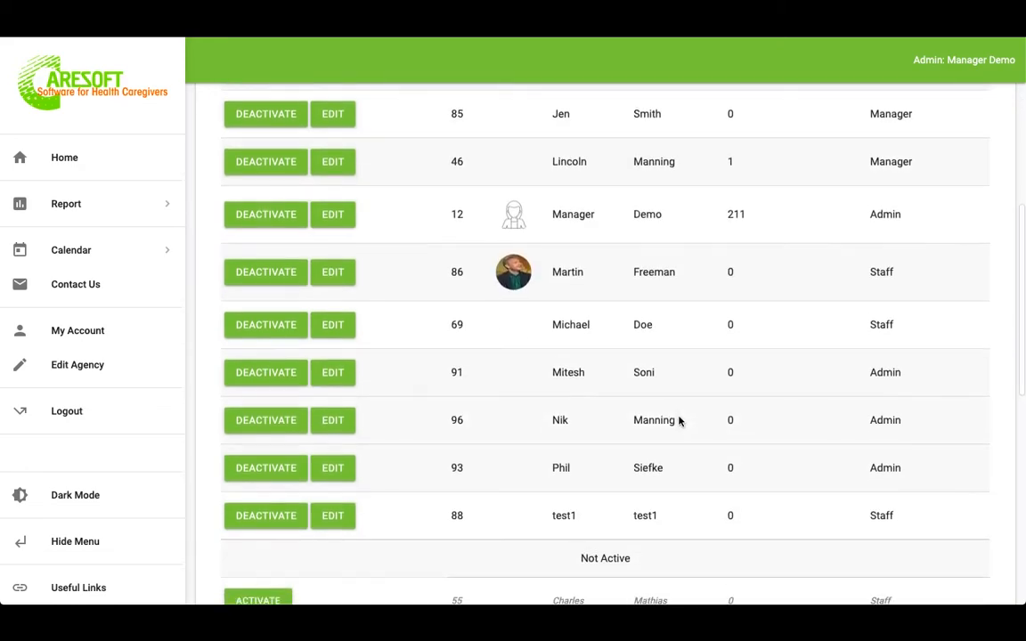
scroll(679, 421, "up", 6)
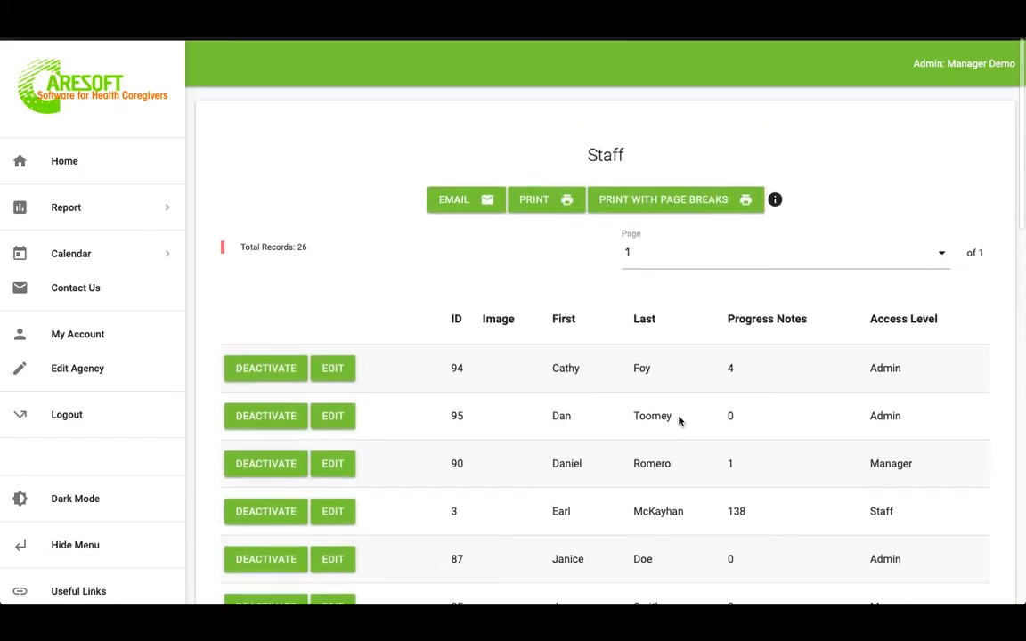
scroll(678, 422, "down", 1)
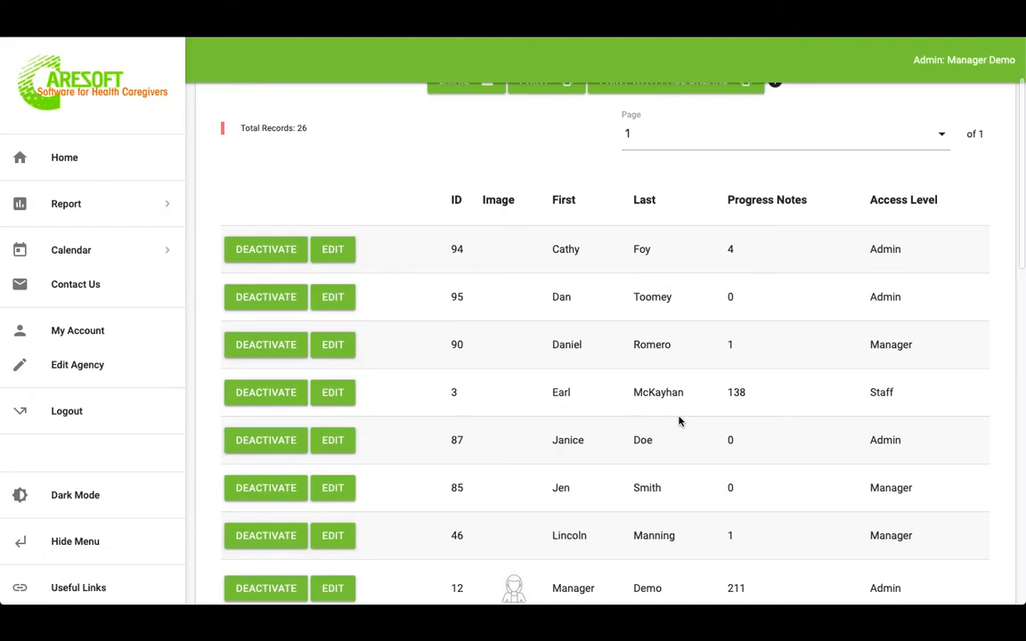
scroll(678, 421, "down", 5)
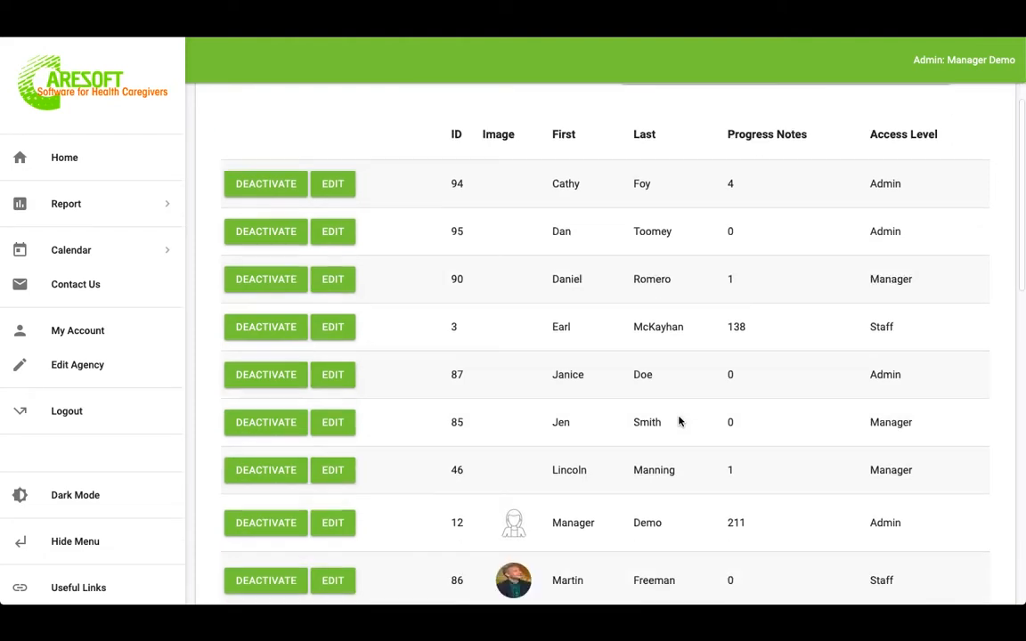
scroll(679, 420, "up", 5)
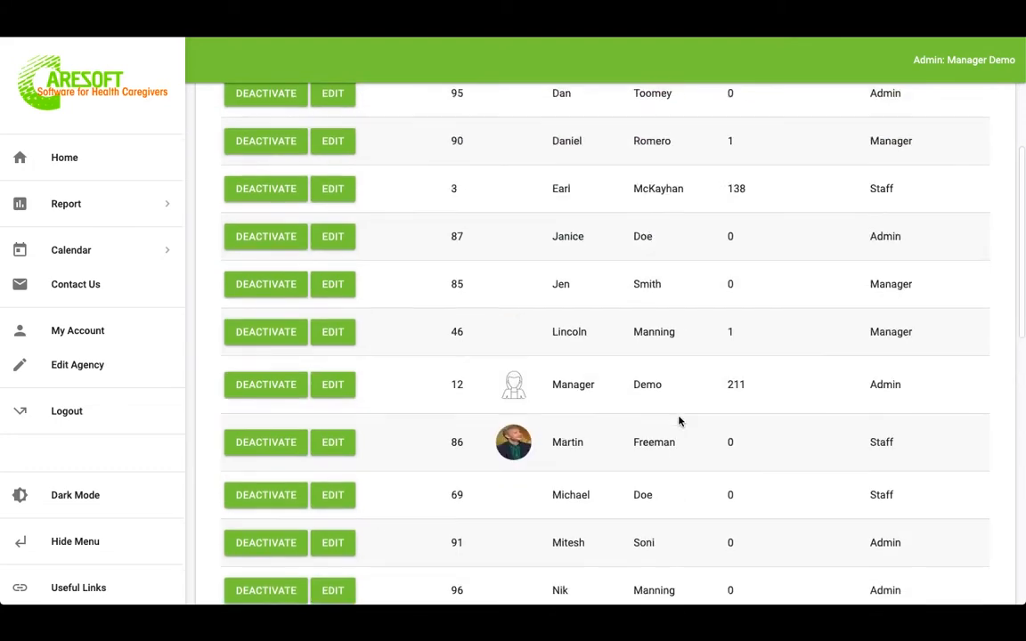
scroll(679, 420, "down", 2)
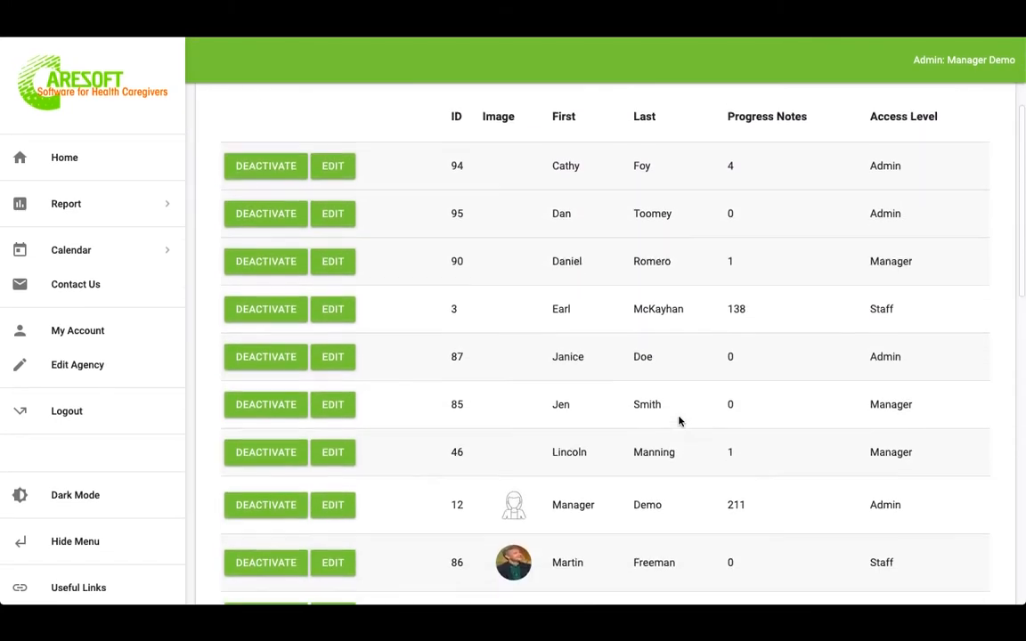
scroll(679, 420, "up", 3)
scroll(679, 421, "down", 1)
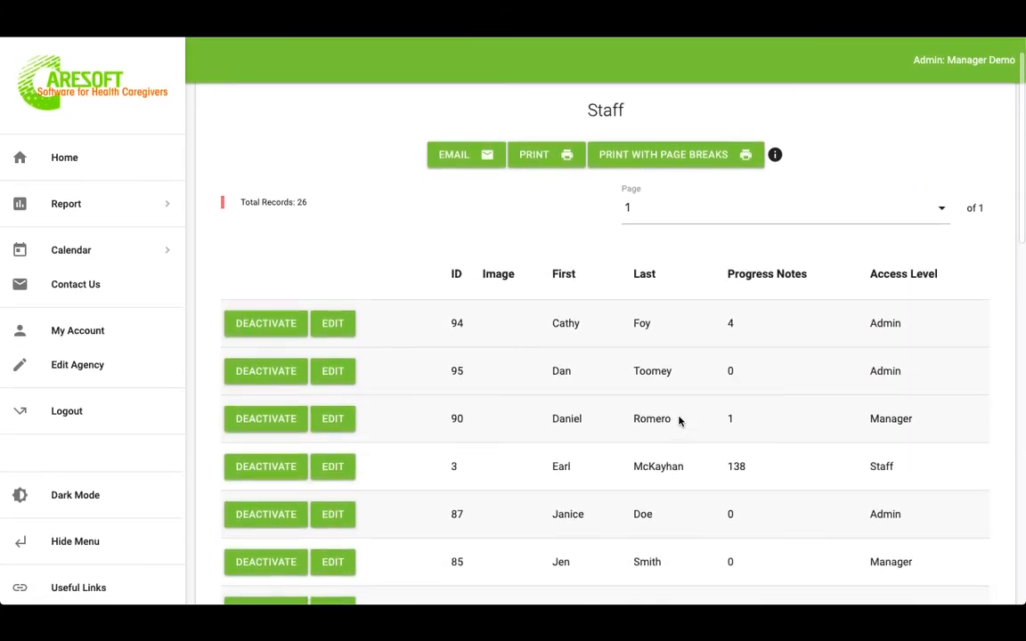
scroll(679, 421, "up", 1)
scroll(678, 421, "down", 12)
scroll(679, 421, "up", 12)
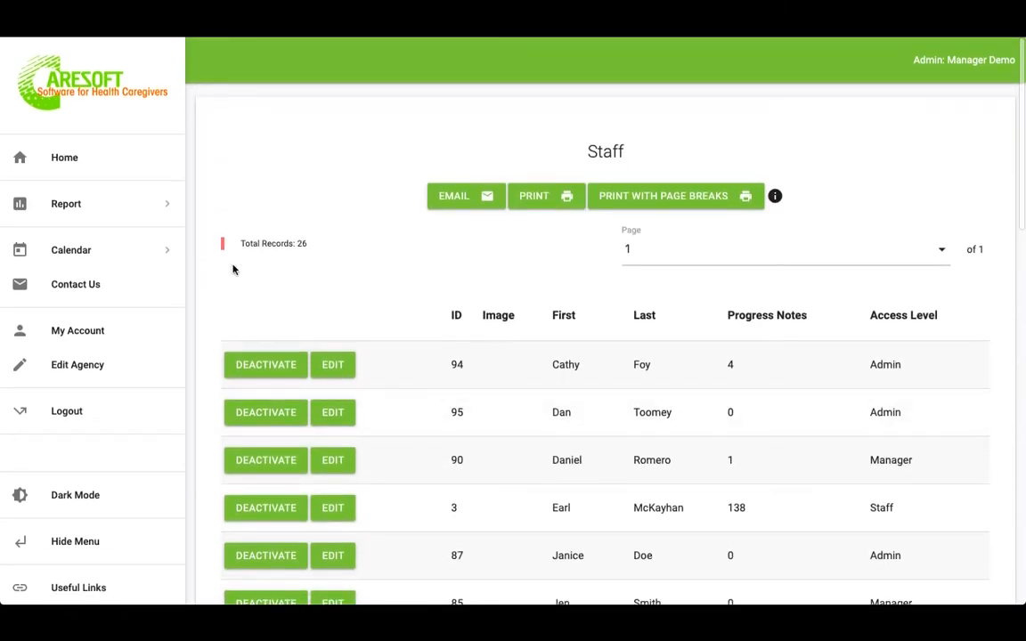
Return to the home page, start a new Resident entry and look through its Main Information fields
left_click(64, 157)
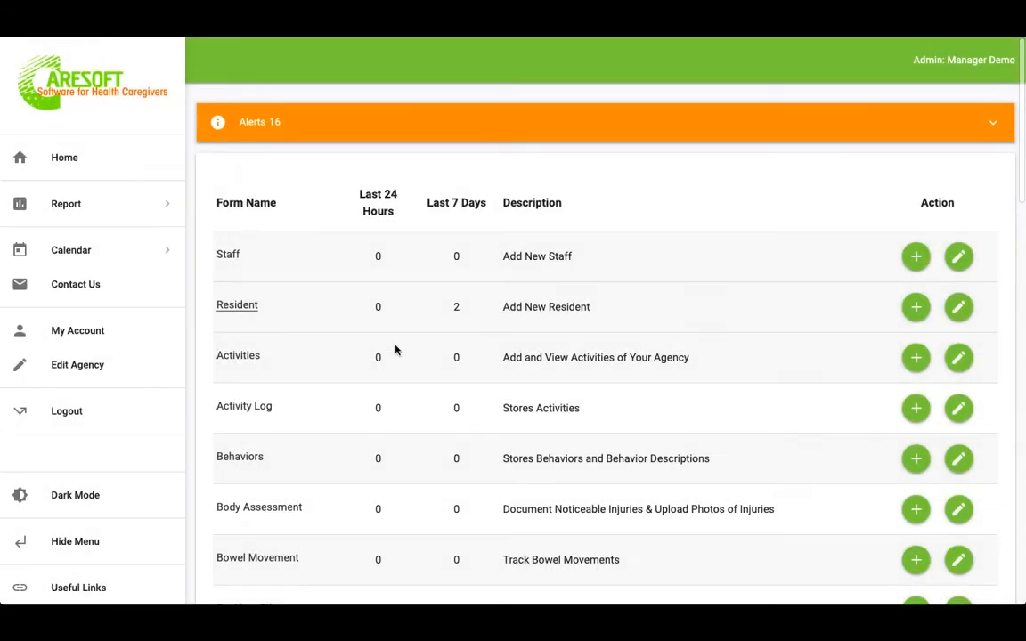
left_click(917, 308)
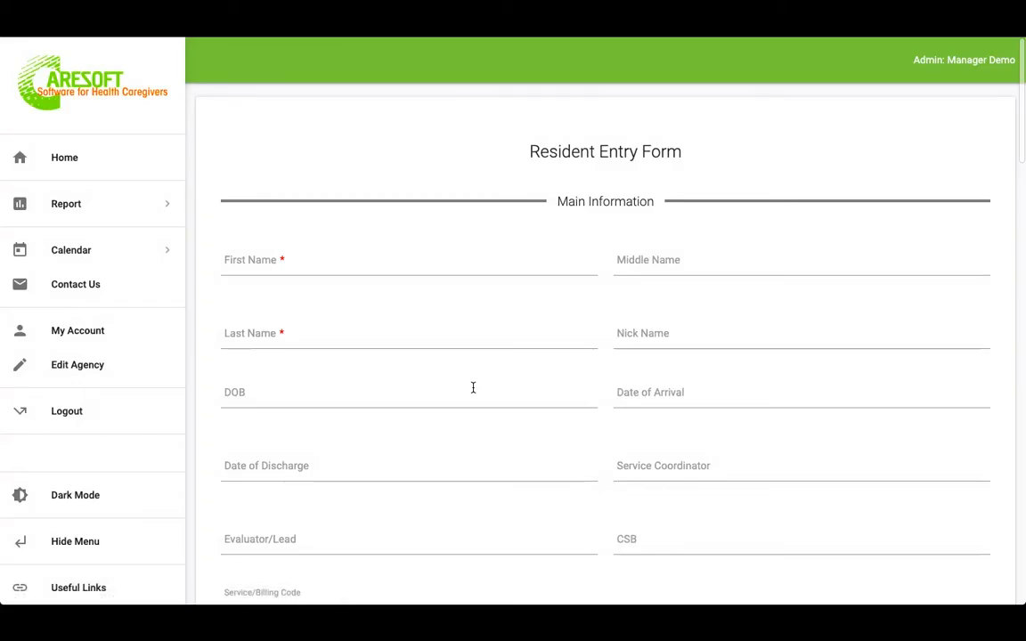
left_click(312, 255)
left_click(305, 331)
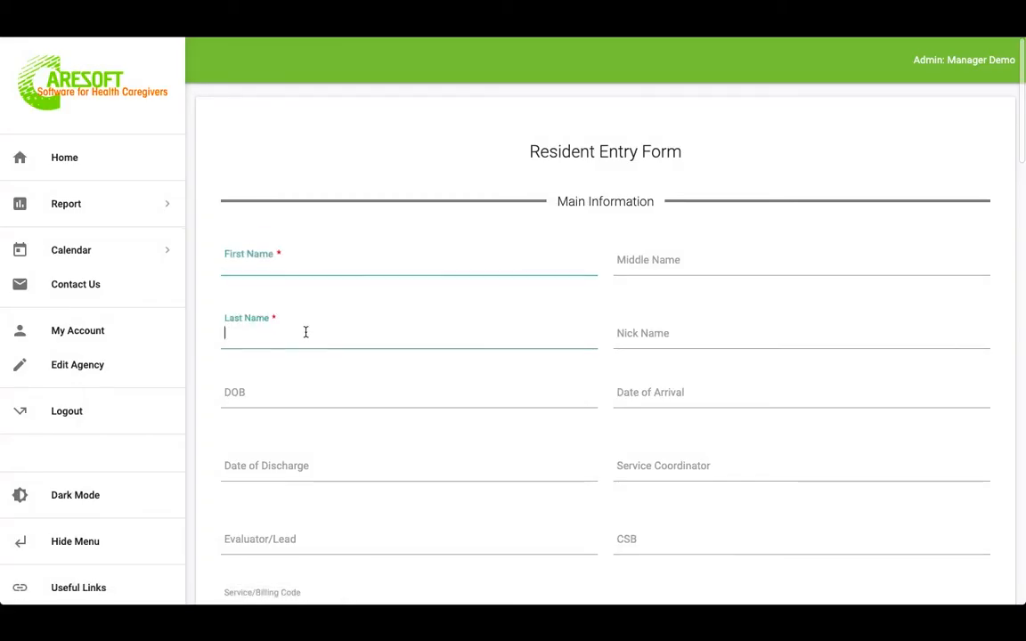
scroll(305, 331, "down", 1)
scroll(305, 331, "down", 4)
scroll(305, 337, "up", 2)
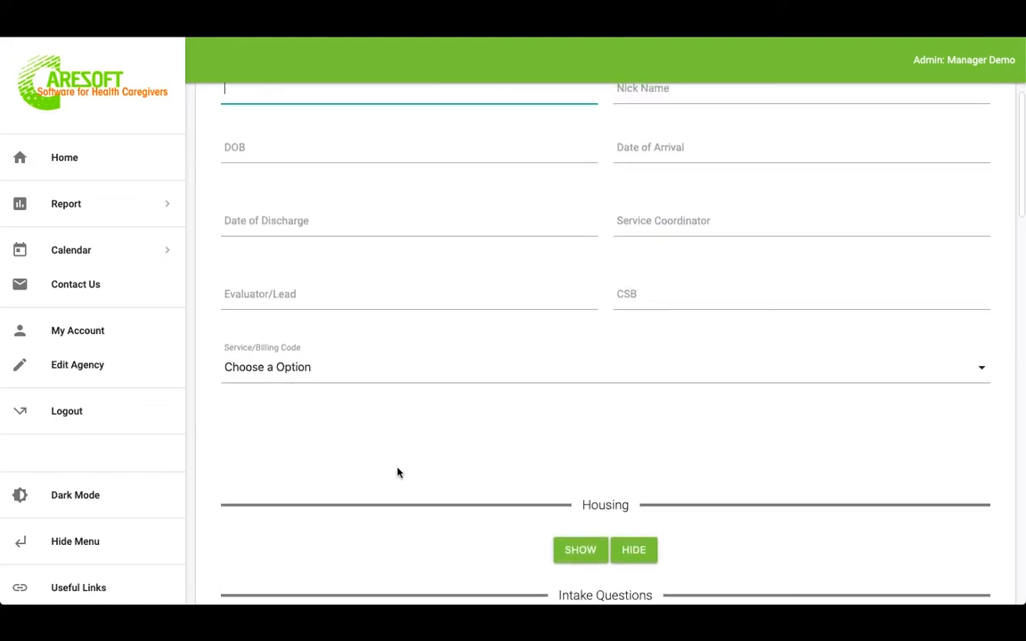
Review the available Service/Billing Code options in the new Resident form without choosing one
scroll(397, 472, "down", 2)
left_click(294, 252)
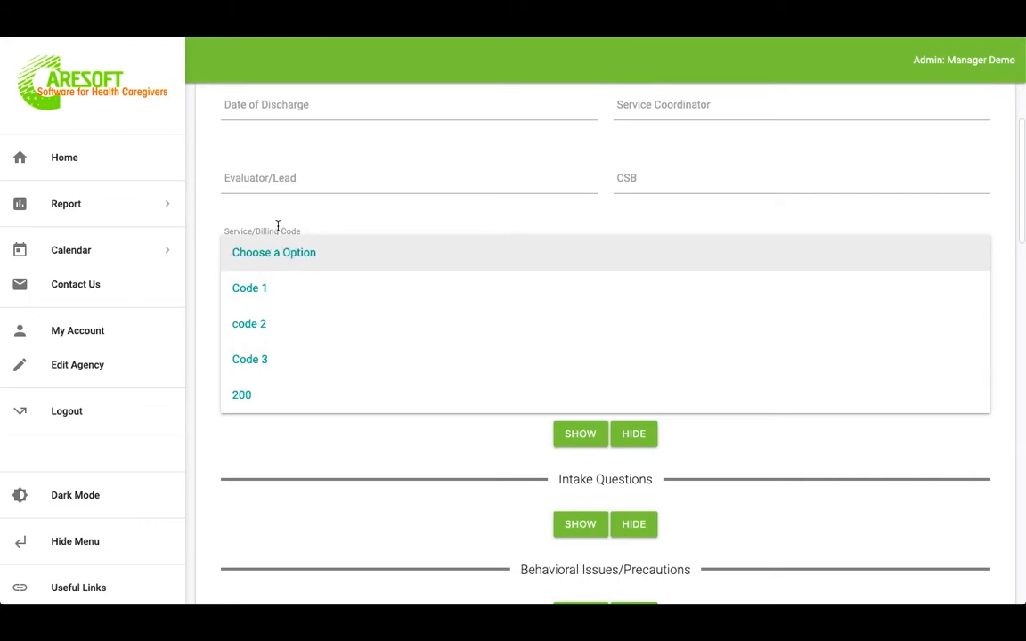
left_click(277, 229)
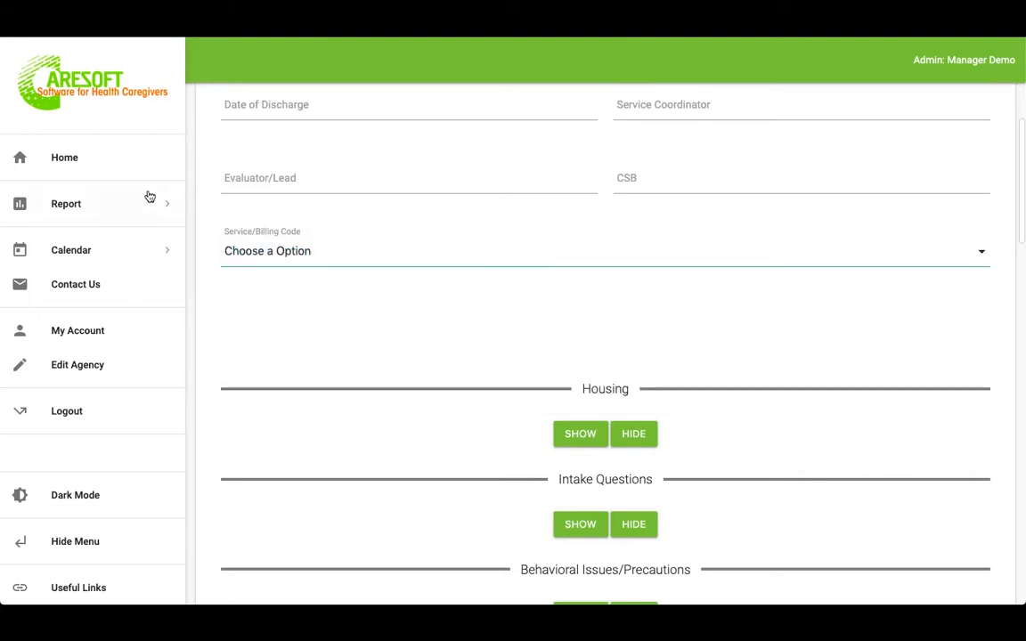
Set the agency's Service Billing Codes to track billing with Service Code and Authorization Code, and save the agency details
left_click(96, 374)
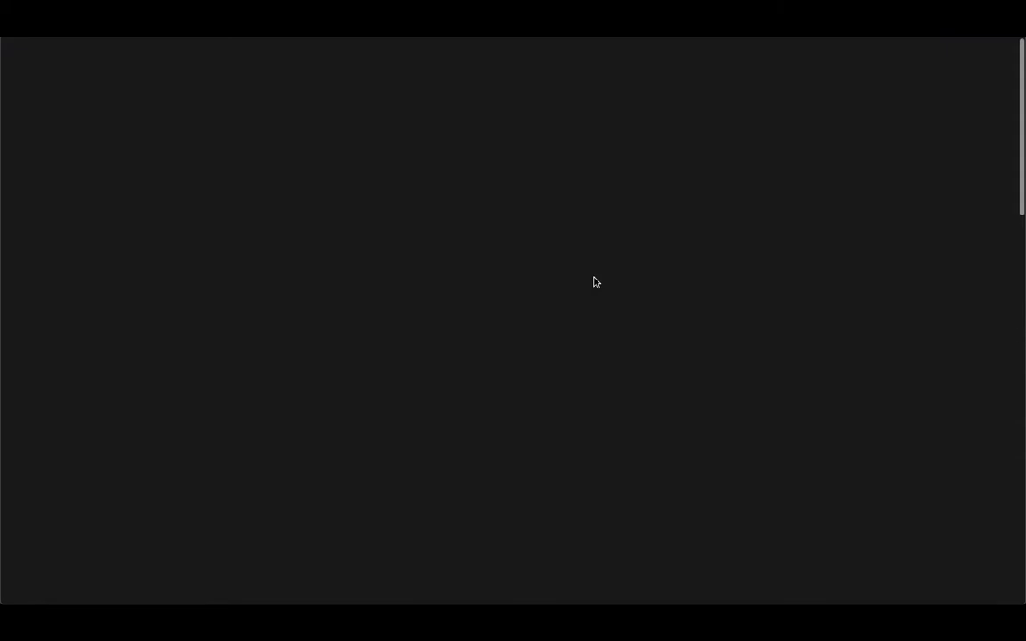
scroll(594, 282, "down", 8)
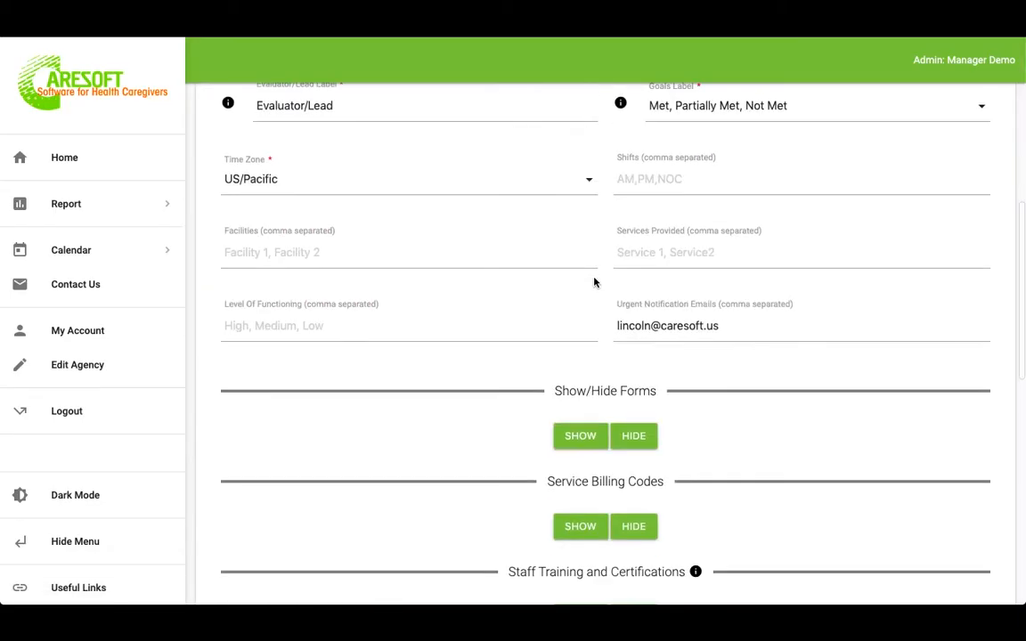
left_click(580, 288)
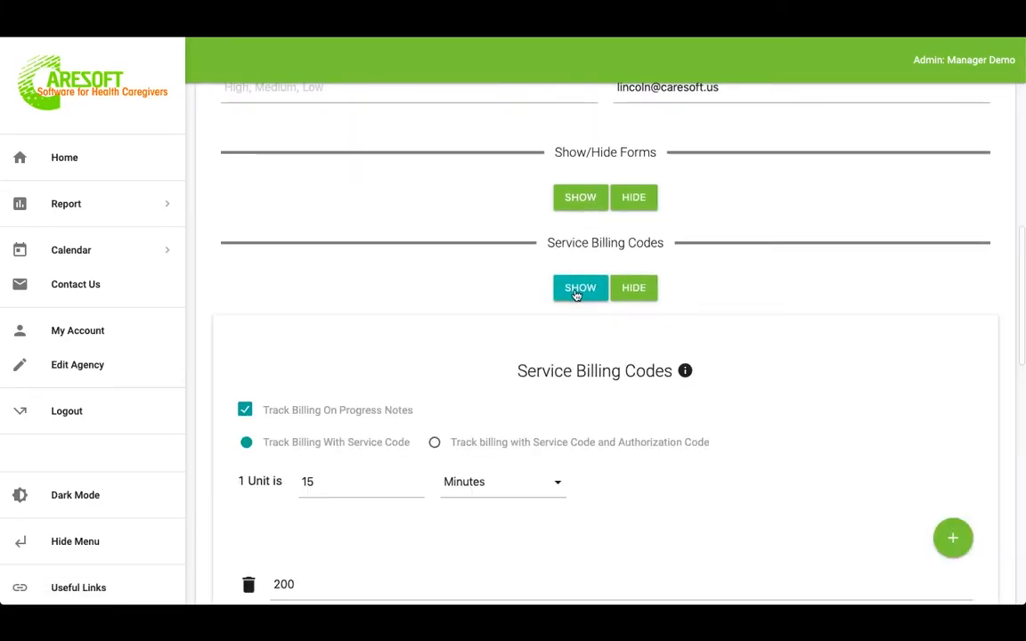
left_click(435, 443)
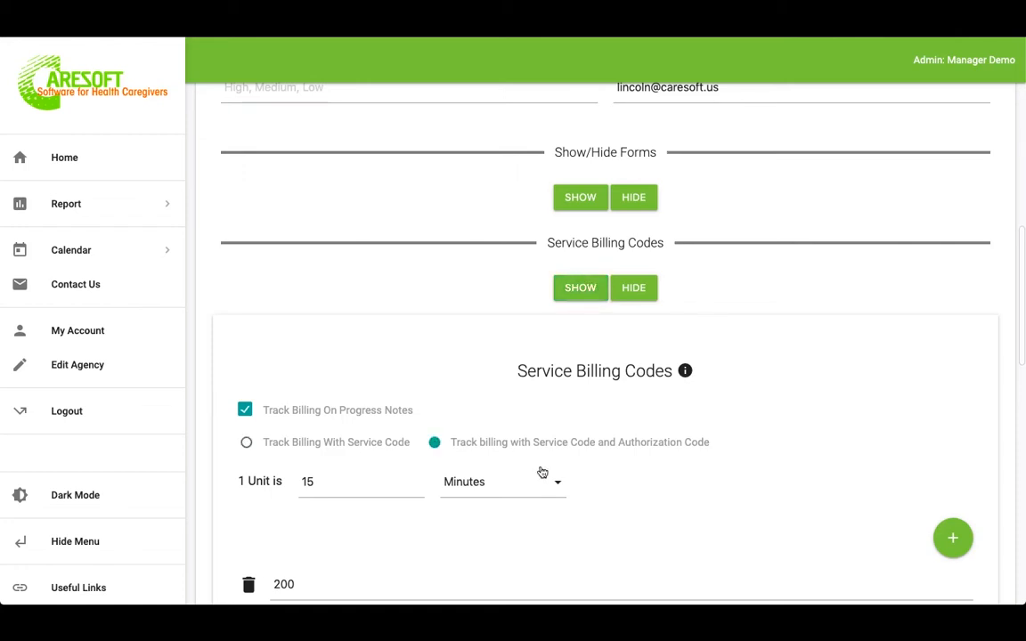
scroll(542, 472, "down", 10)
left_click(588, 535)
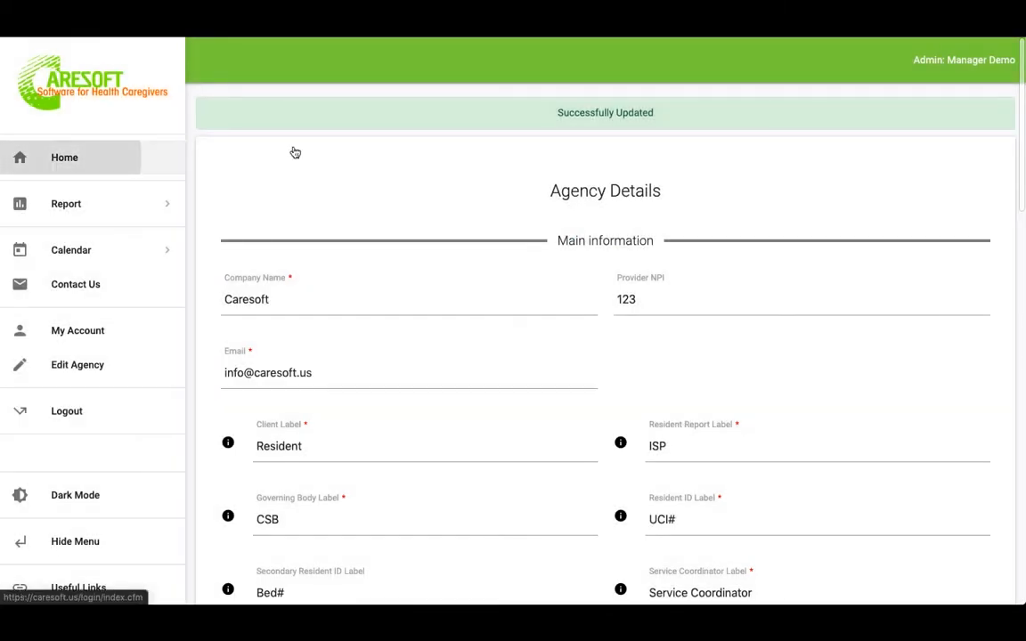
Return to the home page and start a new Resident entry
left_click(295, 153)
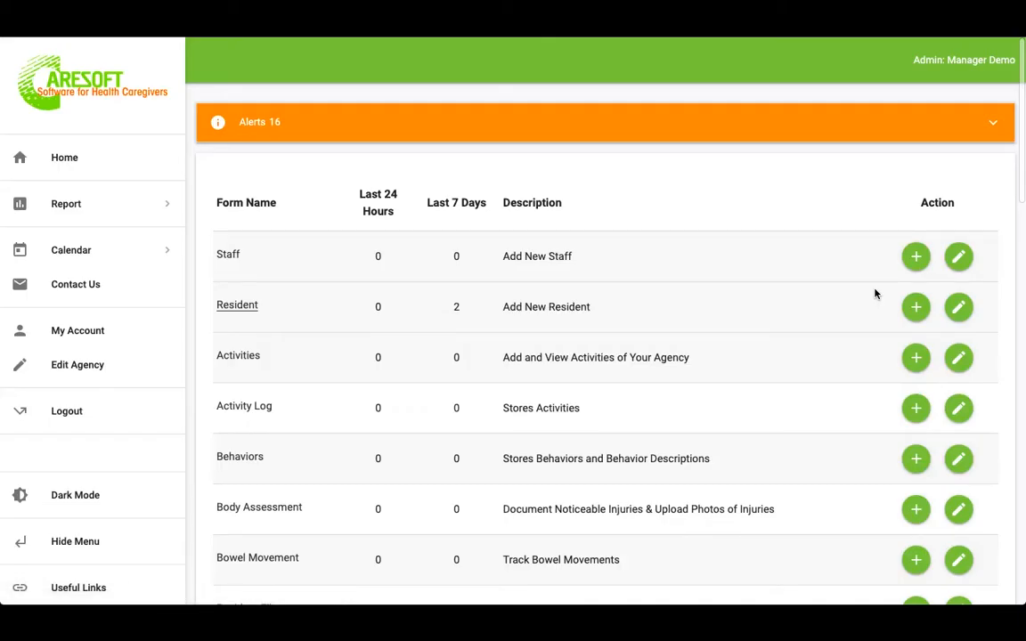
left_click(916, 307)
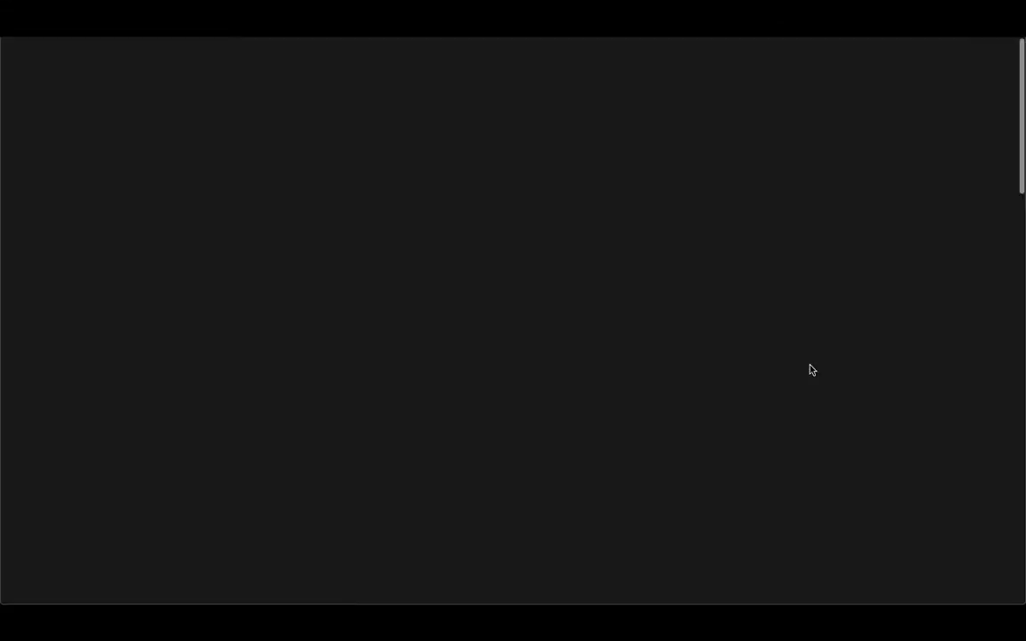
scroll(810, 370, "down", 2)
scroll(810, 370, "down", 1)
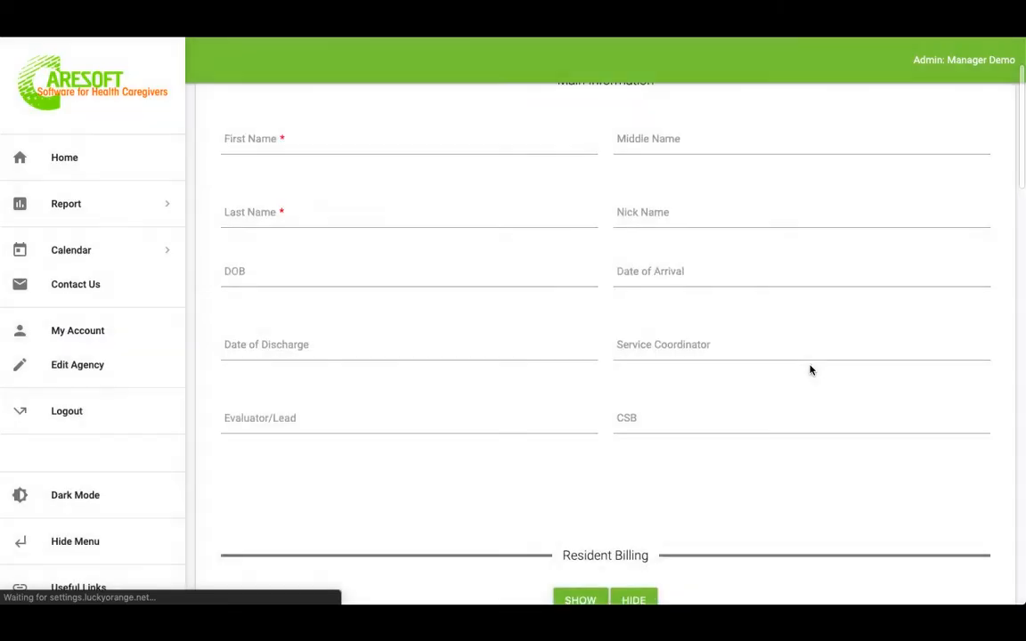
scroll(337, 153, "up", 1)
Expand the Resident Billing section and add a billing entry with service code Code 3
scroll(330, 235, "down", 5)
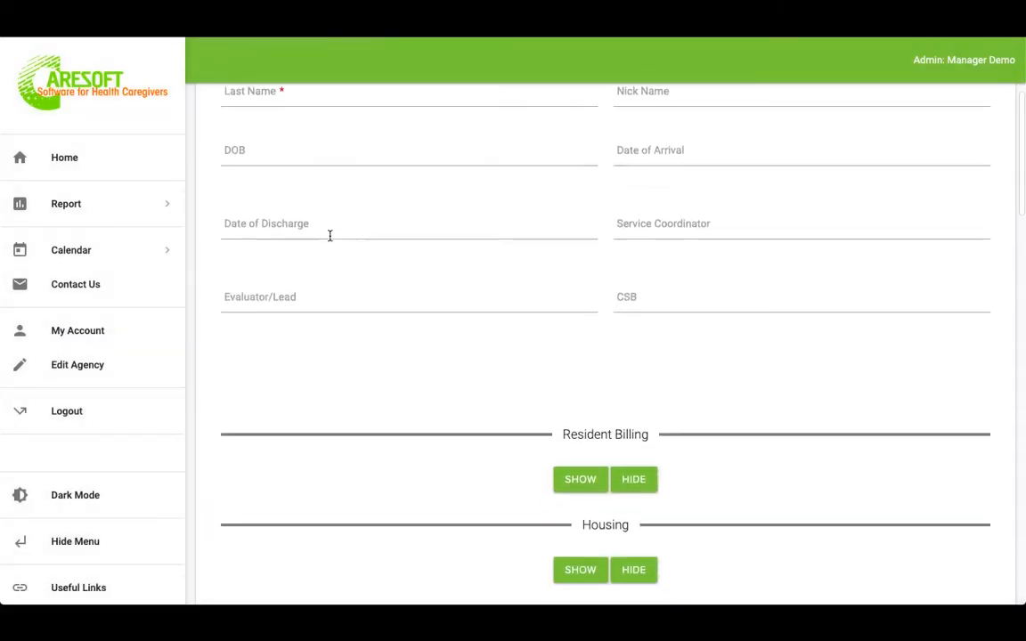
left_click(580, 357)
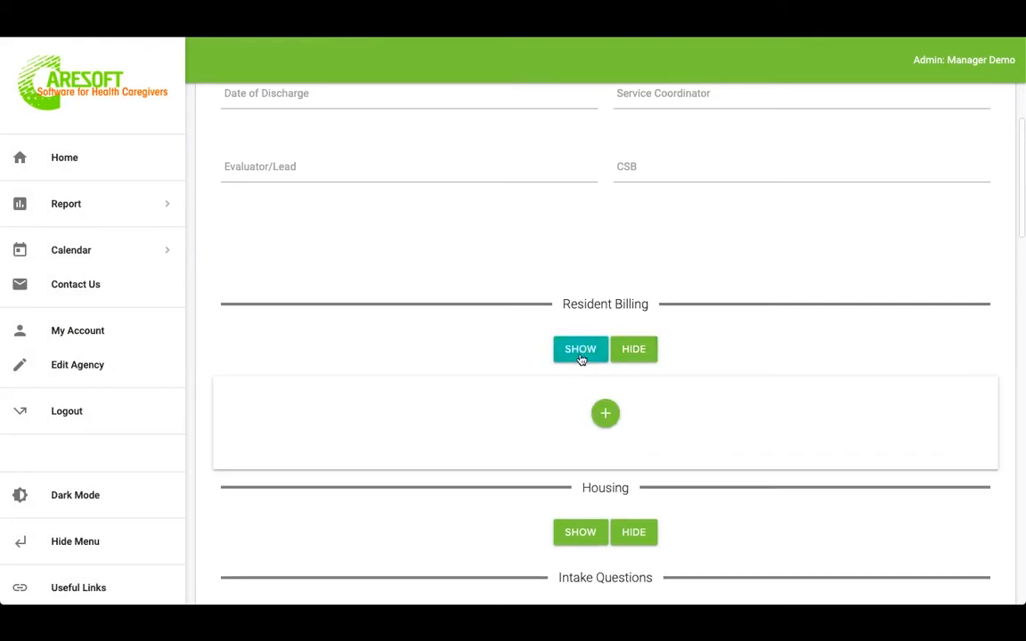
scroll(712, 347, "down", 2)
left_click(602, 295)
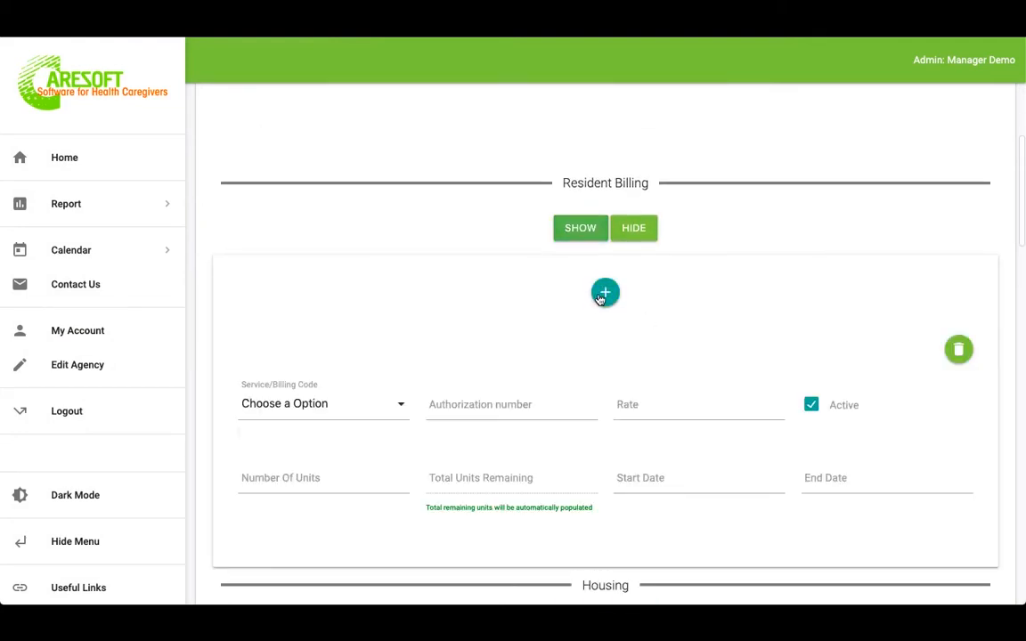
left_click(344, 408)
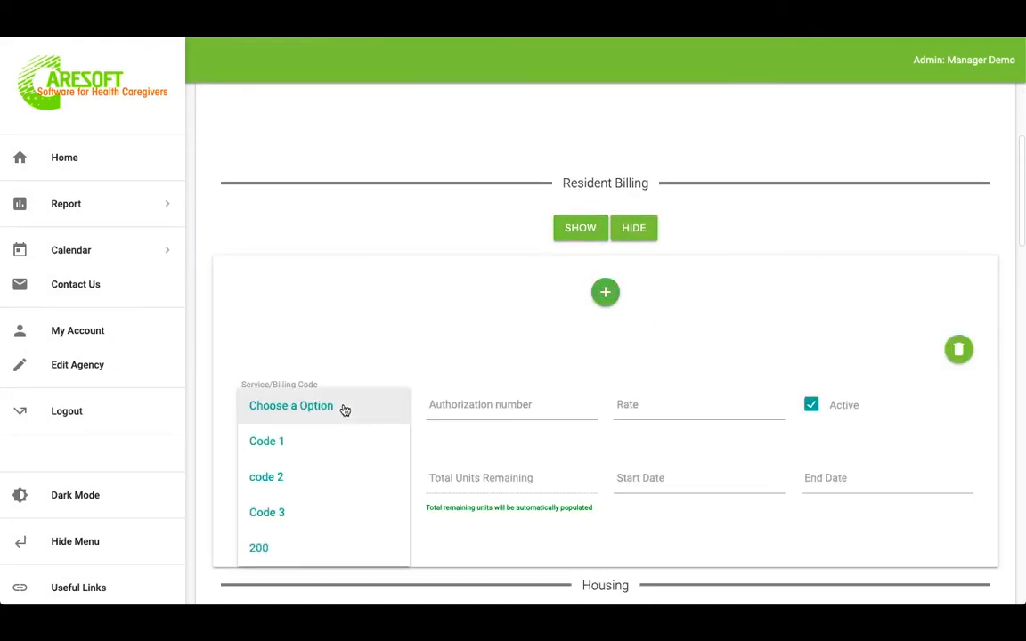
left_click(305, 503)
Look through the billing entry's Authorization number, Rate, Number Of Units and Start Date fields, leaving them blank
left_click(505, 411)
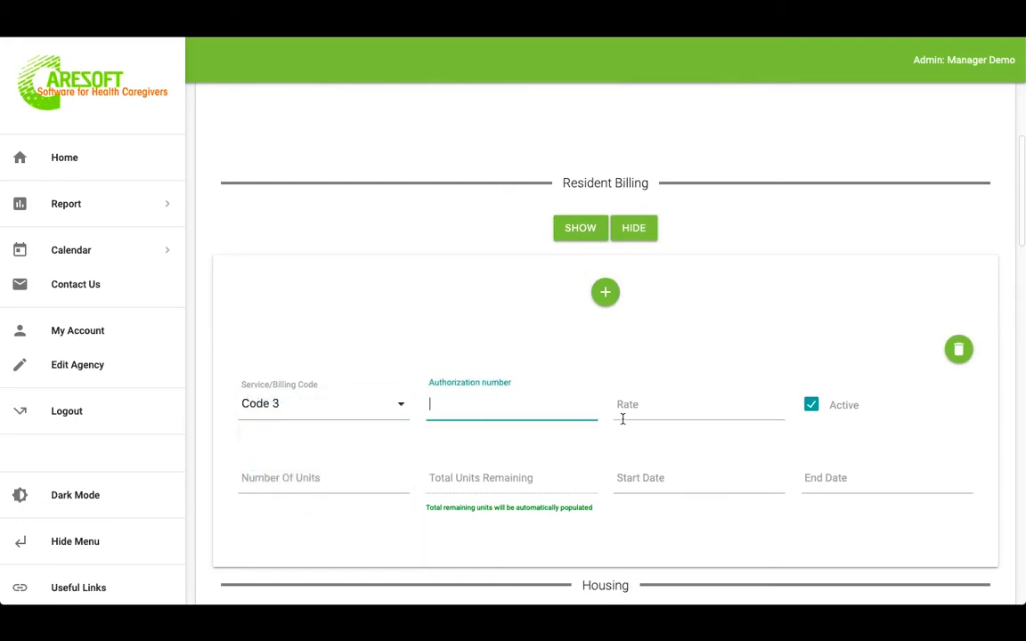
left_click(677, 411)
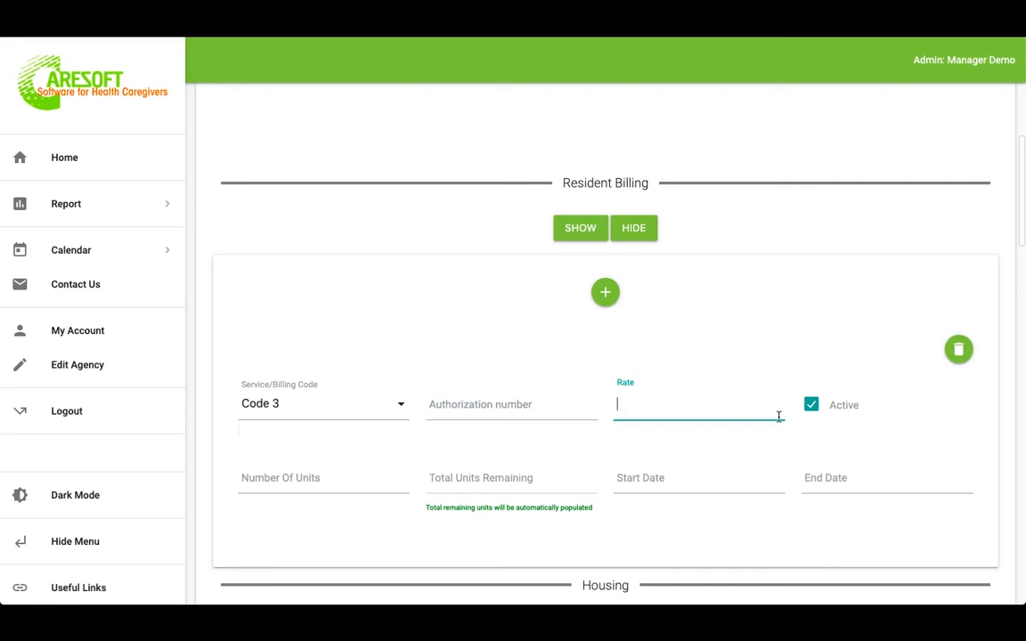
left_click(338, 483)
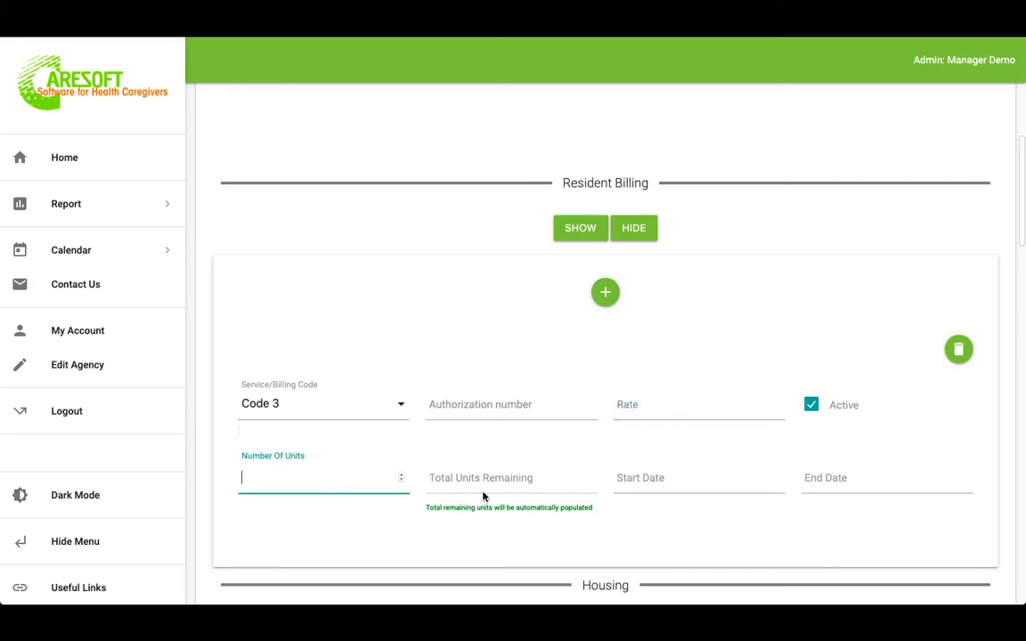
left_click(666, 478)
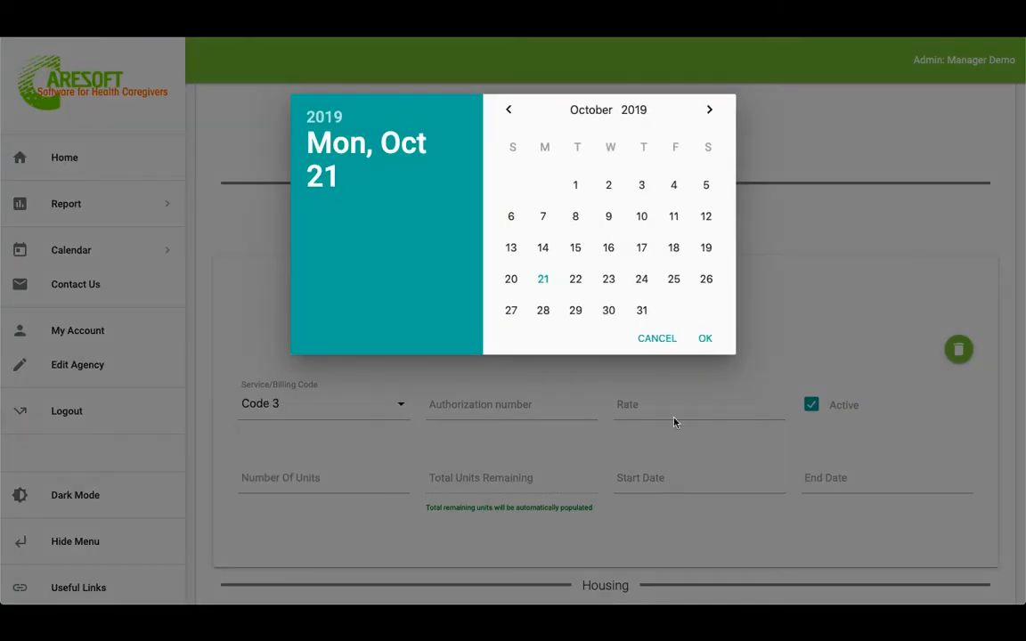
left_click(658, 337)
Briefly expand and collapse the Housing and Intake Questions sections of the Resident form
scroll(716, 441, "down", 1)
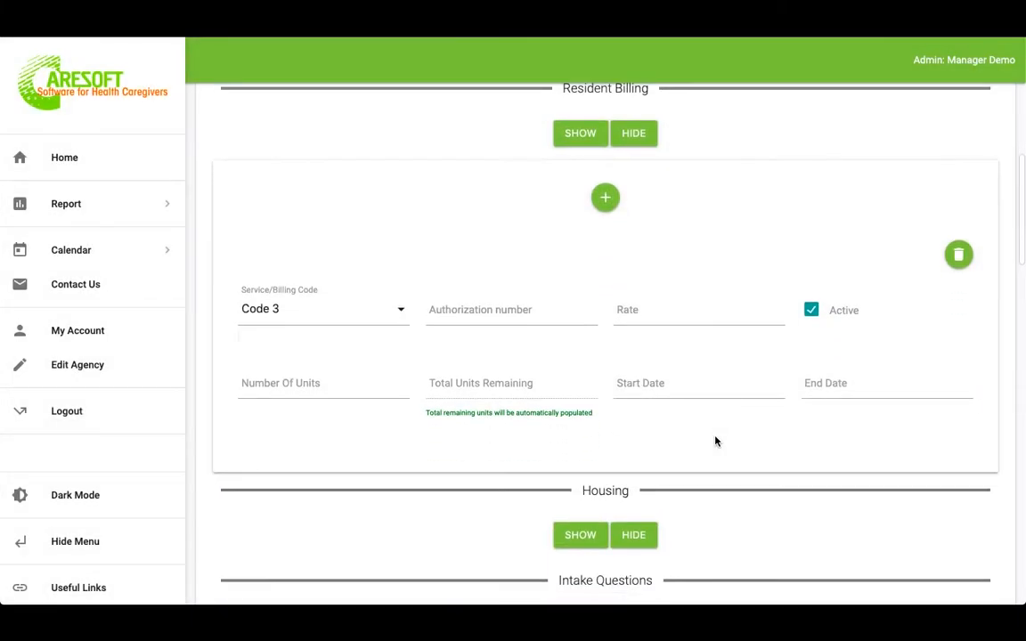
scroll(715, 441, "down", 1)
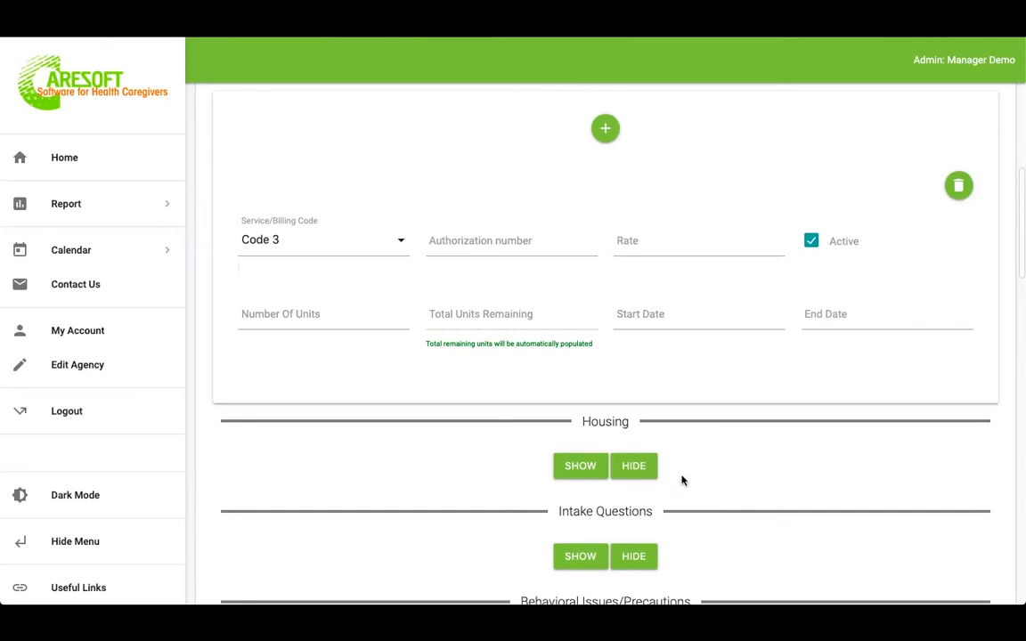
scroll(709, 478, "down", 1)
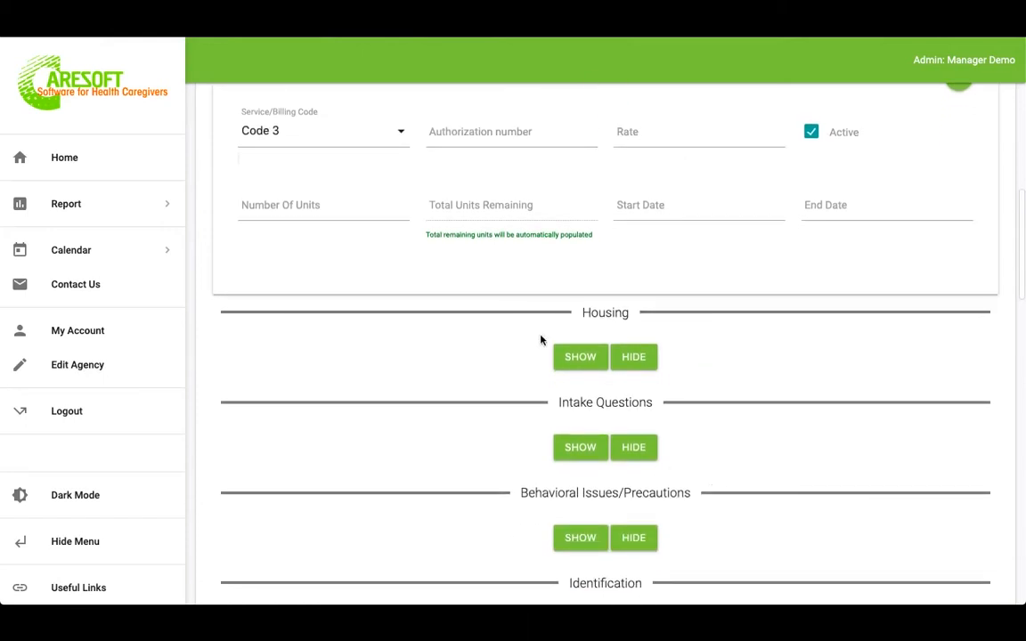
left_click(584, 357)
left_click(636, 365)
scroll(637, 368, "down", 2)
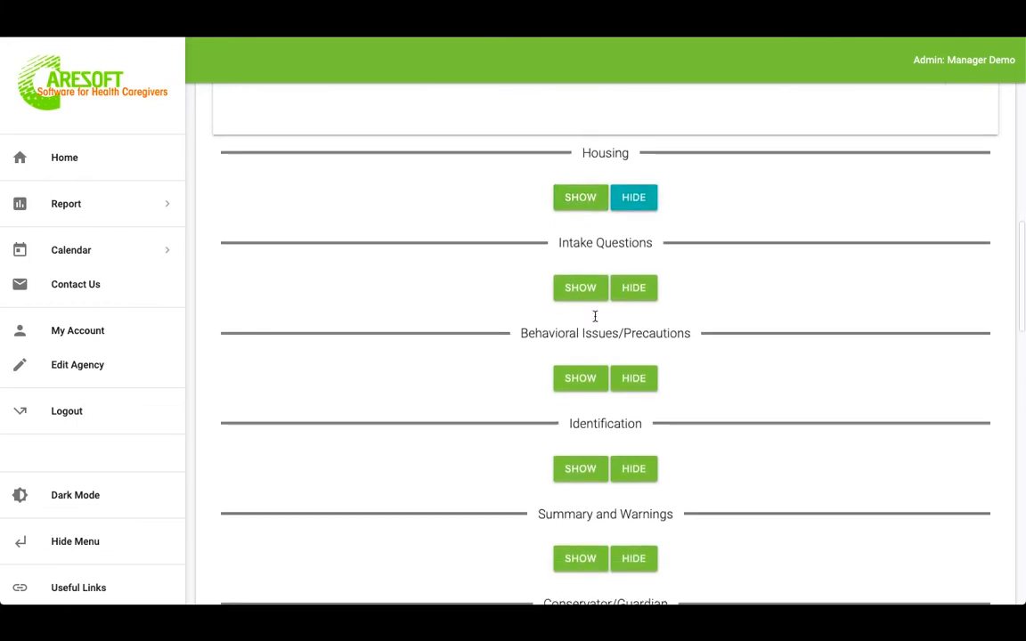
left_click(583, 289)
left_click(638, 289)
Expand the Behavioral Issues/Precautions section, add a blank issue entry and delete it
scroll(640, 287, "down", 1)
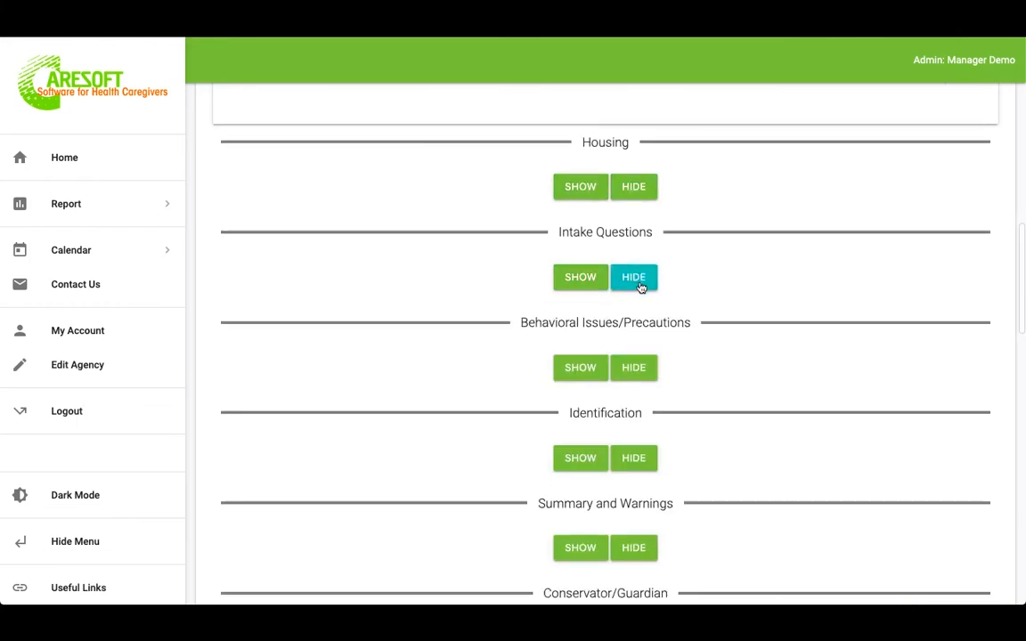
left_click(581, 265)
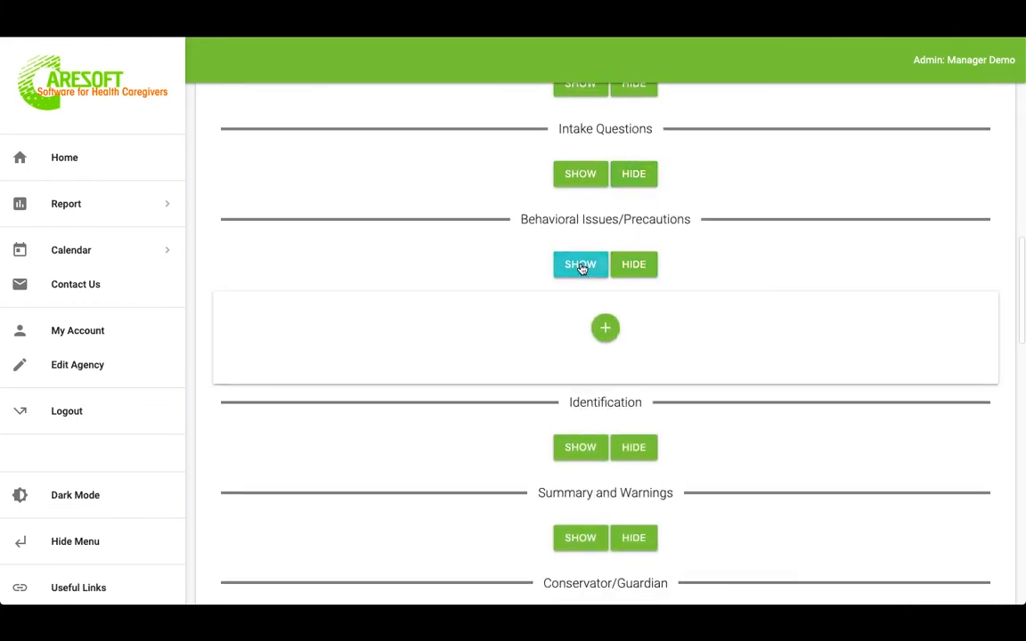
left_click(606, 328)
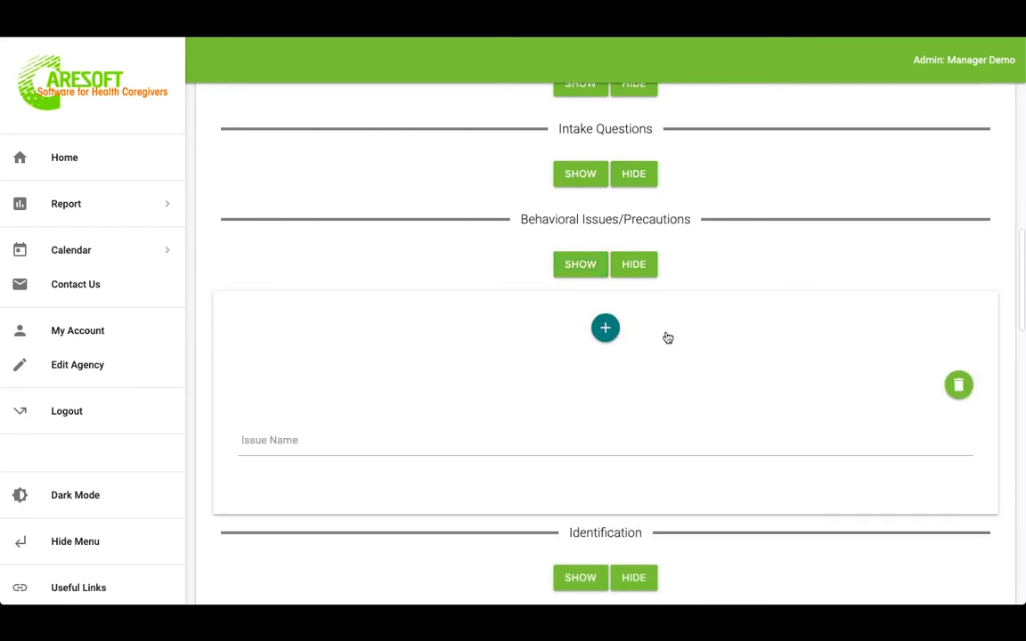
left_click(958, 385)
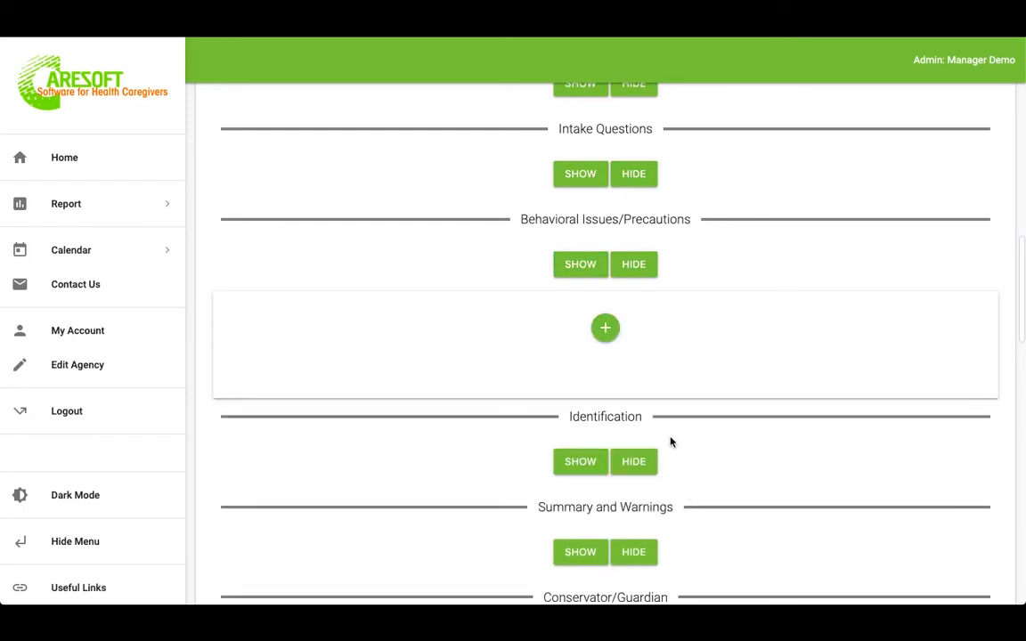
Expand the Identification section and examine its UCI# and Bed# fields
scroll(671, 442, "down", 1)
left_click(579, 330)
scroll(574, 332, "down", 1)
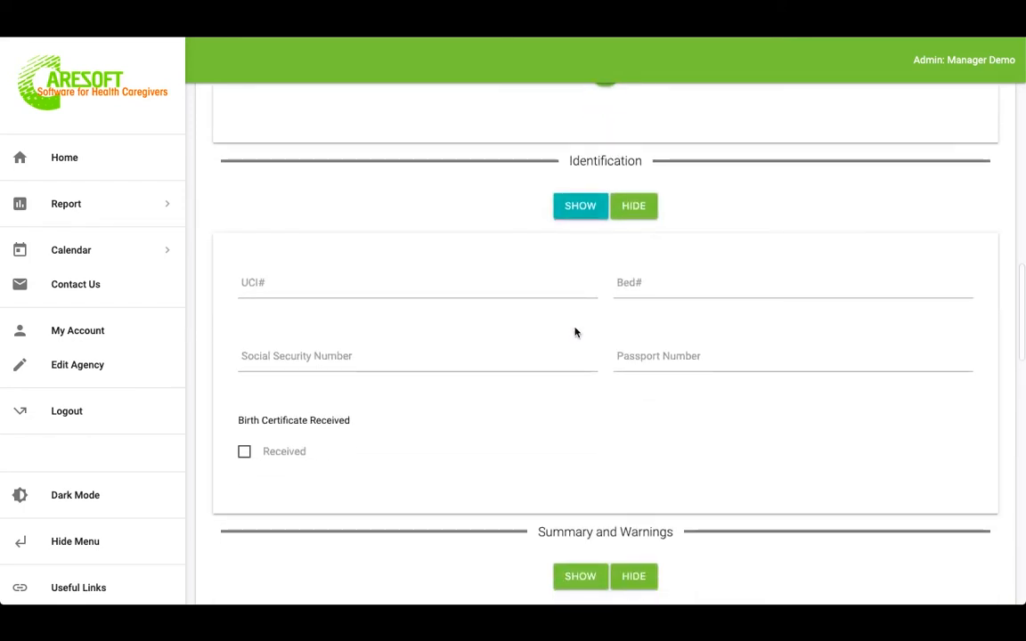
left_click(393, 280)
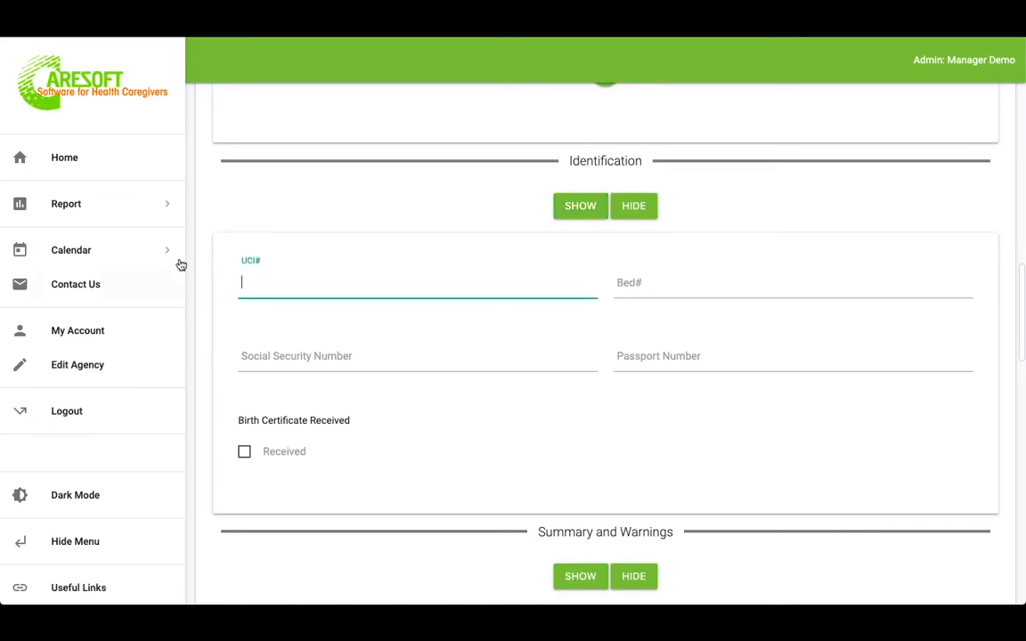
left_click(714, 289)
Expand the Summary and Warnings section and view the Resident Report Summary and Resident Urgent Issues and Warnings fields
scroll(681, 429, "down", 3)
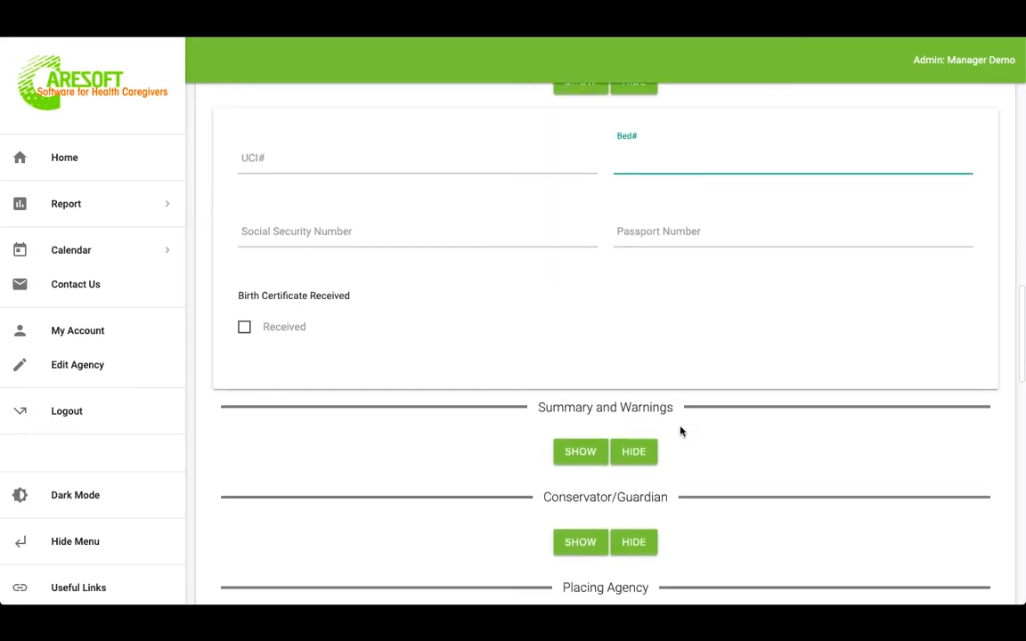
left_click(579, 289)
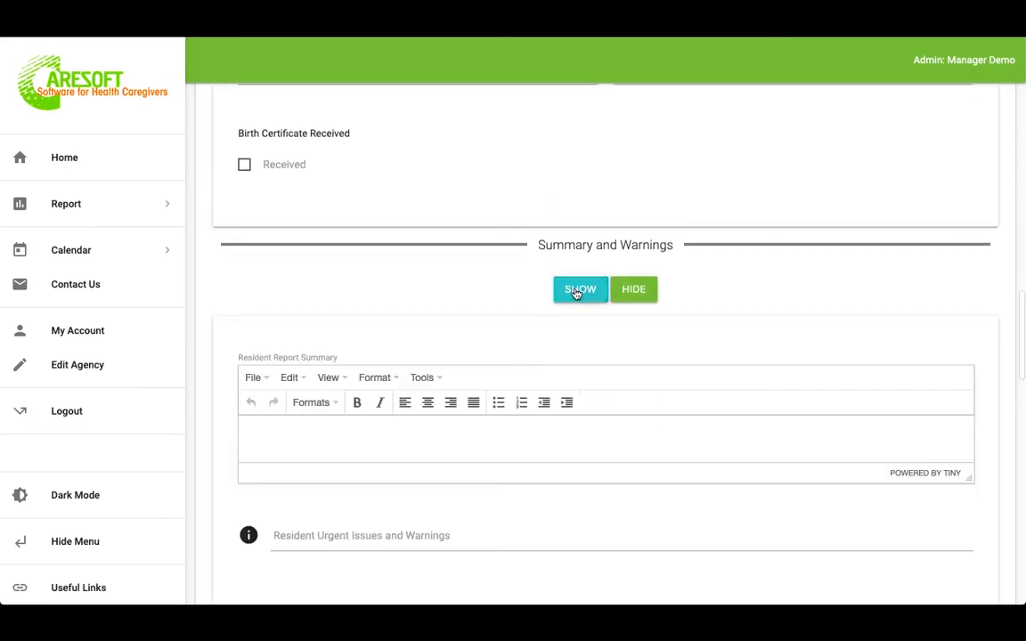
scroll(575, 293, "down", 1)
left_click(520, 309)
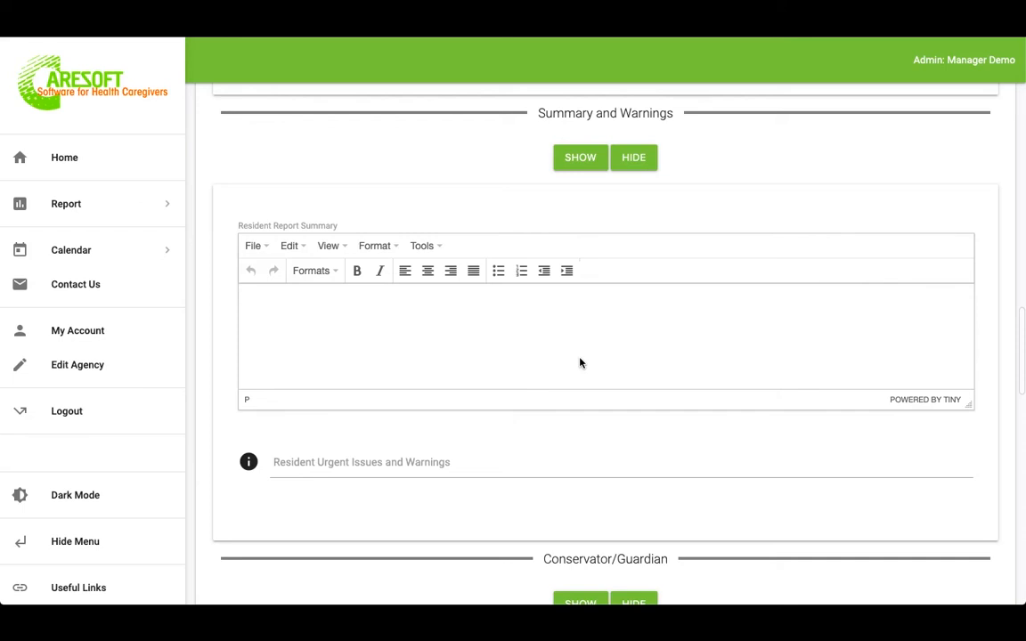
scroll(627, 432, "down", 1)
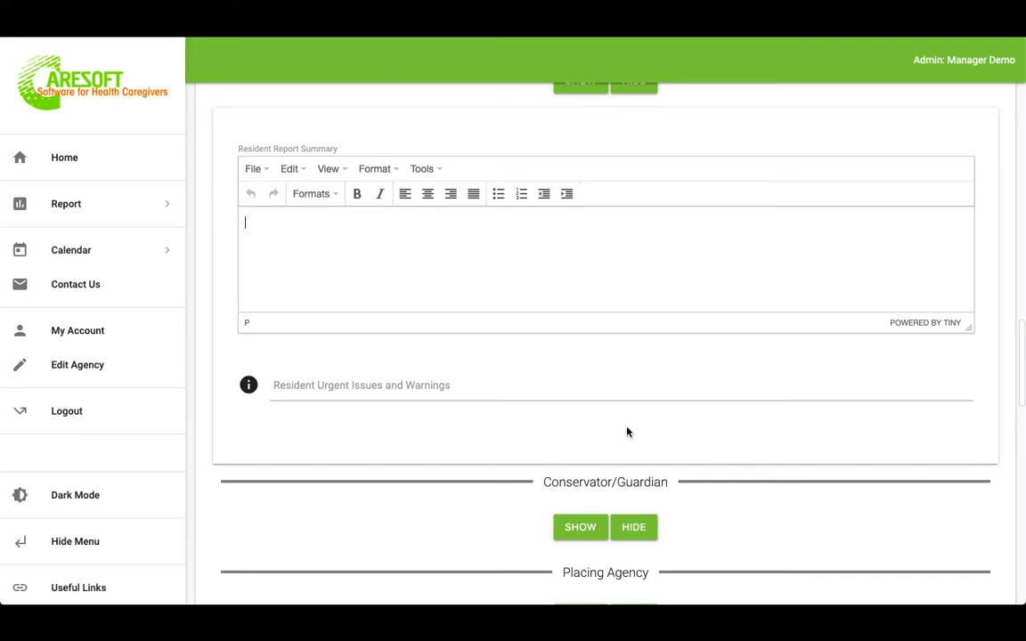
left_click(407, 382)
Expand the Conservator/Guardian section and look over its conserved option and guardian contact fields
scroll(410, 383, "down", 1)
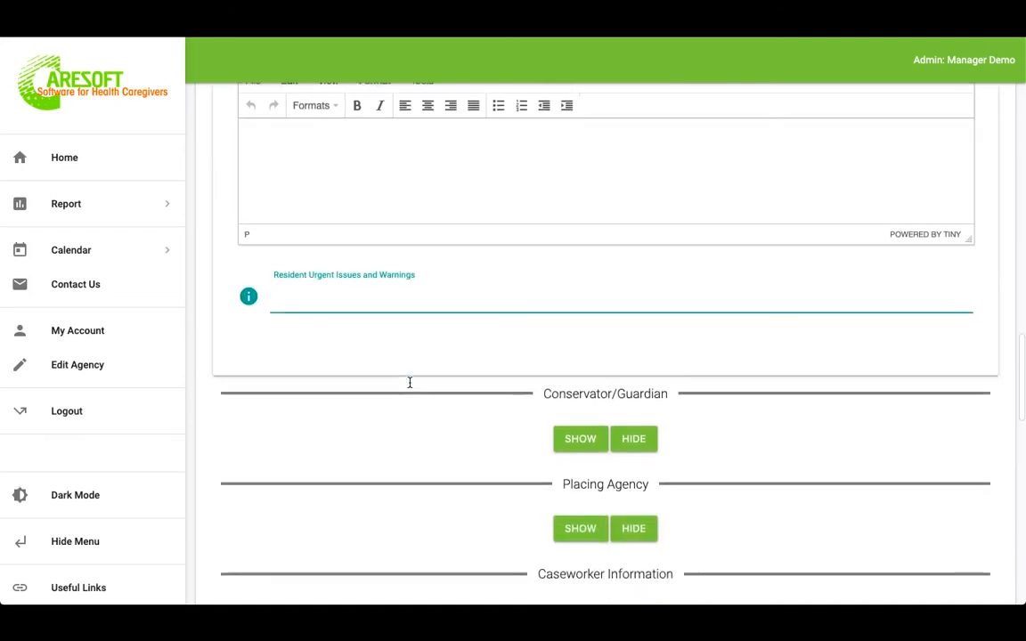
scroll(410, 385, "down", 2)
left_click(577, 255)
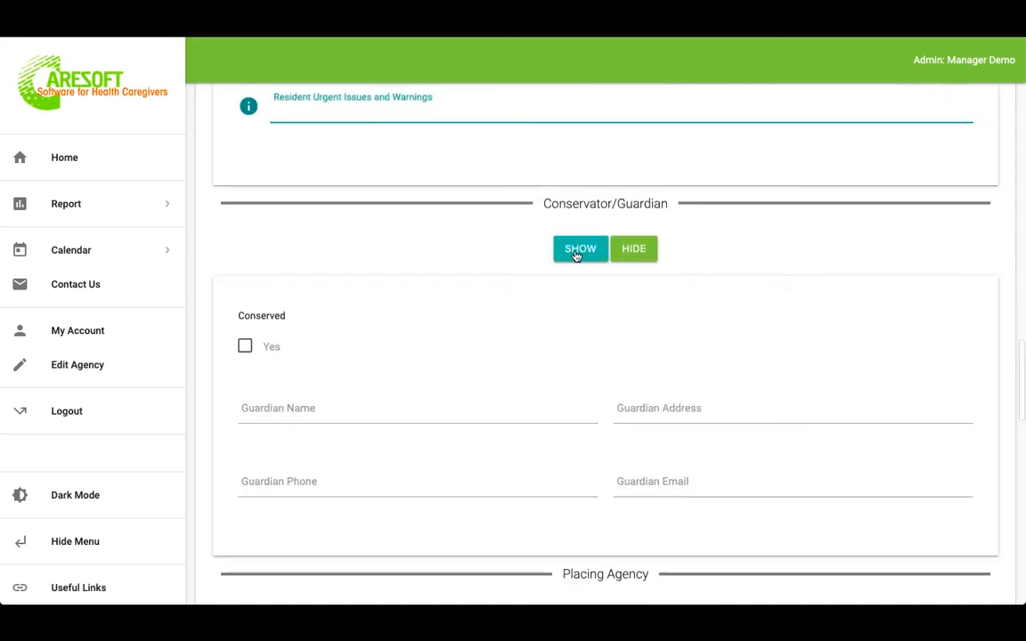
scroll(575, 255, "down", 3)
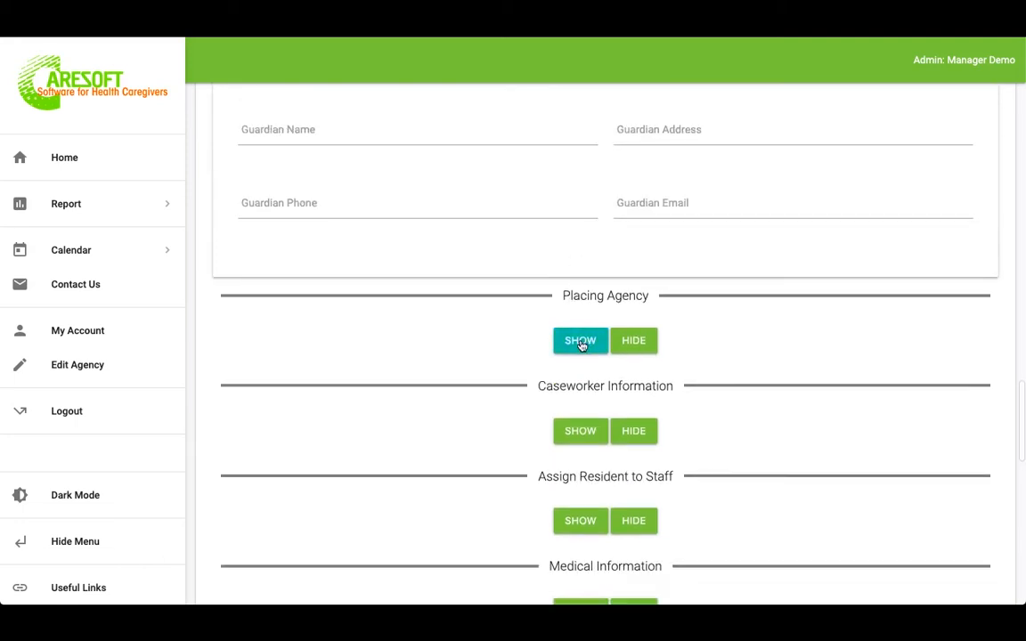
Expand the Placing Agency and Caseworker Information sections and look over their contact fields
left_click(581, 344)
scroll(580, 347, "down", 3)
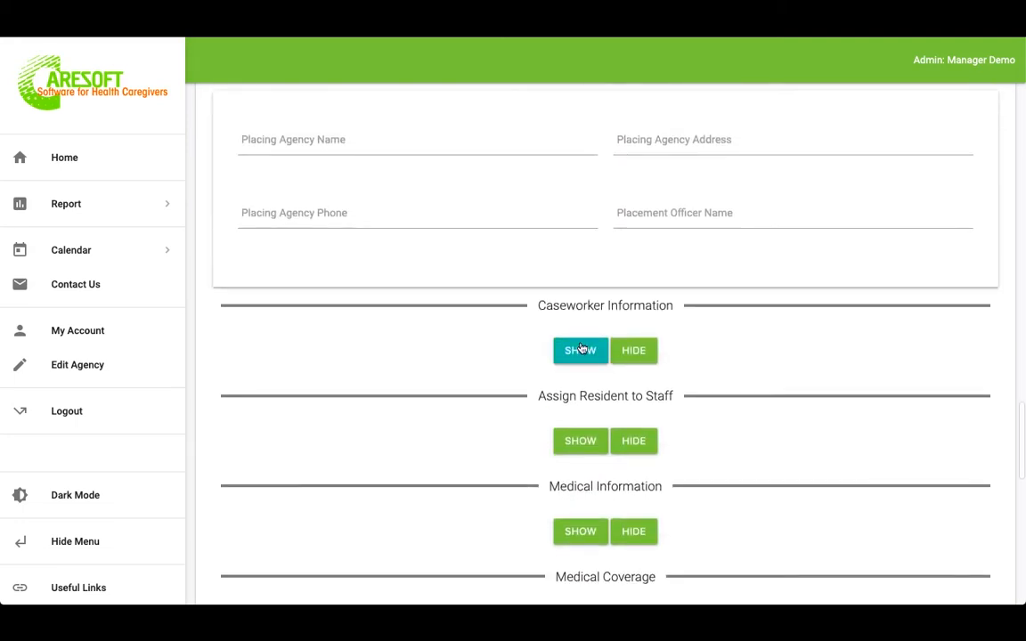
left_click(579, 348)
scroll(580, 348, "down", 4)
Expand the Assign Resident to Staff section and look through the list of selectable staff members
left_click(580, 317)
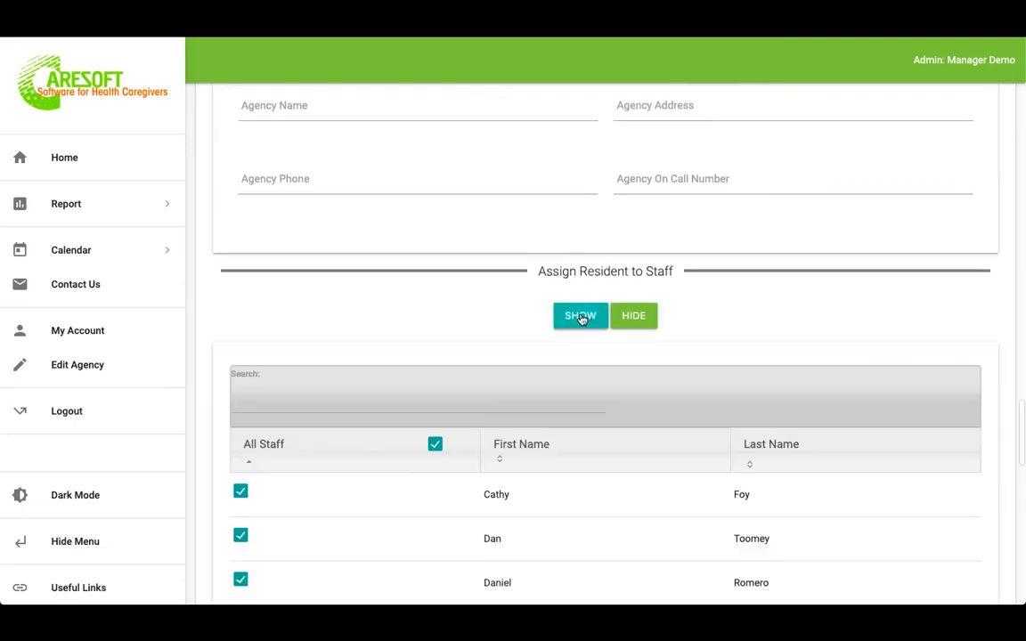
scroll(581, 318, "down", 2)
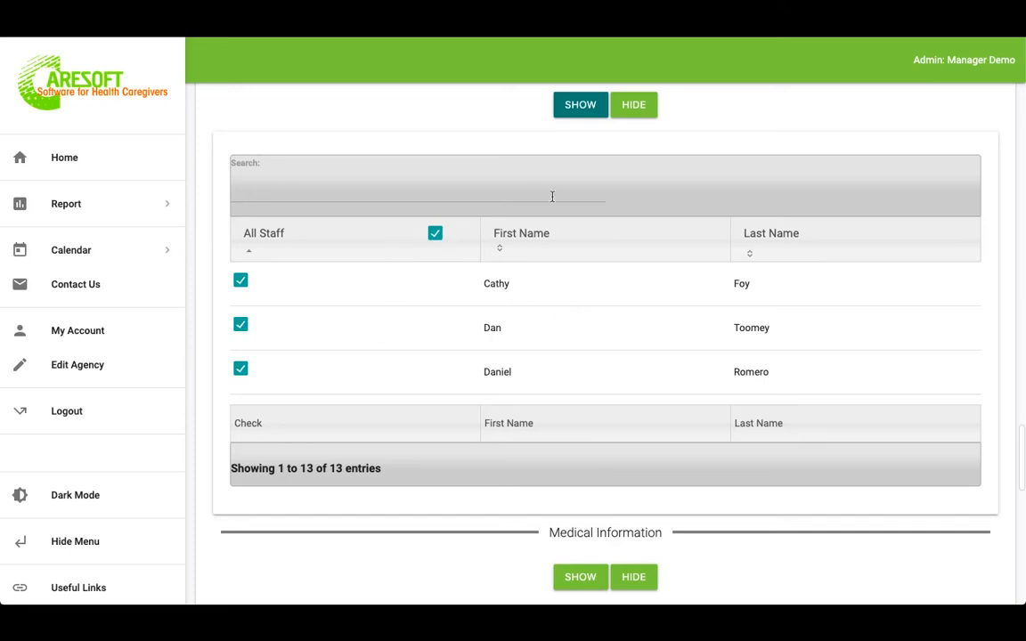
scroll(616, 320, "down", 5)
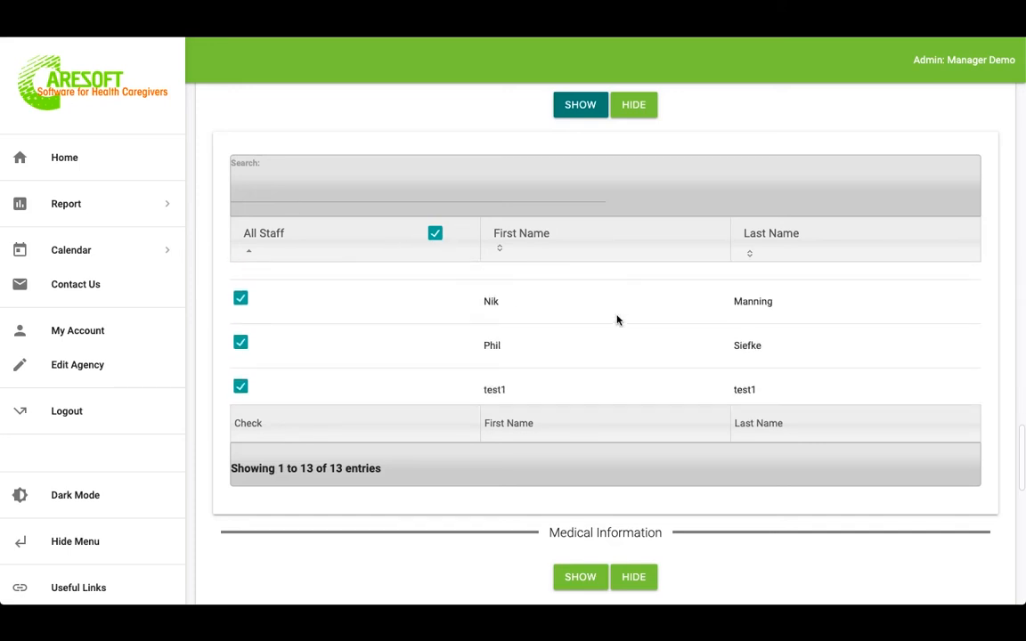
scroll(767, 533, "down", 3)
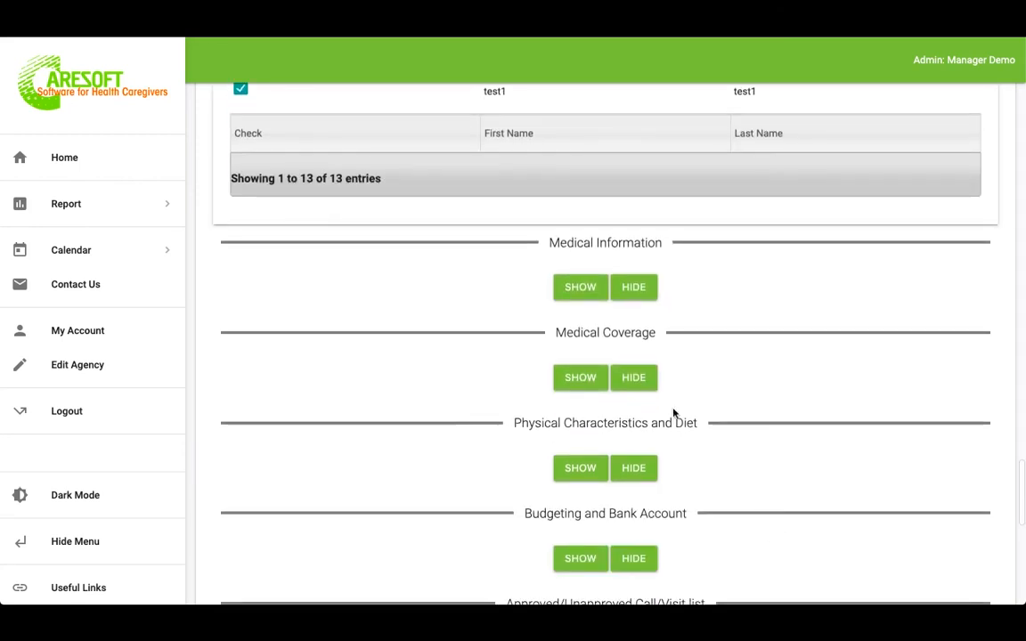
Expand the Medical Information and Medical Coverage sections and look over their fields
left_click(580, 288)
scroll(774, 328, "down", 5)
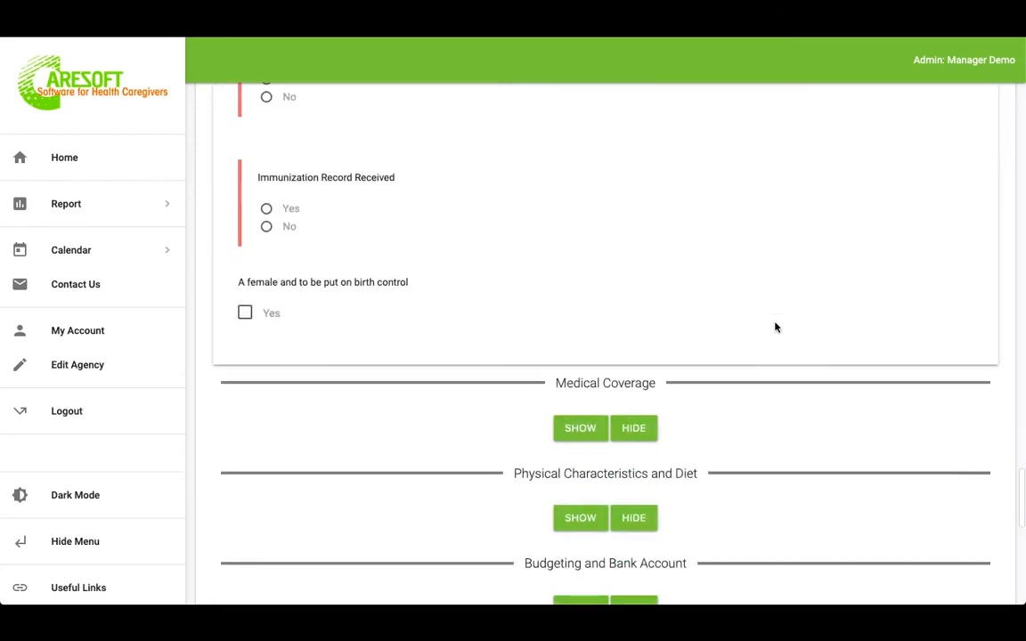
left_click(581, 332)
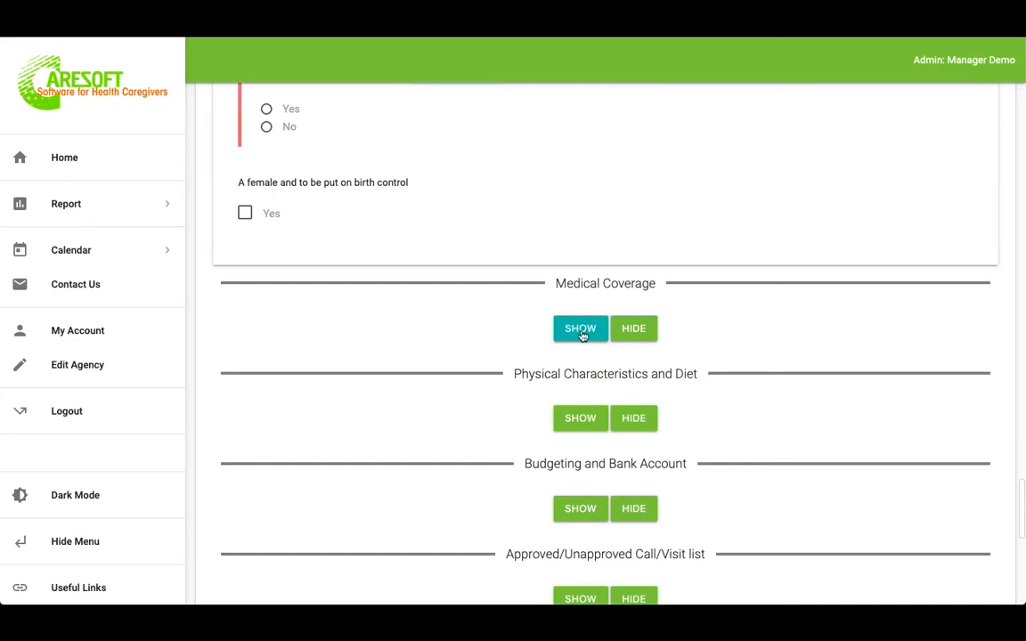
scroll(581, 334, "down", 2)
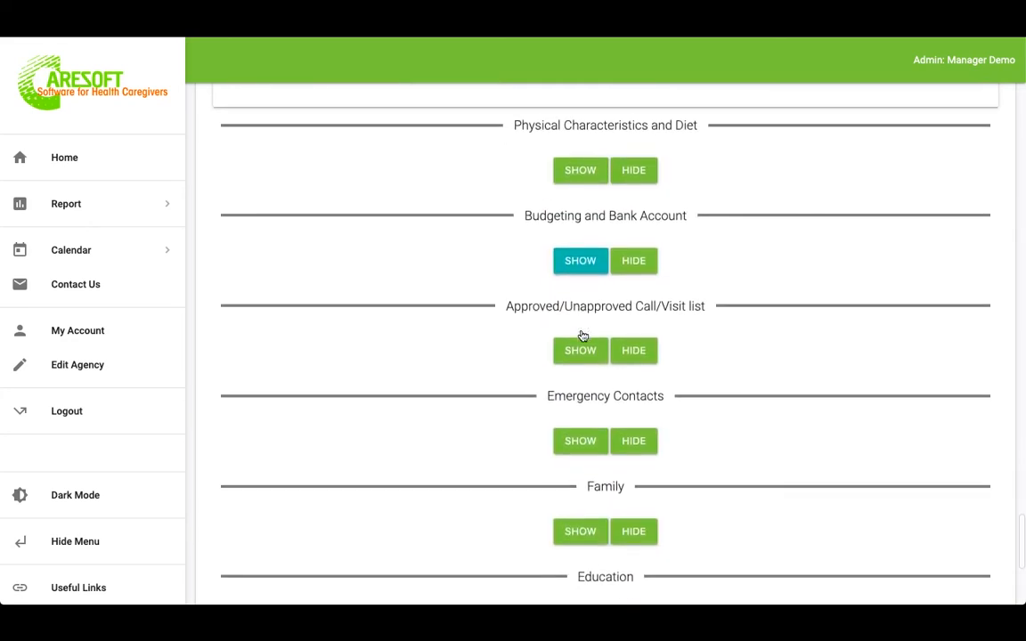
Expand the Approved/Unapproved Call/Visit list, add a blank entry, view its approval status options and delete the entry
left_click(579, 315)
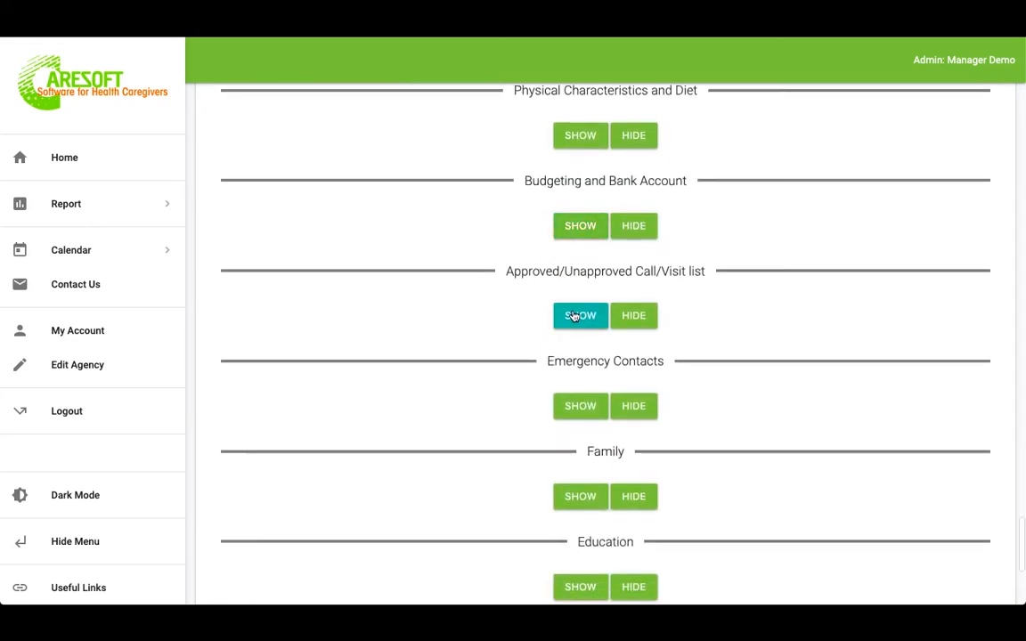
left_click(605, 286)
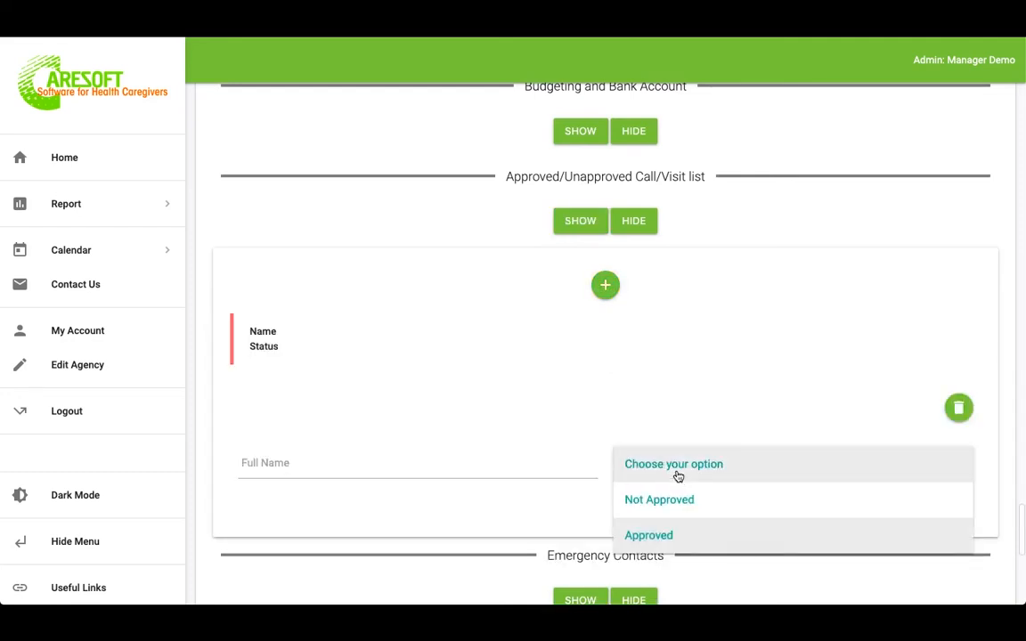
left_click(678, 478)
left_click(958, 408)
Expand the Emergency Contacts section and look over its primary contact and other contact fields
scroll(872, 383, "down", 3)
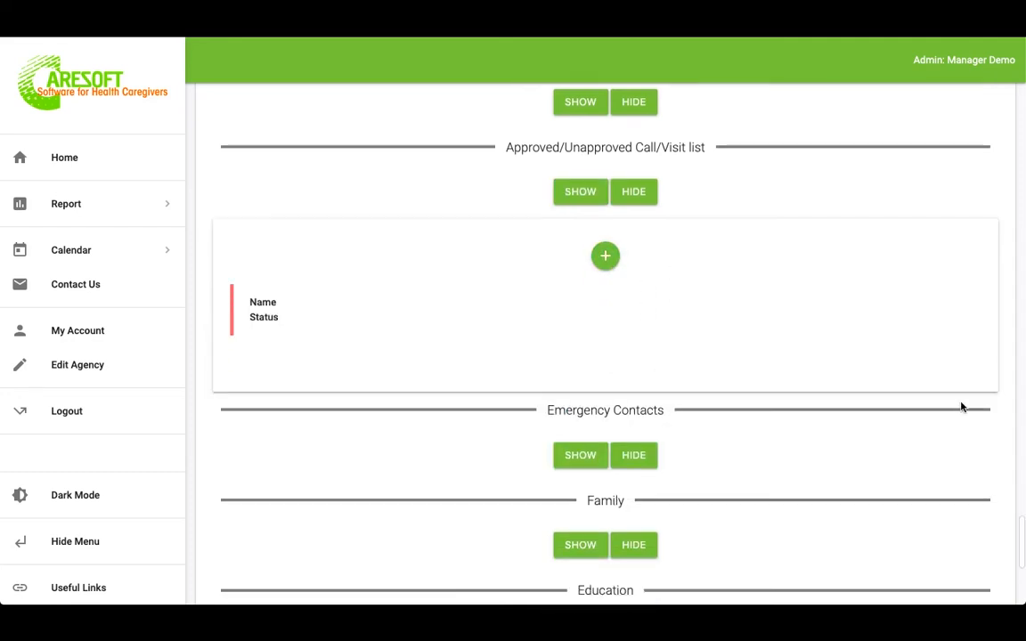
left_click(581, 276)
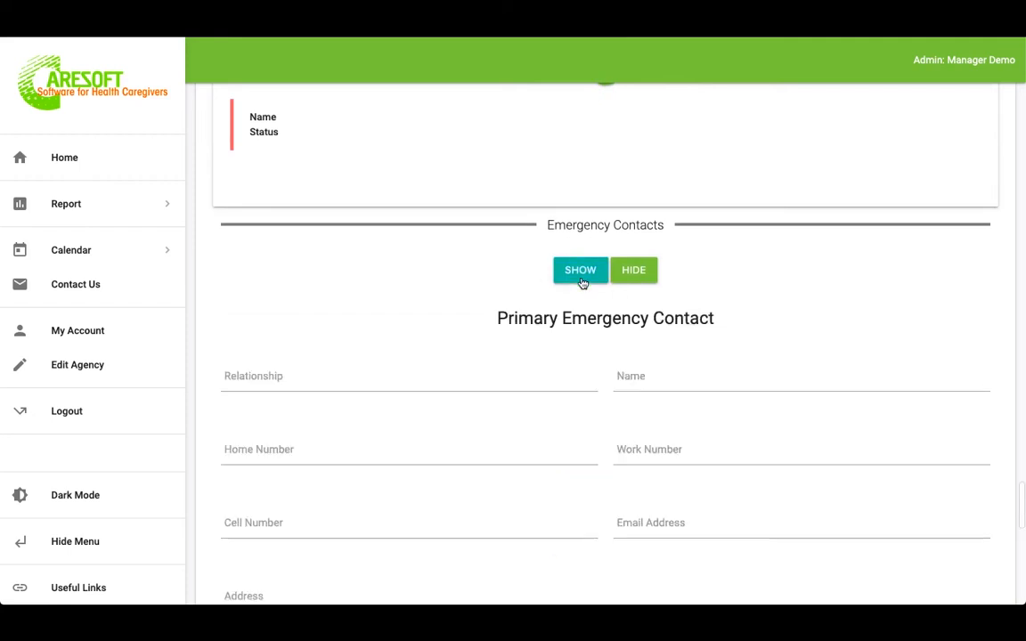
scroll(581, 282, "down", 4)
scroll(581, 282, "down", 2)
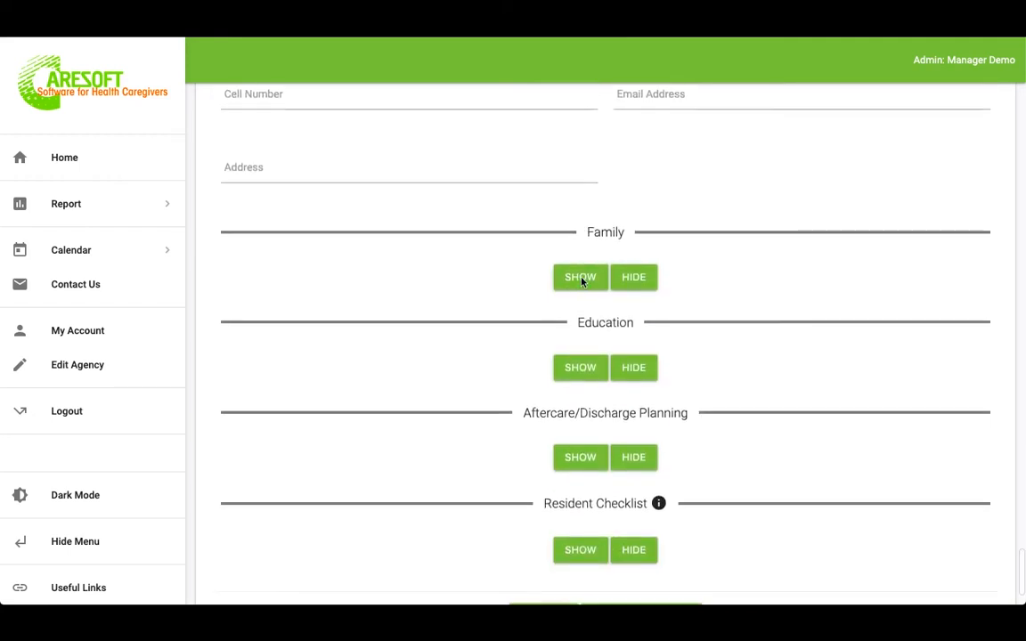
Expand the Family and Education sections and view the relationship, current school and previous school fields
left_click(580, 281)
scroll(575, 282, "down", 6)
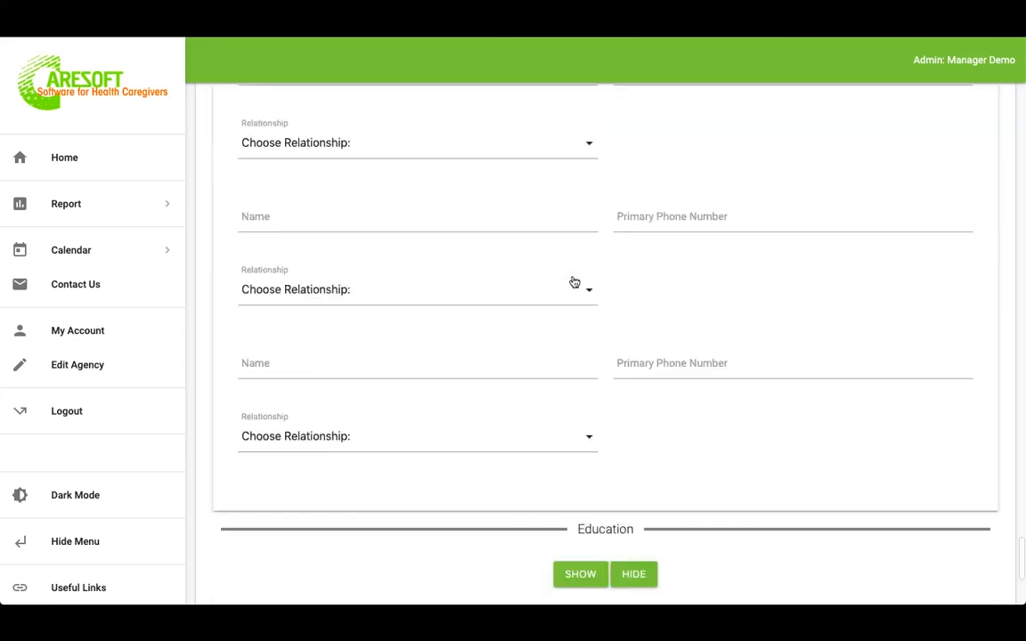
left_click(580, 270)
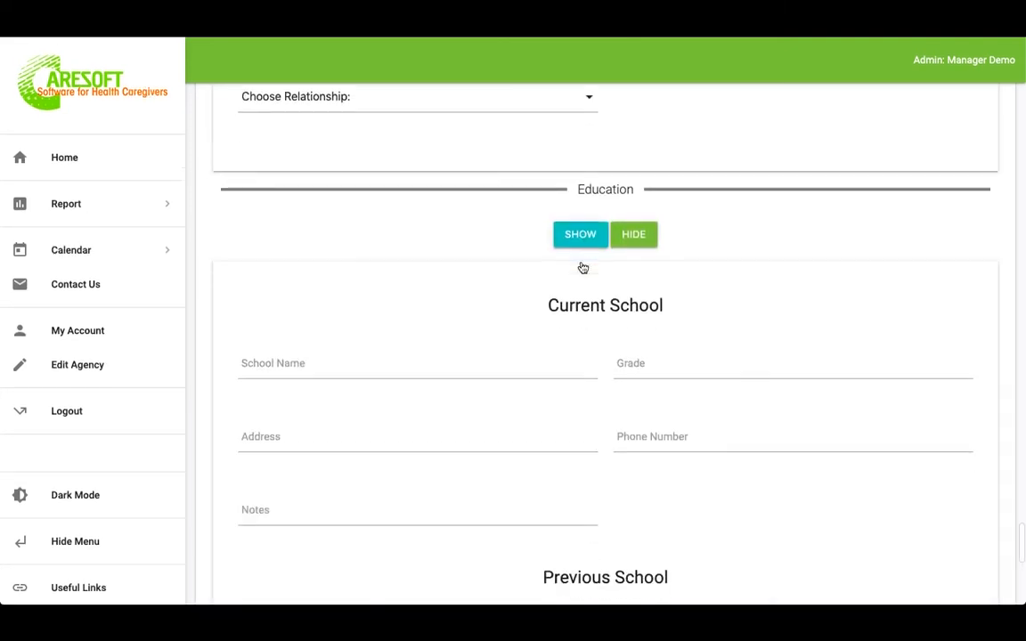
scroll(582, 268, "down", 7)
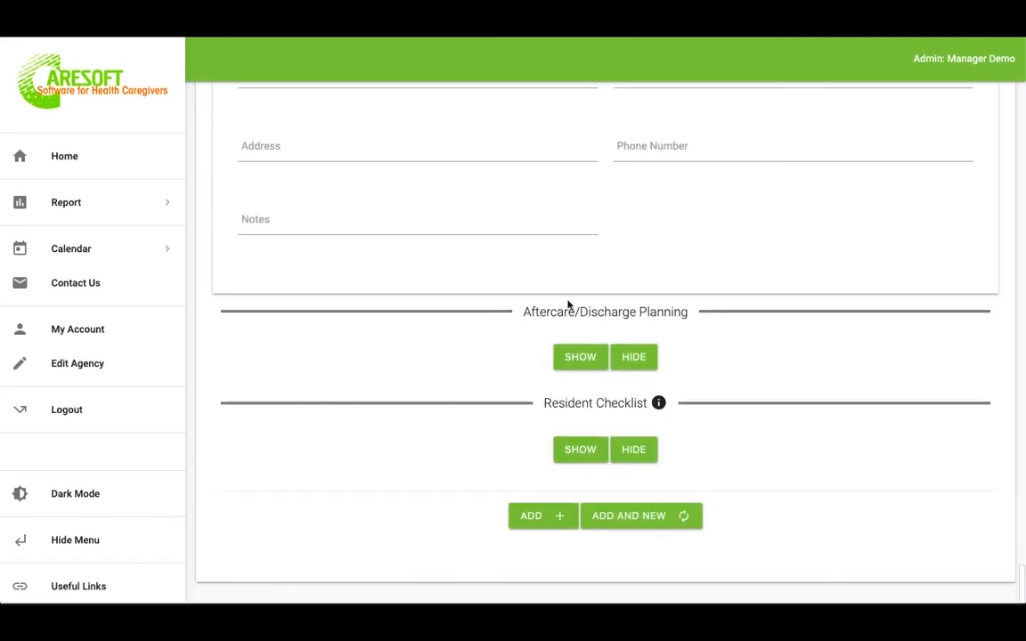
Expand the Aftercare/Discharge Planning section and examine its fields, including Housing, Recreational and Leisure Arrangement
left_click(581, 358)
scroll(586, 353, "down", 3)
scroll(585, 348, "up", 1)
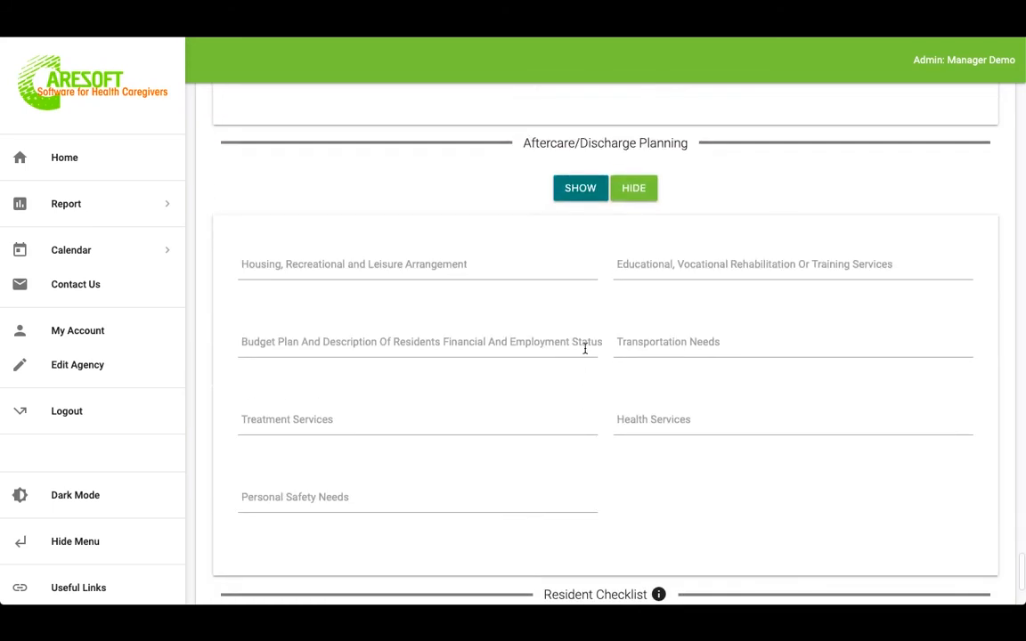
left_click(535, 268)
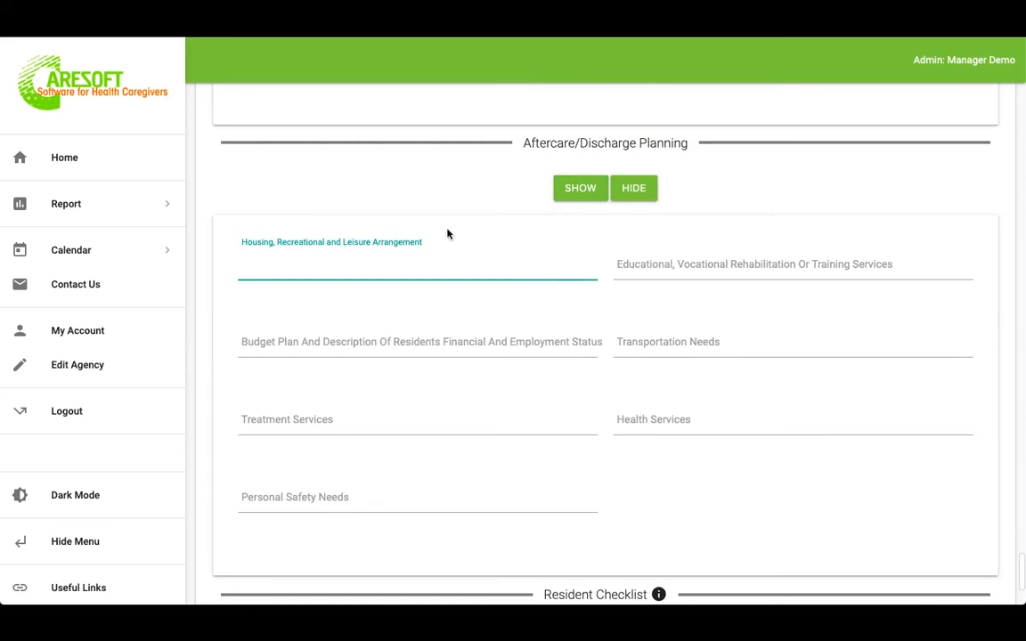
Expand the Resident Checklist section and view the received, date and notes fields of the New Client Onboarding item
scroll(710, 398, "down", 3)
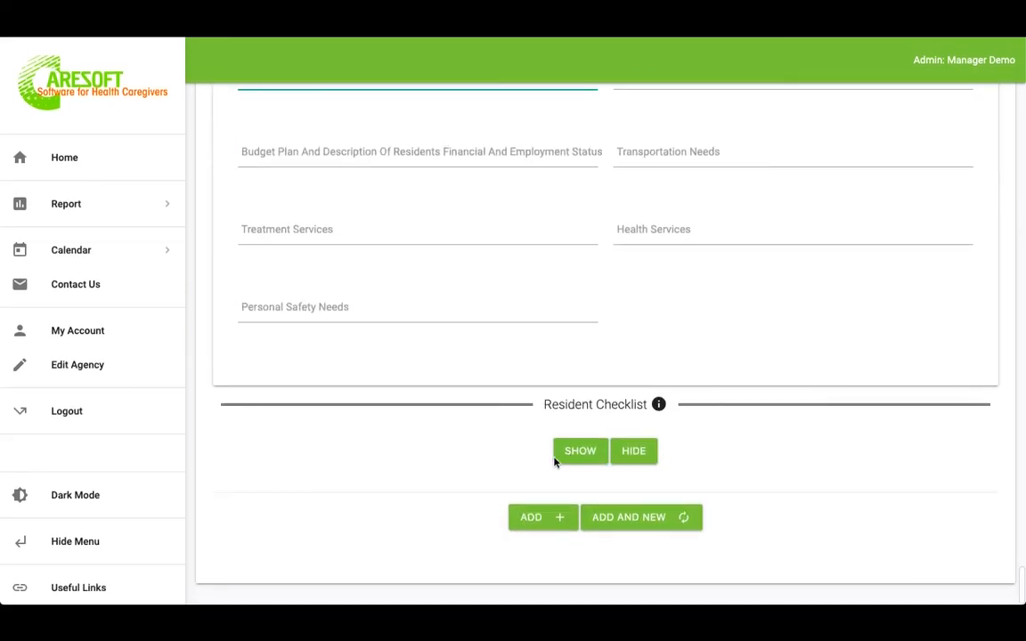
left_click(570, 451)
scroll(566, 456, "down", 3)
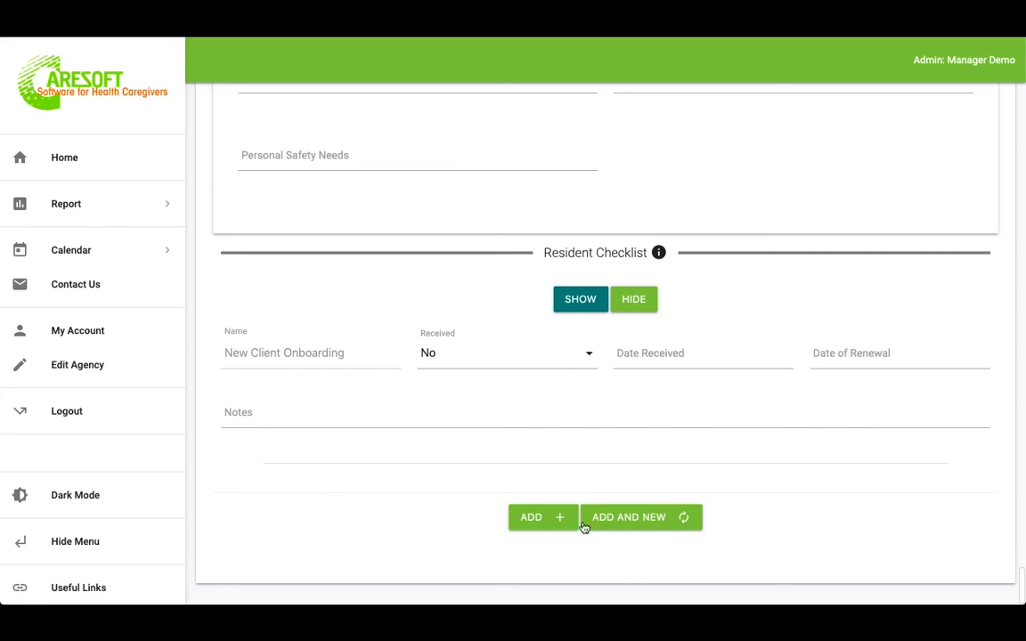
Leave the form for the home page, open the existing Resident records and review the active and not active residents
left_click(86, 162)
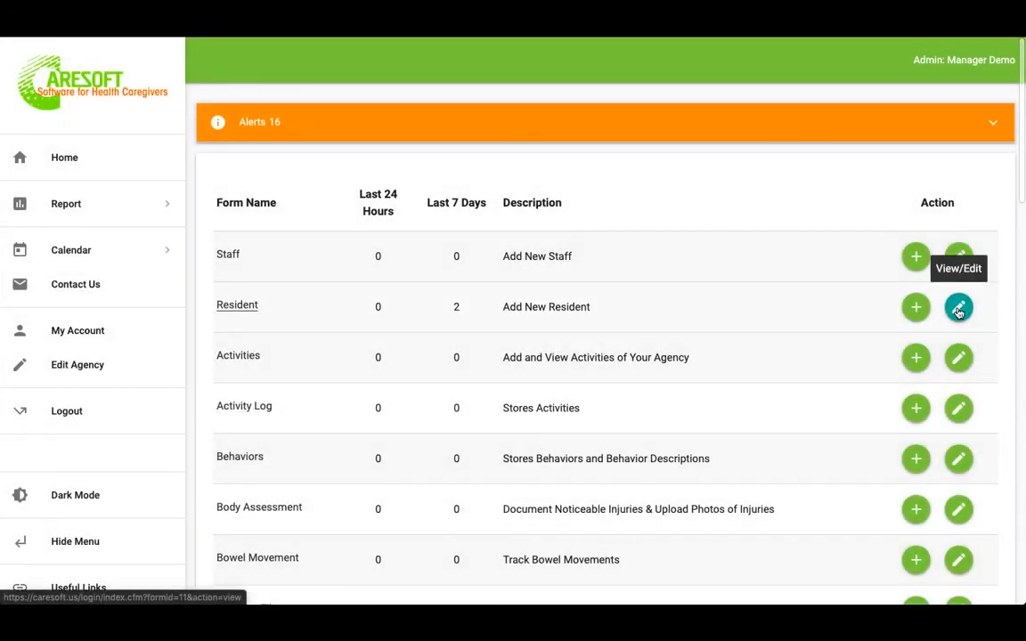
left_click(958, 309)
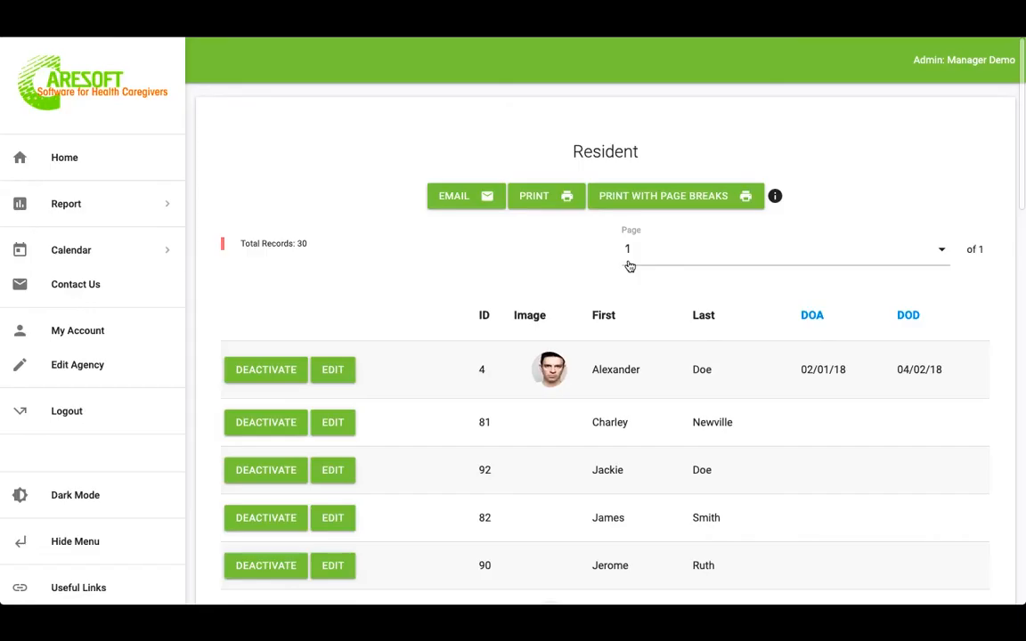
scroll(629, 266, "down", 6)
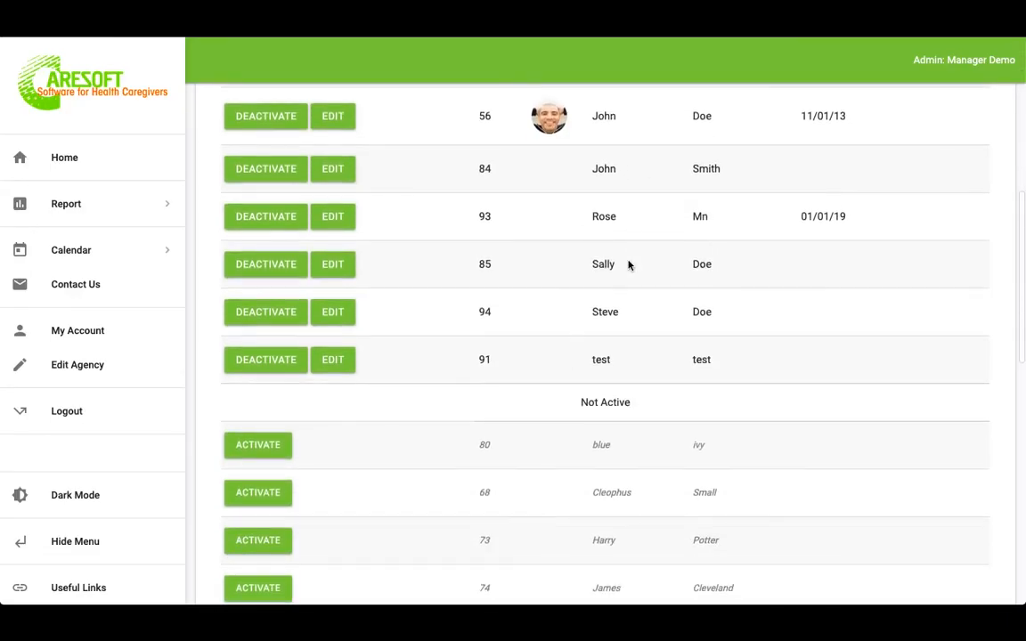
scroll(628, 265, "up", 4)
scroll(628, 266, "down", 4)
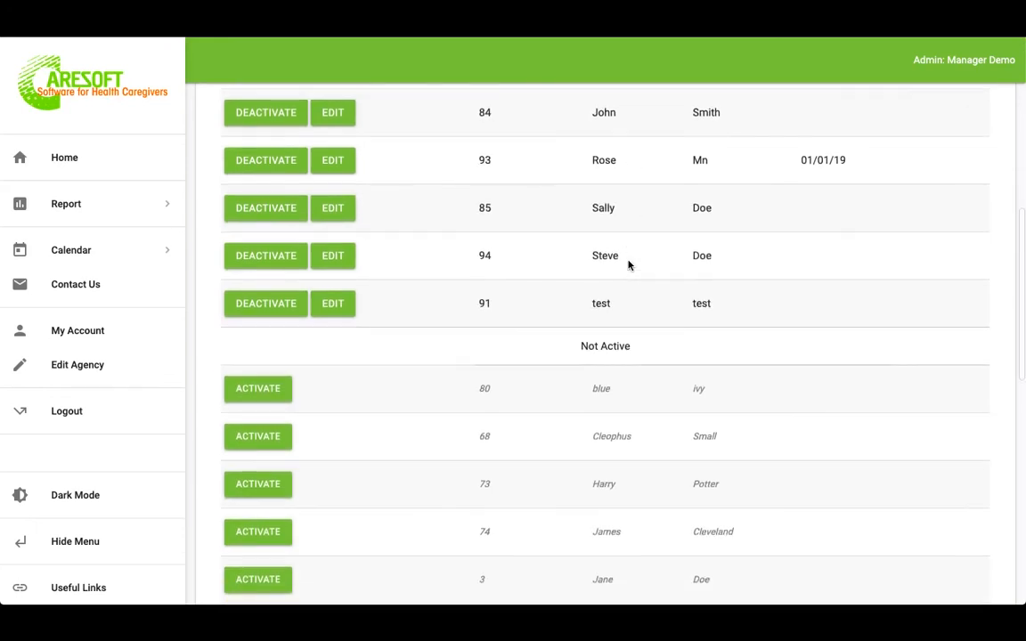
scroll(483, 360, "up", 5)
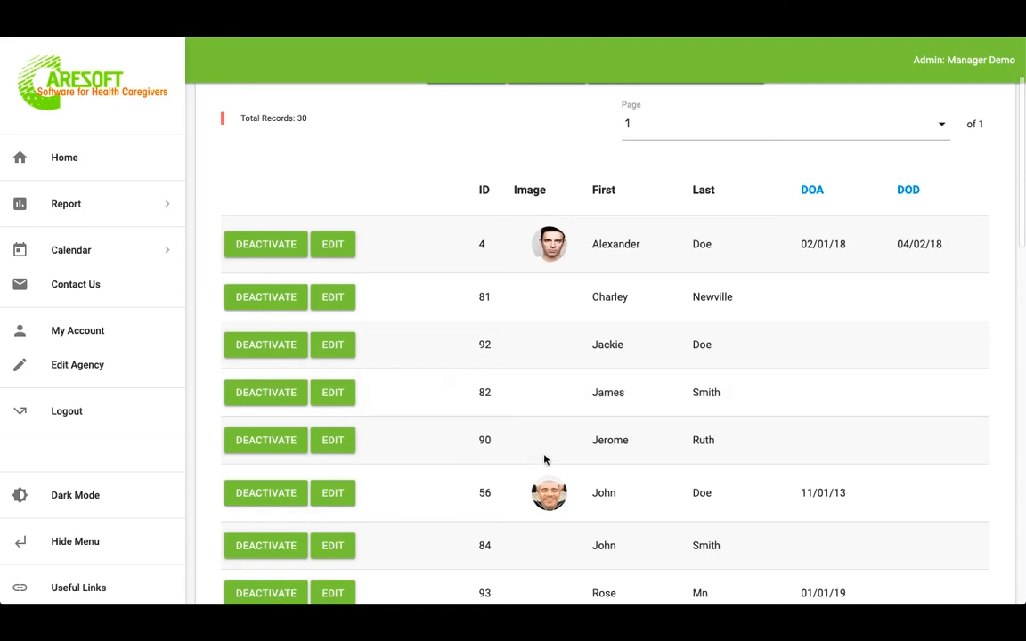
Reopen the Resident records from the home page, look through the list again and return to the home page
left_click(67, 158)
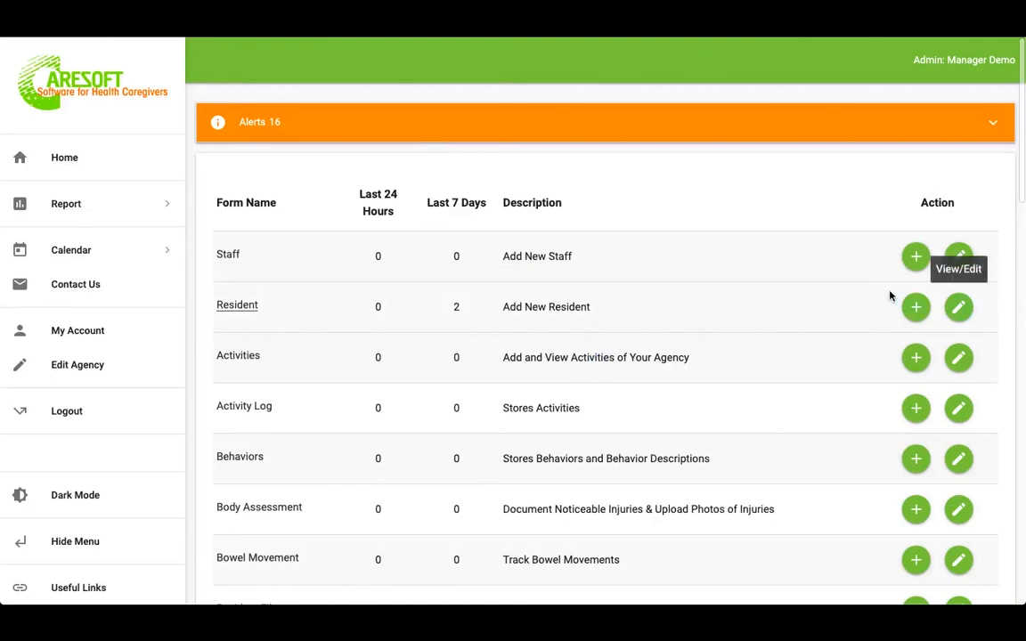
left_click(958, 307)
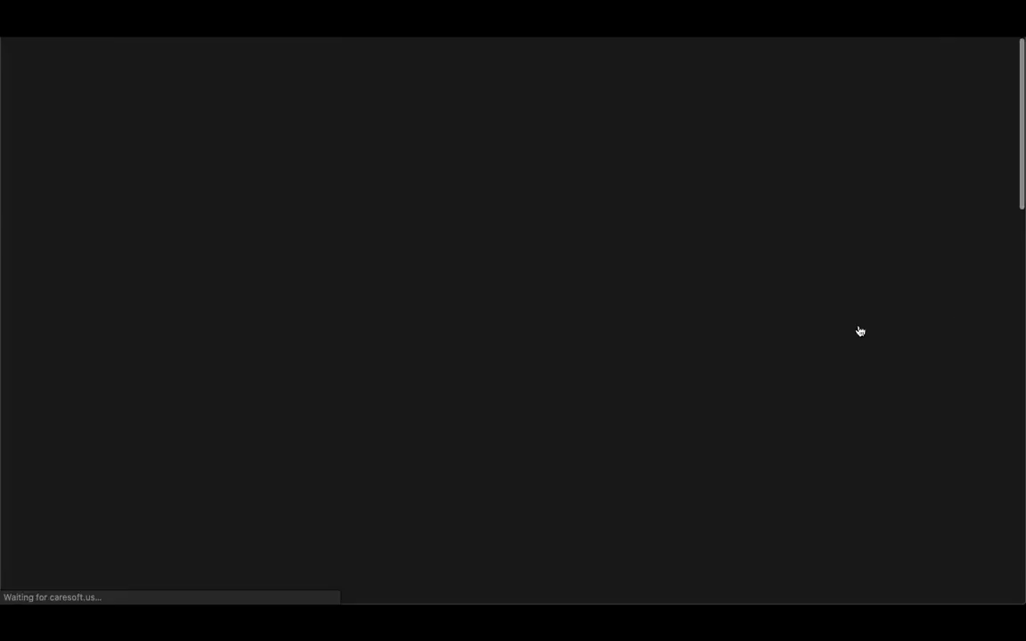
scroll(584, 397, "down", 5)
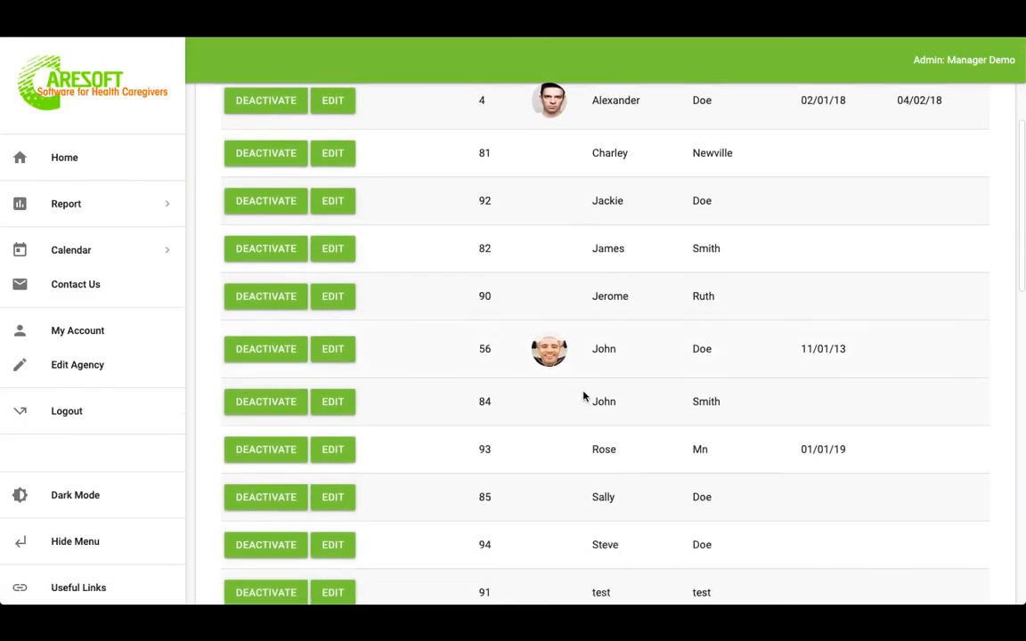
scroll(584, 397, "up", 5)
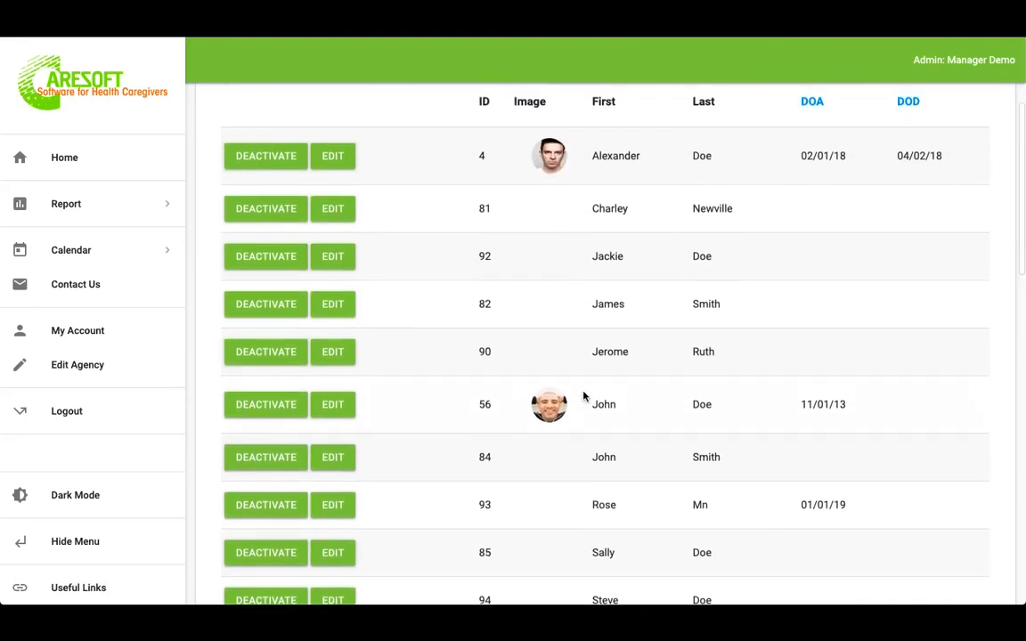
left_click(73, 159)
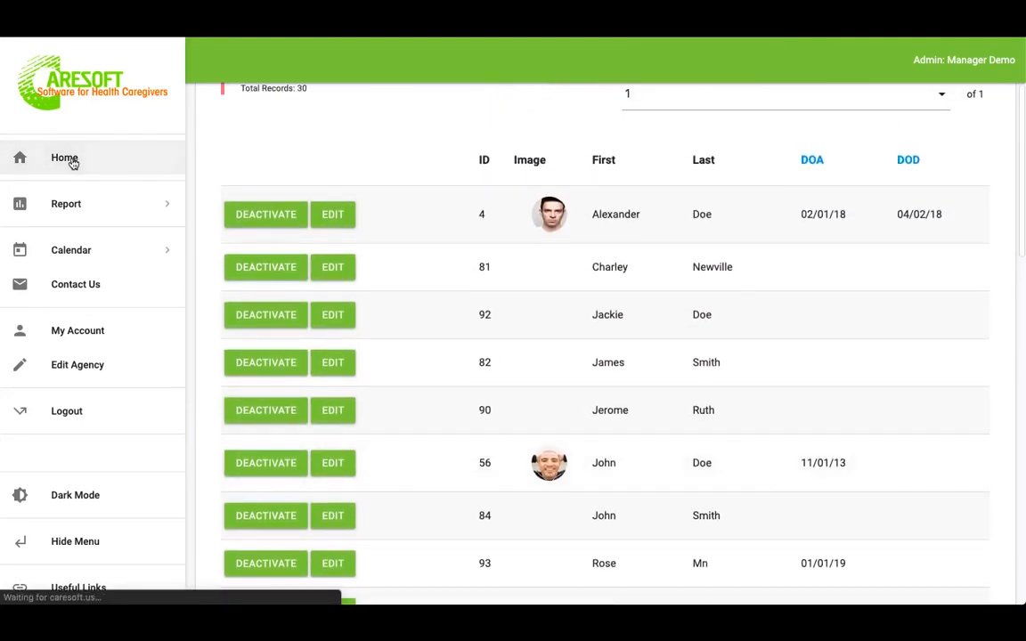